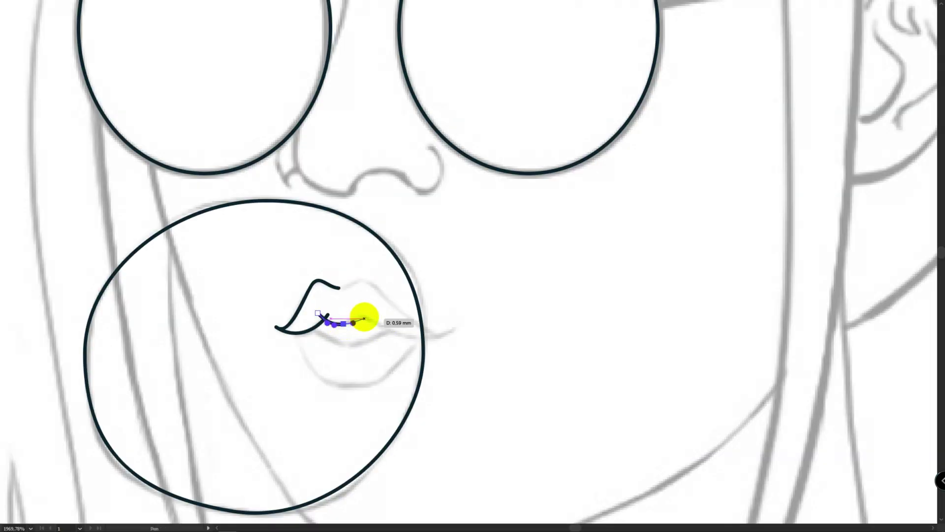
Continue tracing the lips over the sketch with a curved Pen segment along the mouth line
left_click_drag(365, 318, 422, 331)
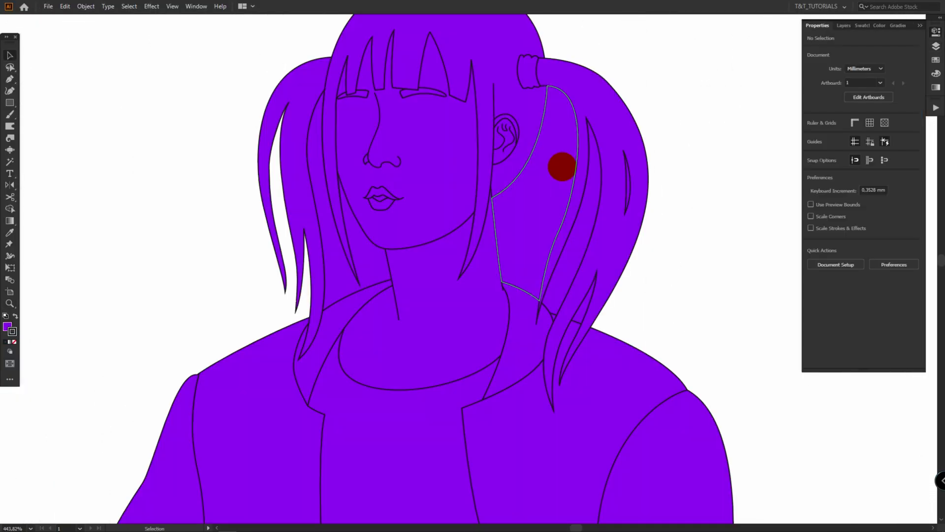
Remove the purple-filled background areas enclosed between the pigtails, head and neck
left_click(561, 164)
left_click(521, 165)
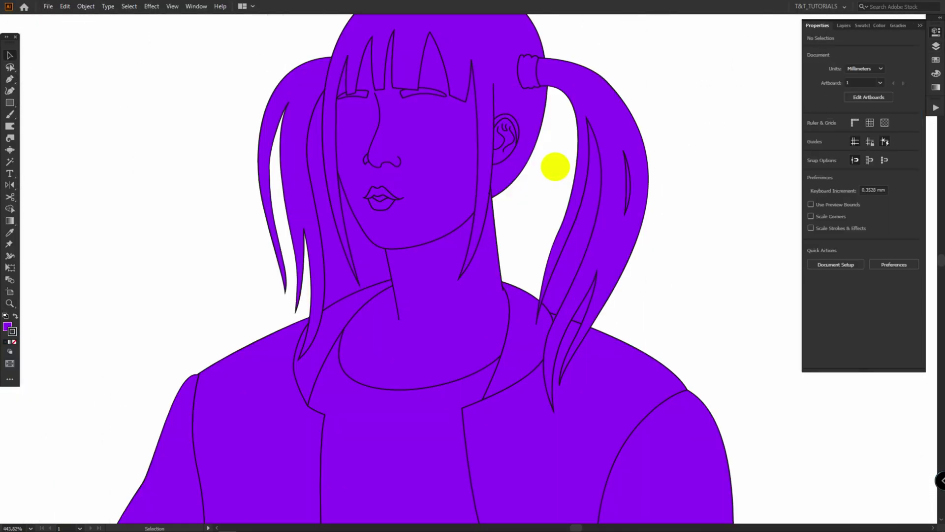
left_click(332, 278)
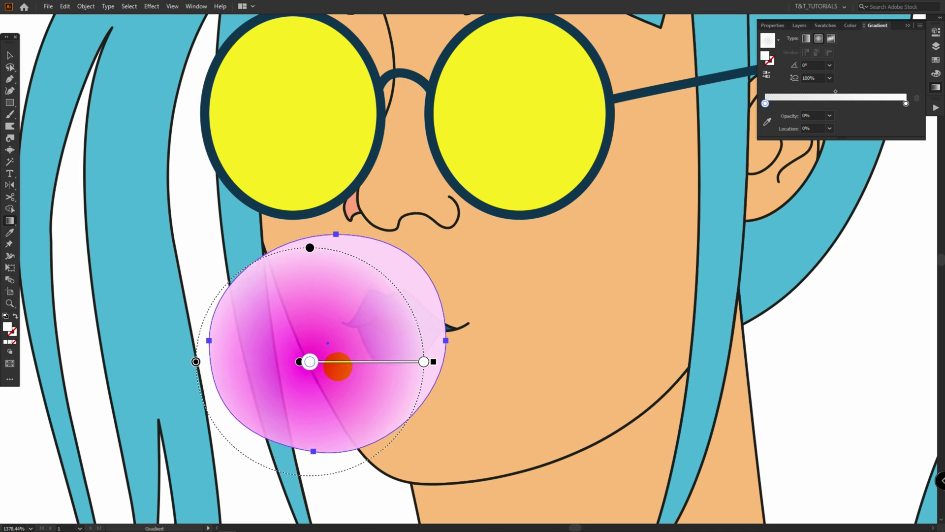
Reposition the radial gradient's centre on the pink bubble-gum bubble
left_click_drag(334, 365, 324, 402)
left_click_drag(296, 317, 296, 348)
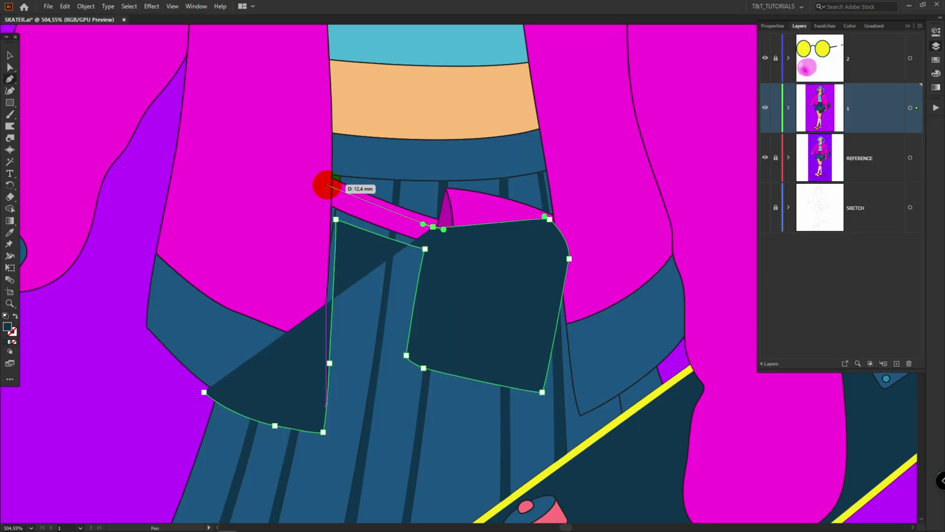
Complete the dark shadow shape over the skirt and clip it with the skirt outline brought to the front
left_click_drag(327, 184, 328, 187)
left_click_drag(205, 391, 217, 391)
key("ctrl+shift+]")
left_click(310, 420, "shift")
key("ctrl+7")
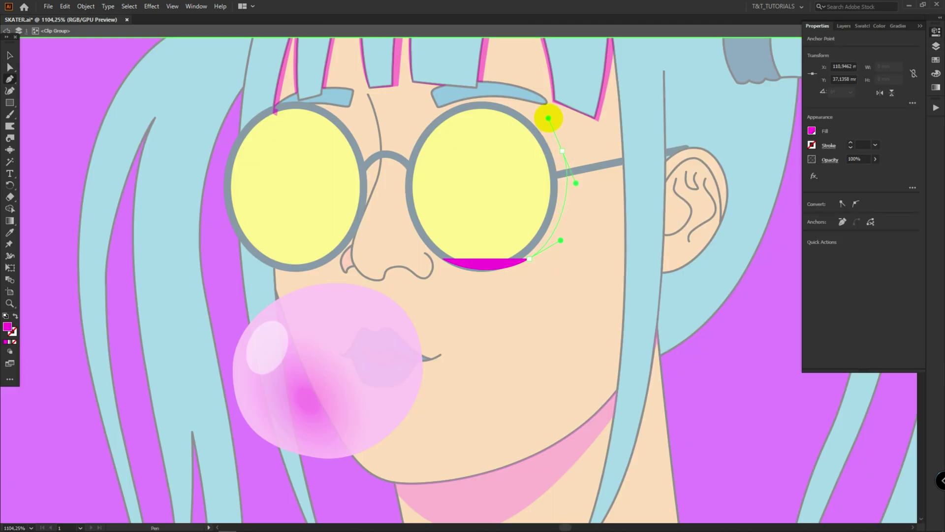
Continue the magenta shadow shape around the glasses on the face with the Pen tool
left_click(443, 127)
left_click(264, 148)
left_click(357, 219)
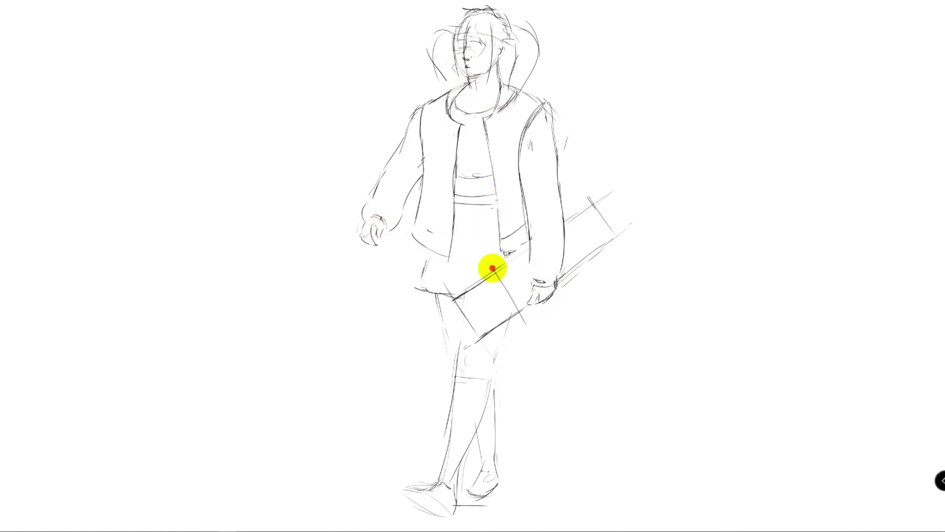
Sketch the rough truck and wheel marks across the skateboard
mouse_move(570, 212)
left_mouse_down()
mouse_move(595, 252)
mouse_move(577, 237)
left_mouse_up()
left_click_drag(505, 281, 512, 298)
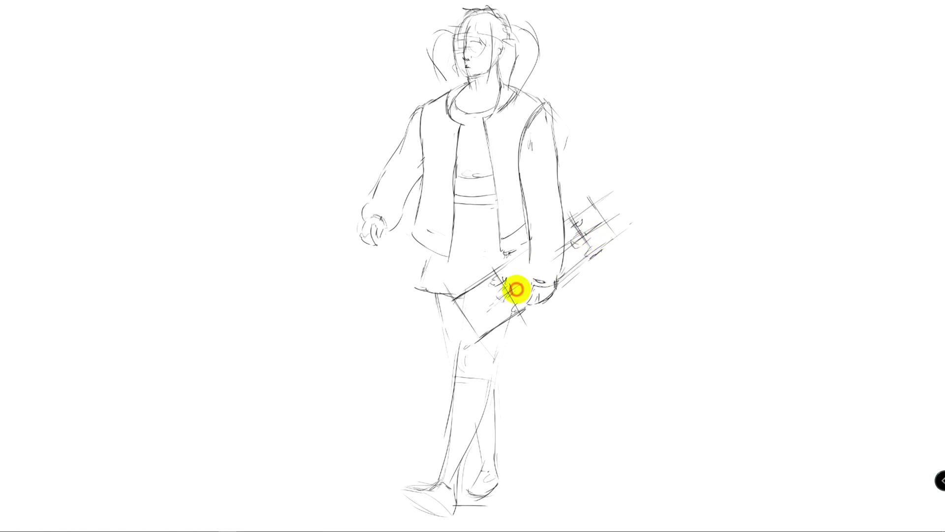
Sketch the pleat lines down the skirt and refine the rough lines beside the skateboard
left_click_drag(434, 256, 430, 282)
left_click_drag(444, 256, 438, 285)
left_click_drag(467, 206, 452, 293)
left_click_drag(495, 201, 492, 267)
left_click_drag(483, 206, 469, 283)
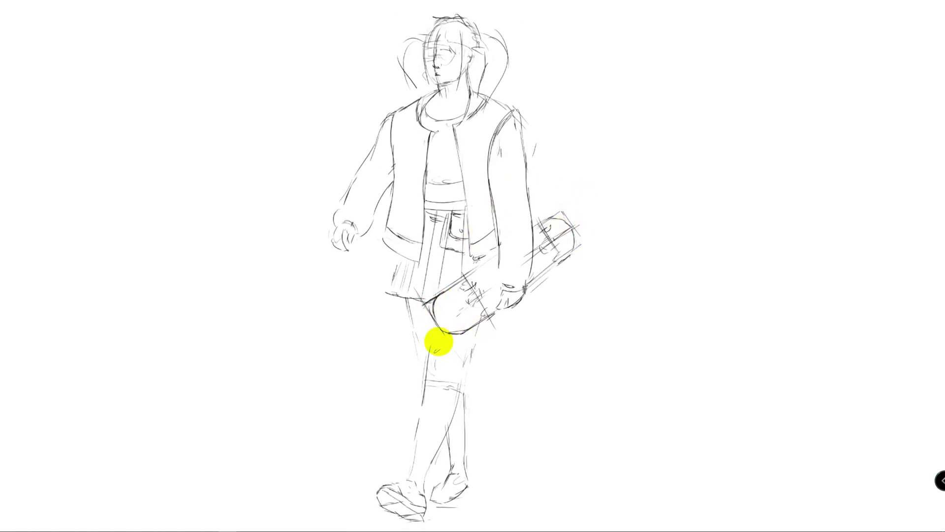
left_click_drag(424, 318, 459, 266)
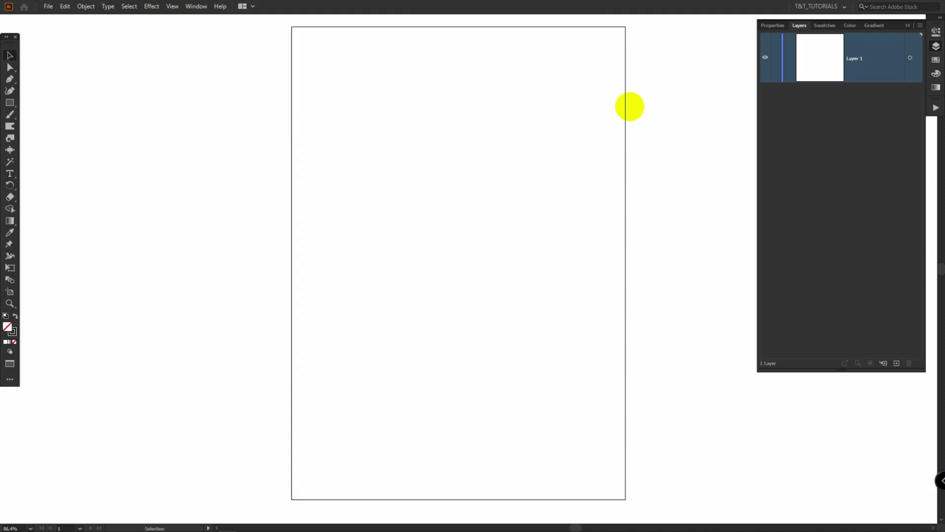
Open the SKATER swatch library, add all its colour groups to the document's swatches and close the library
left_click(936, 58)
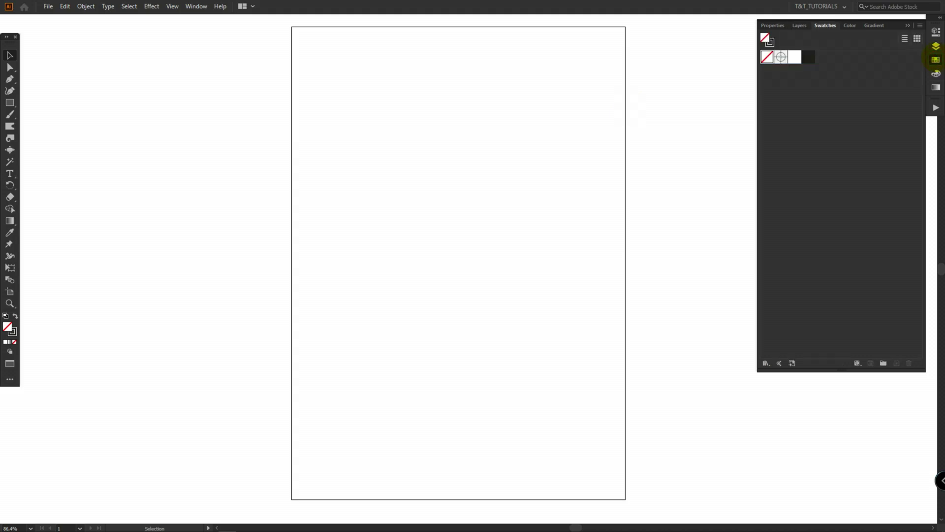
left_click(920, 25)
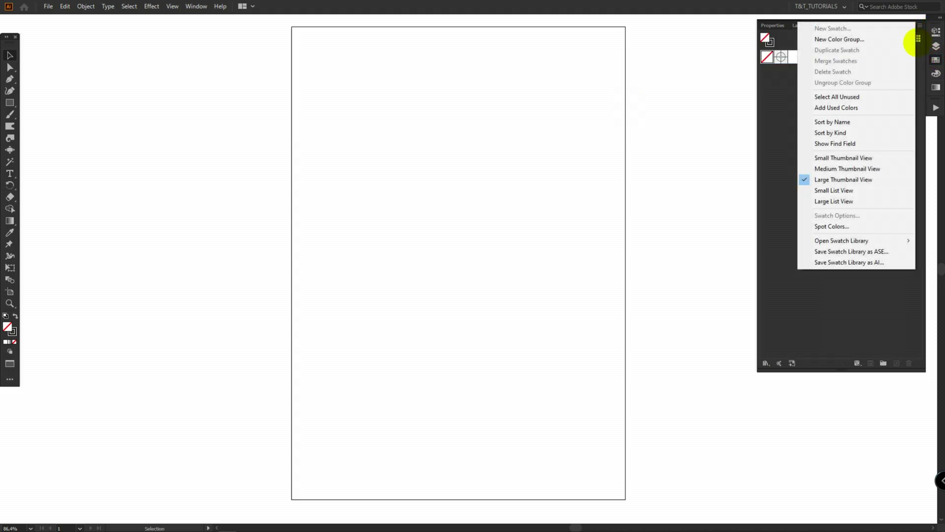
mouse_move(878, 240)
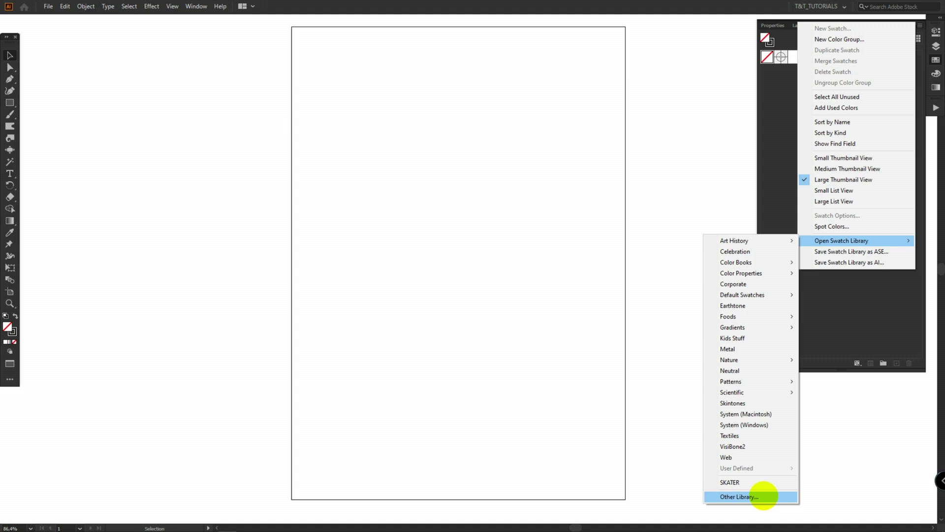
left_click(755, 482)
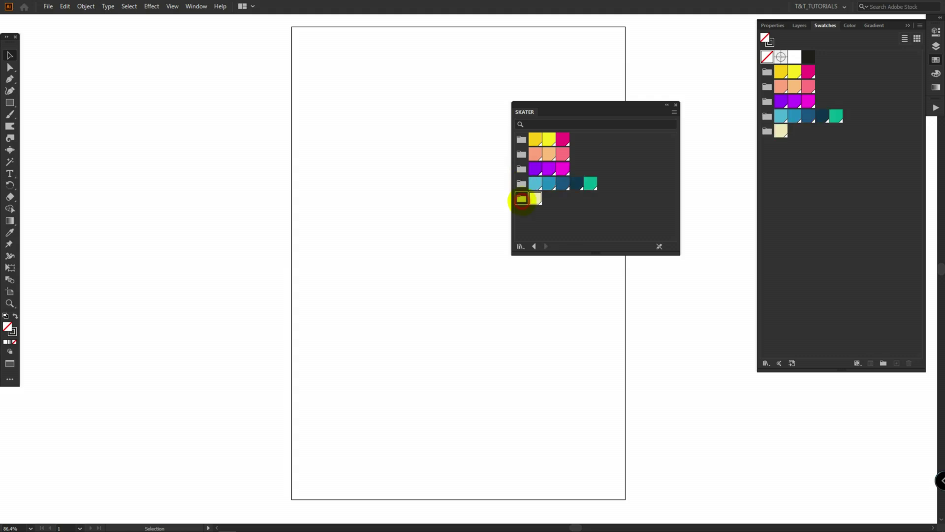
left_click(675, 105)
Place the skater sketch in the document on a locked layer named SKETCH
key("F7")
left_click(48, 6)
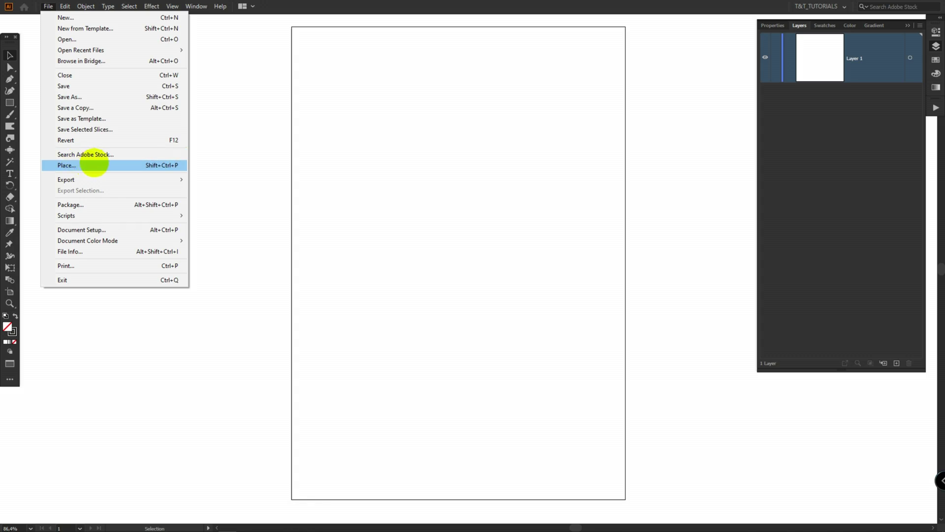
left_click(94, 165)
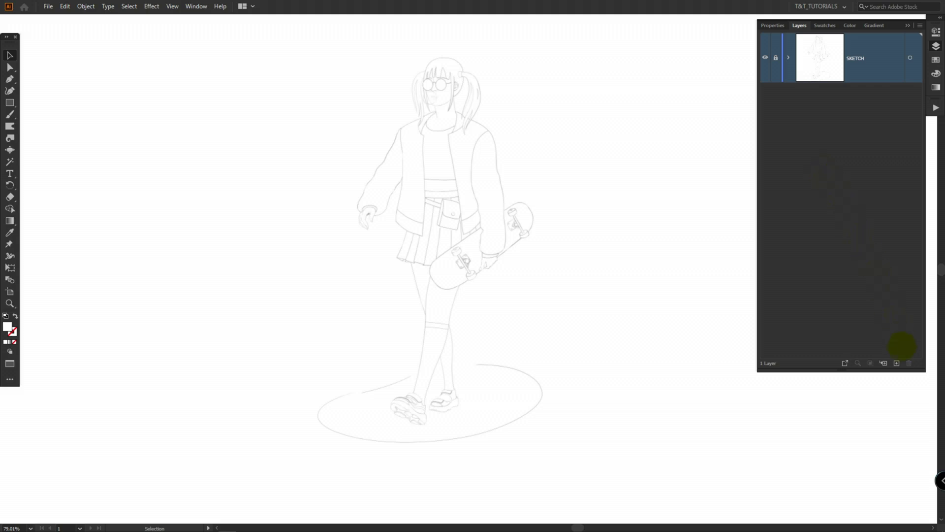
Add a locked REFERENCE layer holding the coloured skater image and a new top layer named 1
left_click(897, 363)
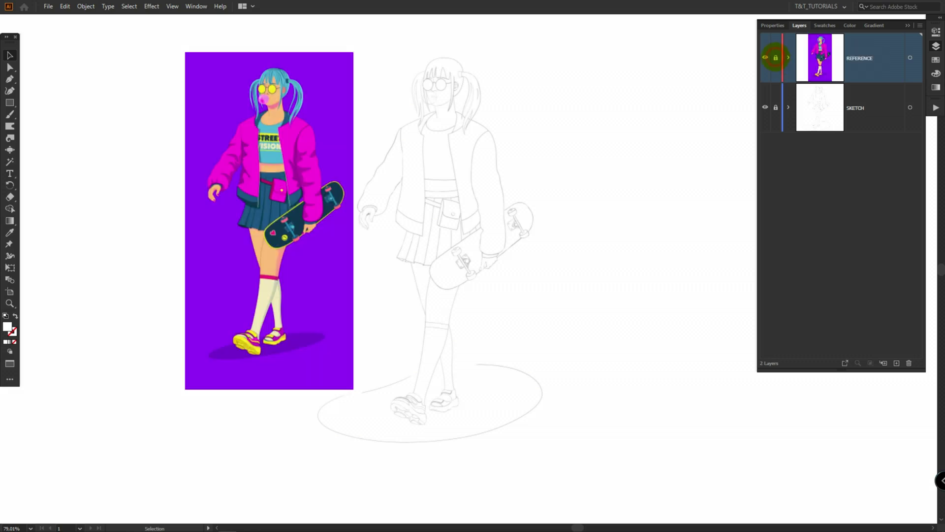
left_click(897, 363)
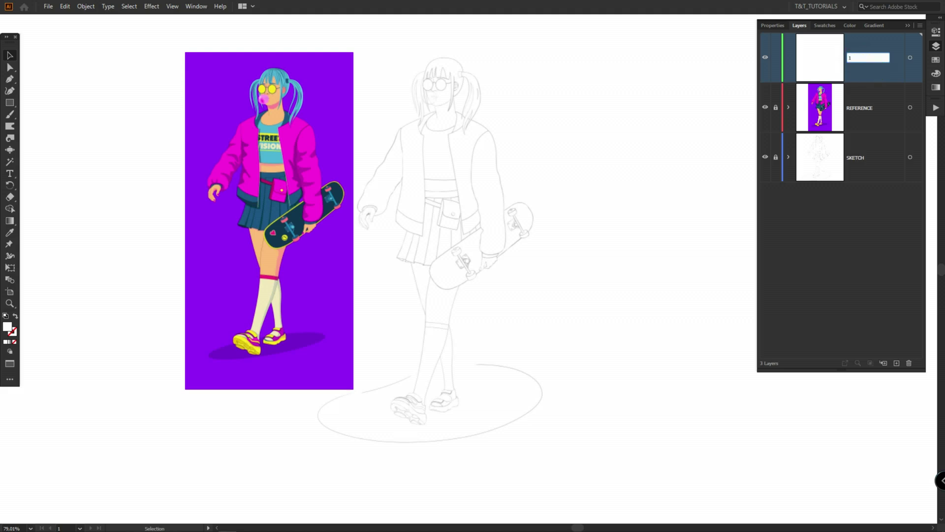
Delete the practice strokes beside the front shoe in full-screen view
key("f")
left_click_drag(420, 384, 548, 365)
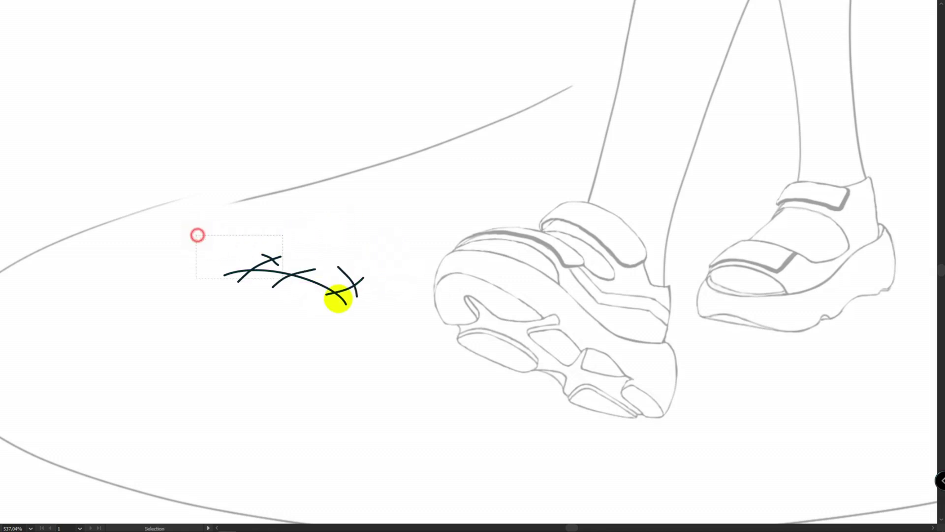
left_click_drag(351, 304, 370, 323)
key("Delete")
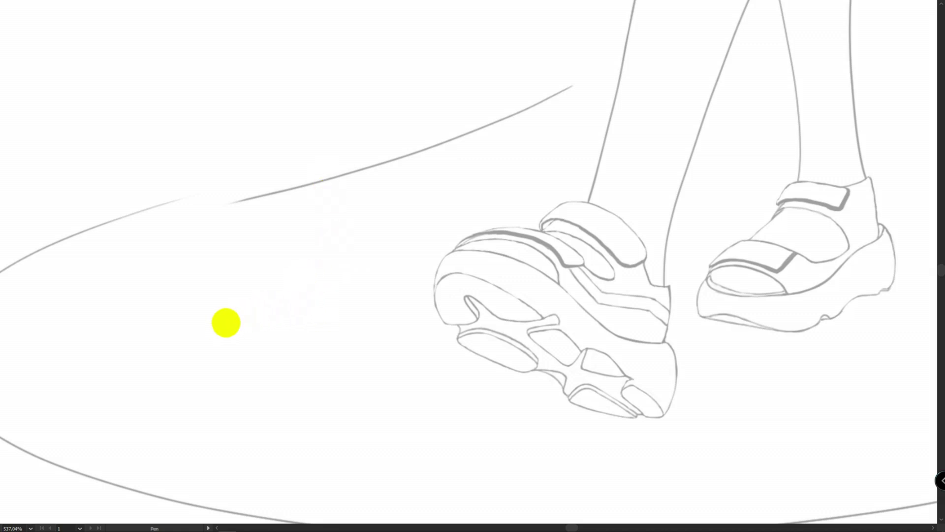
Draw two intersecting practice curves beside the front shoe with the Pen tool
left_click_drag(350, 246, 393, 237)
key("shift+w")
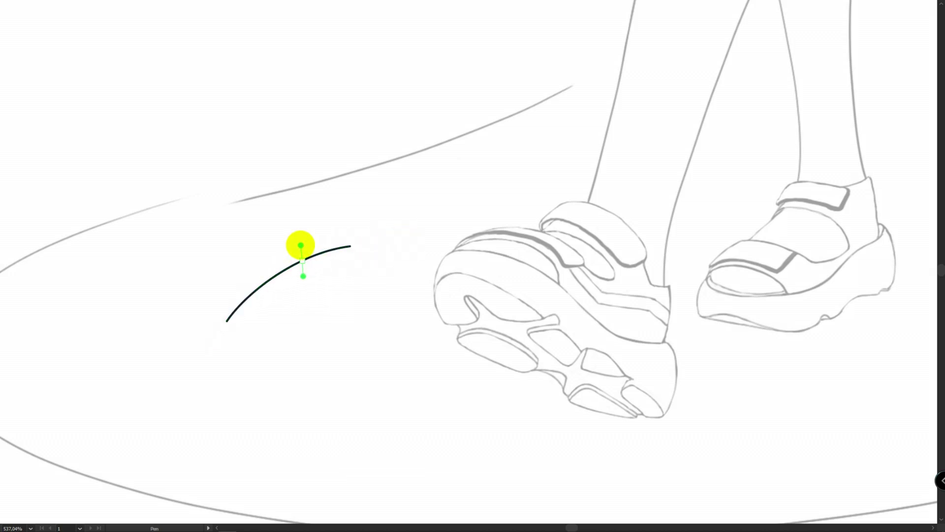
left_click_drag(219, 239, 197, 243)
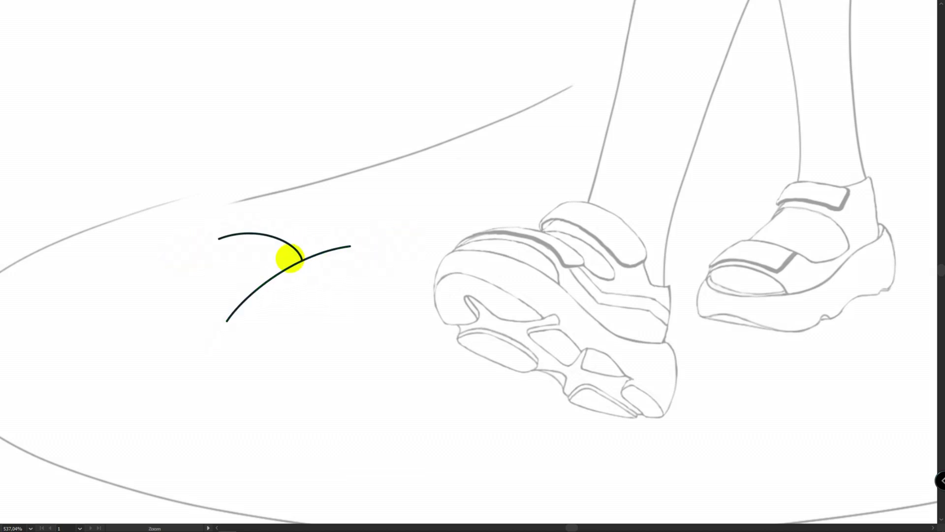
left_click_drag(288, 258, 390, 250)
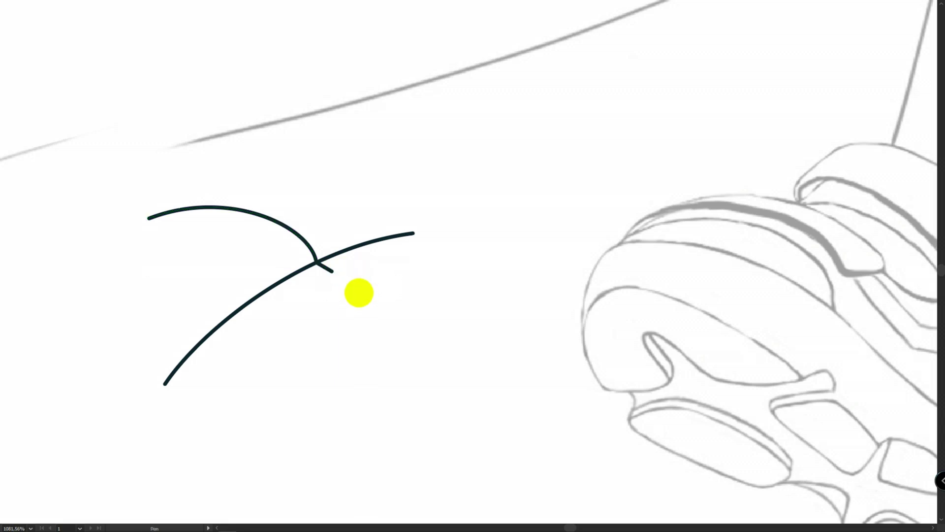
Trace the curved toe edge of the front shoe's sole, from the small tongue around to the narrow slot
left_click_drag(428, 242, 412, 221)
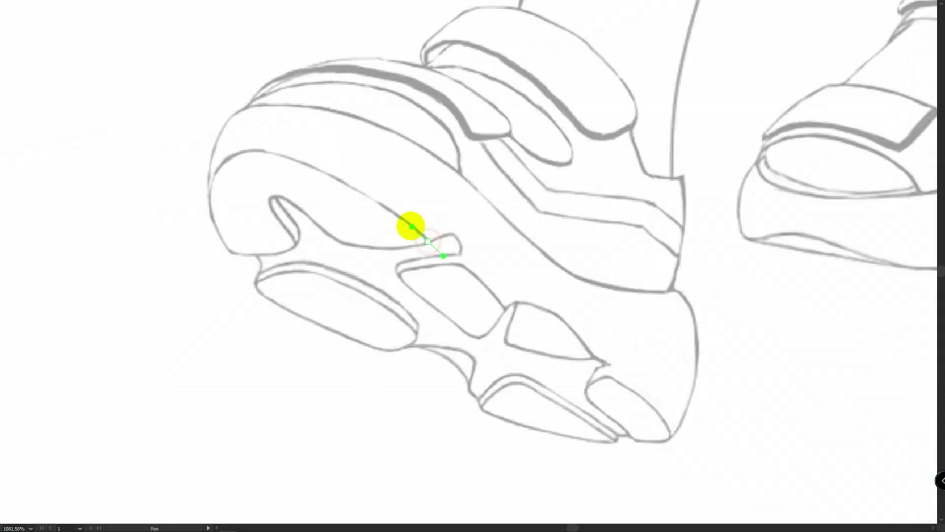
left_click_drag(238, 154, 195, 171)
left_click(223, 241)
mouse_move(250, 254)
left_mouse_down()
mouse_move(283, 255)
mouse_move(300, 231)
mouse_move(284, 209)
left_mouse_up()
Lower the sole outline's stroke weight by one step and deselect the path
key("f")
key("f")
left_click(936, 32)
left_click(851, 146)
left_click(255, 226, "ctrl")
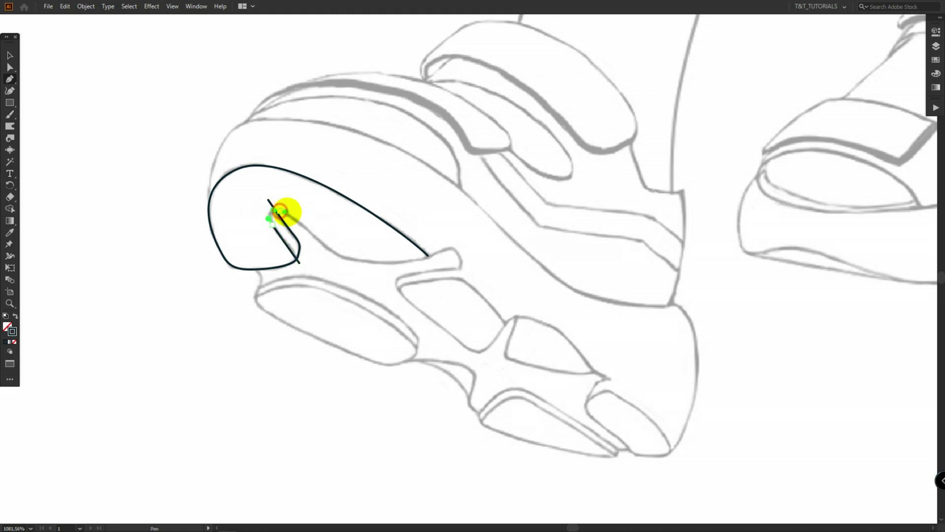
Trace the sole's tread contour from the narrow slot around the small tongue to the first middle tread block
left_click_drag(291, 212, 292, 212)
left_click_drag(310, 233, 333, 253)
left_click_drag(388, 263, 427, 261)
left_click_drag(435, 254, 446, 249)
left_click_drag(458, 254, 463, 262)
left_click_drag(456, 269, 421, 310)
Continue the tread contour around the middle tread blocks down to the sole's lower edge near the heel
left_click_drag(468, 348, 476, 354)
left_click_drag(495, 340, 532, 318)
left_click_drag(564, 335, 577, 351)
left_click_drag(597, 371, 584, 408)
left_click_drag(597, 423, 615, 436)
left_click_drag(635, 458, 638, 465)
left_click(653, 471, "ctrl")
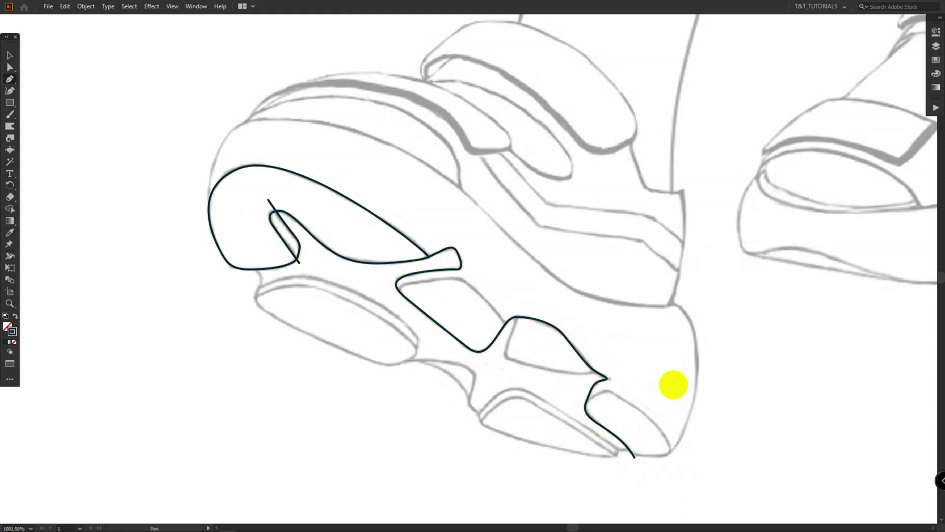
Extend the end of the curved toe line slightly past the tread contour beside the small tongue
left_click_drag(432, 251, 480, 236)
left_click(421, 249, "ctrl")
left_click(429, 260)
left_click(439, 267)
left_click(439, 287, "ctrl")
Trace the outer outline of the large front tread block under the toe, including its link to the sole
left_click_drag(342, 286, 429, 251)
left_click_drag(232, 239, 256, 262)
left_click_drag(235, 313, 299, 331)
left_click_drag(422, 385, 499, 343)
left_click_drag(423, 292, 396, 276)
left_click_drag(297, 256, 237, 287)
key("ctrl+shift+a")
Trace the inner edge line along the top of the front tread block
left_click_drag(320, 269, 323, 269)
left_click_drag(393, 294, 430, 312)
left_click_drag(501, 377, 523, 409)
key("ctrl+shift+a")
Trace the curved connecting shape between the front tread block and the lower heel tread block
left_click_drag(545, 352, 461, 230)
left_click_drag(382, 266, 403, 266)
mouse_move(502, 278)
left_mouse_down()
mouse_move(528, 298)
mouse_move(512, 280)
left_mouse_up()
key("ctrl+z")
left_click_drag(503, 307, 556, 298)
left_click_drag(502, 344, 495, 320)
left_click_drag(377, 248, 306, 242)
Extend the lower end of the connecting curve with a short overlap past the adjoining line
left_click(427, 315, "ctrl")
left_click(502, 346)
left_click(513, 339)
left_click(527, 311, "ctrl")
left_click(522, 300, "ctrl")
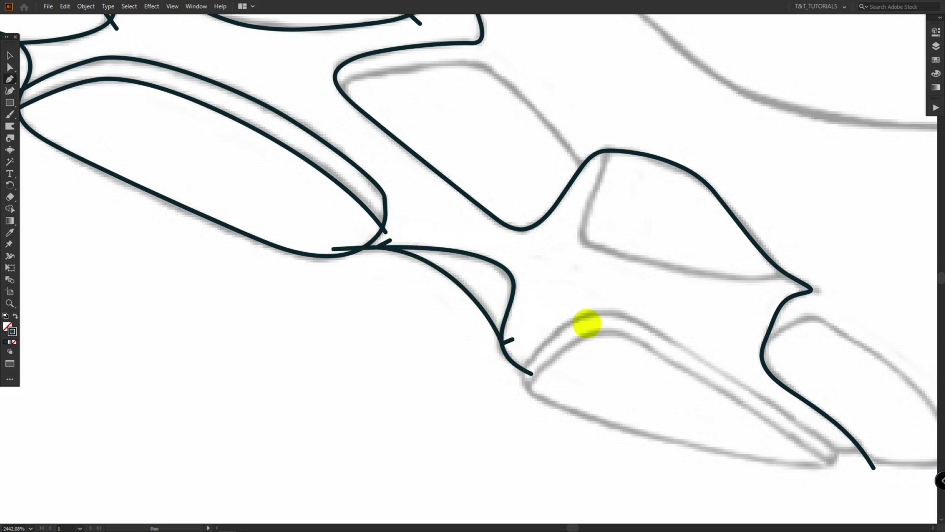
Trace the full outline of the front shoe's toe strap around its rounded end and back to the toe
left_click_drag(550, 318, 359, 196)
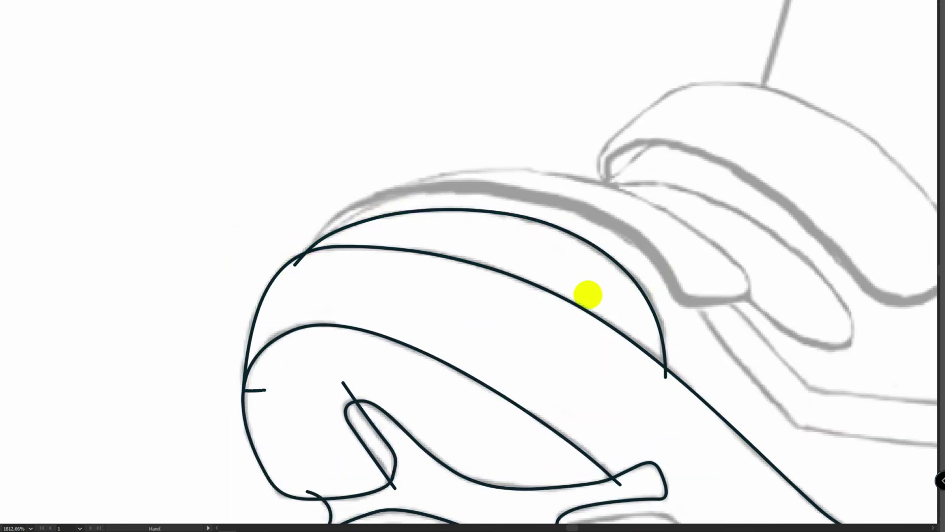
left_click_drag(317, 247, 322, 230)
left_click_drag(376, 195, 419, 179)
left_click_drag(604, 211, 688, 253)
left_click_drag(699, 296, 733, 248)
left_click_drag(582, 179, 502, 162)
scroll(413, 167, "up", 2)
left_click_drag(439, 185, 411, 192)
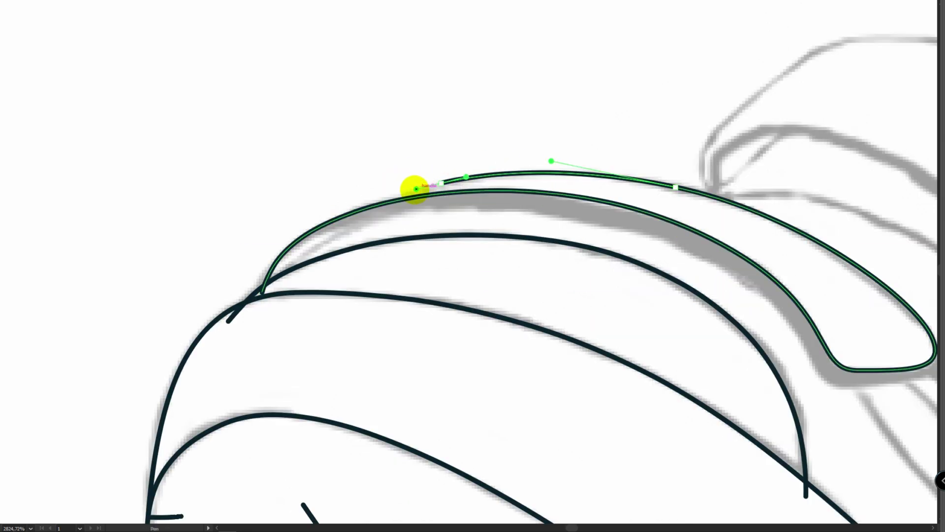
left_click(368, 211)
left_click(345, 233, "ctrl")
Trace the lower edge of the toe strap's thickness from the toe to the strap's rounded end
left_click_drag(273, 282, 283, 262)
left_click_drag(348, 222, 382, 212)
scroll(470, 187, "down", 2)
left_click_drag(502, 199, 544, 206)
left_click_drag(634, 245, 657, 273)
left_click_drag(685, 298, 737, 290)
scroll(735, 272, "up", 2)
left_click(725, 290)
left_click(709, 294)
left_click(665, 270, "ctrl")
Trace the rounded opening between the toe strap and the ankle strap
scroll(664, 271, "down", 2)
left_click_drag(665, 271, 448, 244)
left_click_drag(340, 171, 364, 169)
left_click_drag(466, 192, 523, 224)
left_click_drag(569, 316, 552, 325)
key("ctrl+z")
left_click_drag(566, 275, 527, 314)
left_click_drag(479, 272, 465, 256)
left_click(458, 213, "ctrl")
Trace the short diagonal line under the front corner of the ankle strap
left_click_drag(359, 159, 407, 209)
scroll(404, 209, "up", 2)
left_click_drag(385, 239, 402, 228)
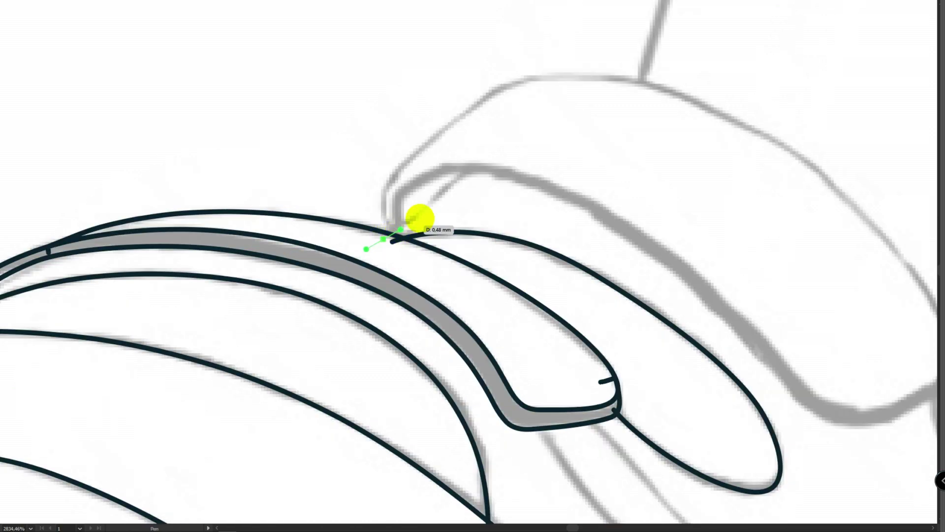
left_click_drag(481, 155, 493, 144)
left_click(493, 150, "ctrl")
Trace the ankle strap's front corner and upper edge with the Pen tool
scroll(397, 223, "up", 2)
left_click_drag(399, 245, 392, 231)
left_click_drag(388, 174, 402, 133)
left_click_drag(469, 105, 391, 206)
left_click_drag(427, 163, 373, 157)
scroll(372, 157, "down", 2)
left_click_drag(448, 148, 504, 152)
Continue the ankle strap's outline around its rounded back end and along its lower edge to the front corner
left_click_drag(701, 289, 686, 228)
left_click_drag(667, 288, 640, 302)
left_click_drag(558, 276, 605, 289)
left_click_drag(483, 195, 437, 170)
left_click_drag(350, 163, 321, 171)
left_click(302, 206)
key("Escape")
Trace the lower edge of the ankle strap's thickness from the front corner to its rounded back end
scroll(328, 179, "up", 2)
left_click_drag(316, 236, 309, 215)
left_click_drag(318, 193, 332, 182)
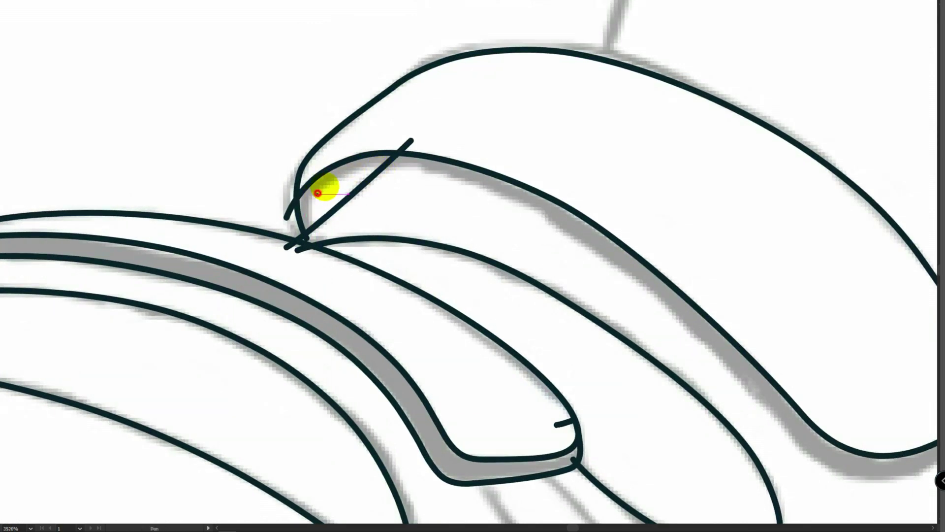
left_click_drag(493, 188, 503, 192)
left_click_drag(599, 251, 479, 185)
scroll(479, 185, "down", 1)
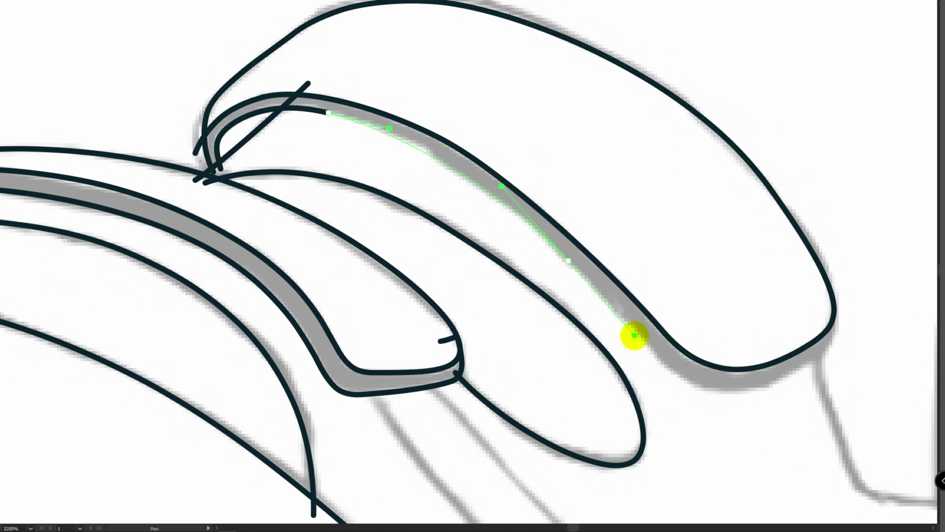
left_click_drag(568, 261, 635, 336)
left_click_drag(702, 389, 734, 397)
left_click_drag(803, 373, 808, 369)
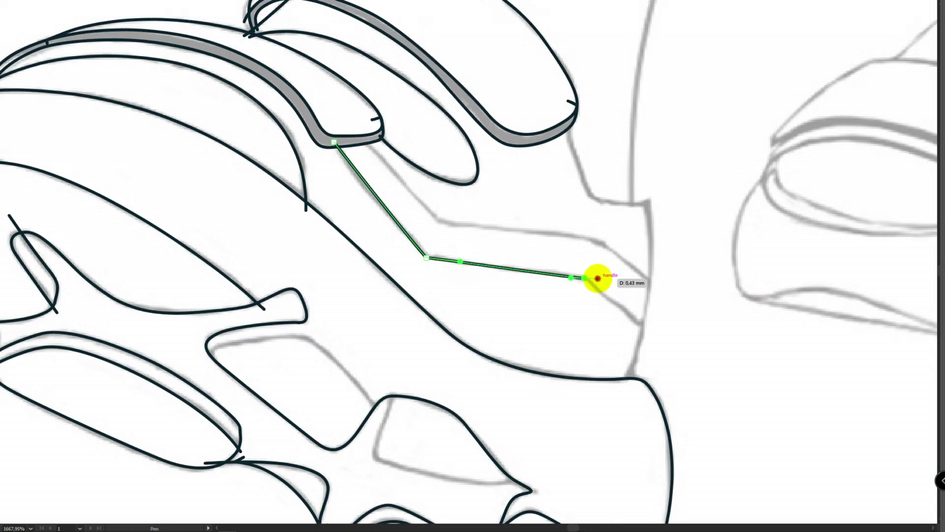
Trace the two parallel stripe lines along the shoe's side, from the toe strap past the back edge
left_click_drag(598, 279, 602, 290)
left_click_drag(650, 335, 663, 346)
key("Escape")
left_click_drag(366, 142, 376, 152)
left_click_drag(441, 224, 470, 227)
left_click_drag(599, 242, 614, 245)
left_click(690, 287, "ctrl")
Trace the front shoe's back edge with the Pen tool, from the ankle strap around the corner and down to the sole
left_click_drag(689, 287, 659, 390)
left_click(537, 228)
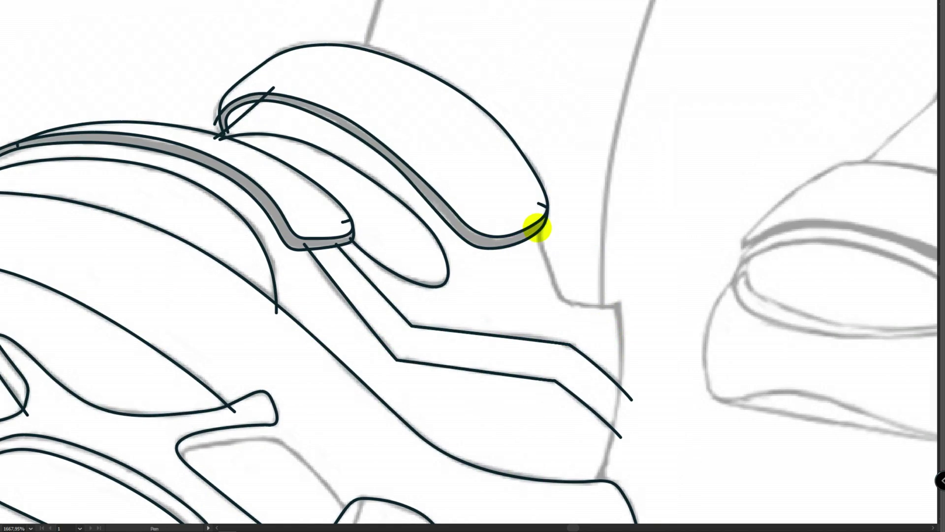
left_click(619, 306)
scroll(622, 327, "down", 3)
left_click(627, 386)
left_click(633, 228, "ctrl")
Trace the second shoe's sole outline from the toe along the ground, around the notches and up over the heel
scroll(633, 228, "up", 1)
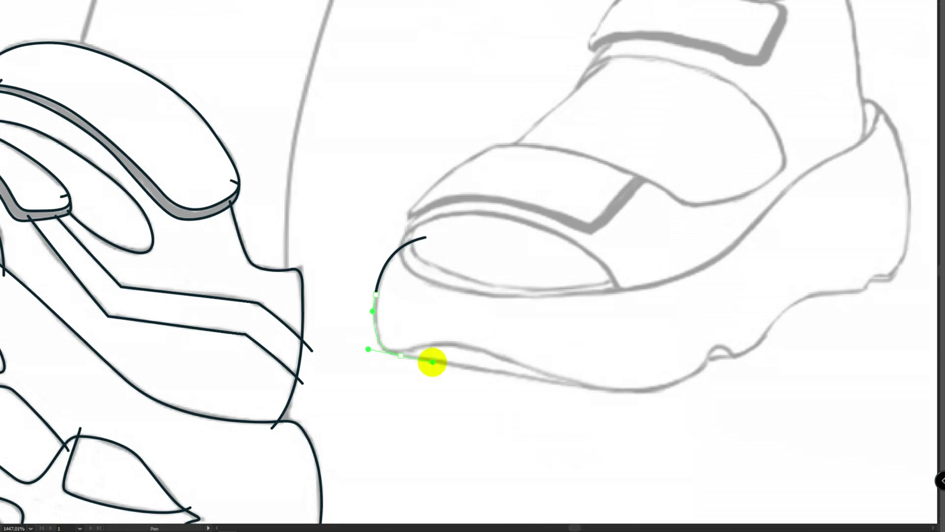
left_click_drag(433, 362, 434, 362)
left_click_drag(631, 392, 660, 391)
left_click_drag(707, 364, 714, 351)
left_click_drag(728, 352, 765, 338)
left_click_drag(827, 295, 868, 294)
left_click_drag(871, 280, 897, 280)
left_click_drag(907, 226, 772, 292)
left_click_drag(776, 274, 773, 231)
left_click_drag(720, 166, 677, 167)
left_click(793, 175, "ctrl")
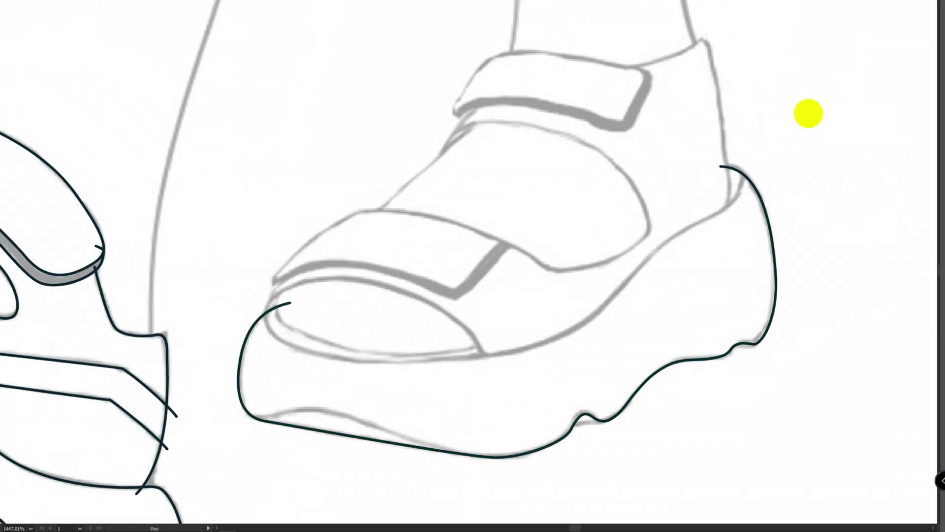
Trace the upper edge of the second shoe's sole from the heel down to the toe
left_click_drag(737, 167, 752, 174)
left_click_drag(715, 215, 703, 219)
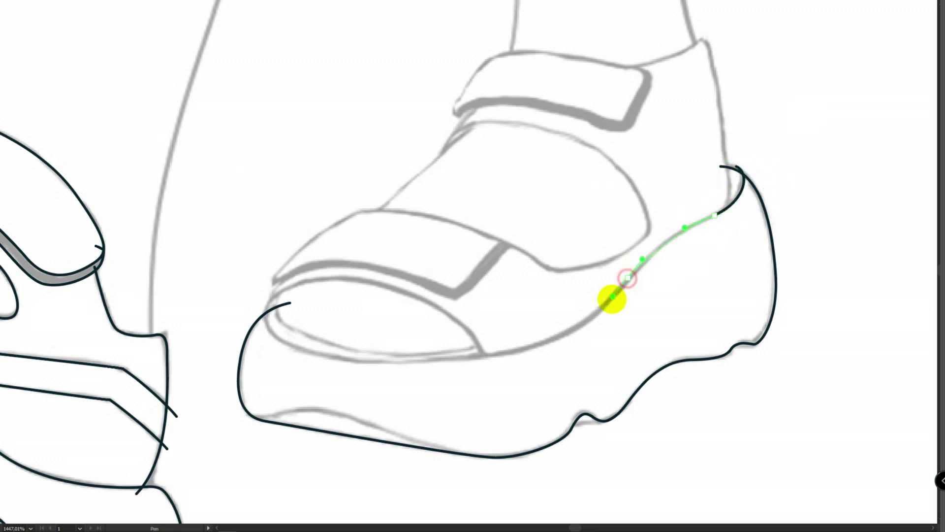
left_click_drag(608, 303, 605, 309)
left_click_drag(436, 359, 323, 360)
left_click_drag(261, 306, 258, 258)
left_click(285, 225, "ctrl")
Trace the curved underside line beneath the toe of the second shoe's sole
left_click_drag(252, 400, 229, 332)
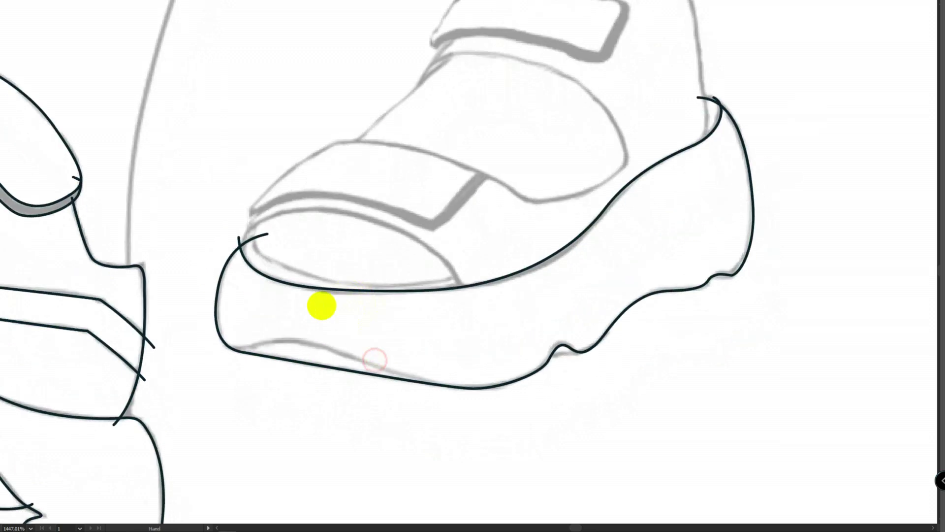
left_click_drag(351, 357, 371, 368)
left_click_drag(492, 393, 521, 395)
left_click(582, 341, "ctrl")
Trace the short straight line closing the small notch in the second shoe's sole
left_click_drag(582, 352, 648, 334)
left_click(545, 352)
left_click(580, 352)
left_click(587, 345)
Trace the upper arc of the second shoe's toe opening, ending just past the sole's upper edge
left_click_drag(586, 299, 512, 286)
left_click_drag(538, 241, 507, 320)
left_click_drag(249, 307, 338, 264)
scroll(275, 300, "up", 3)
left_click_drag(514, 313, 433, 256)
left_click_drag(433, 255, 489, 291)
left_click(516, 343)
left_click(533, 283, "ctrl")
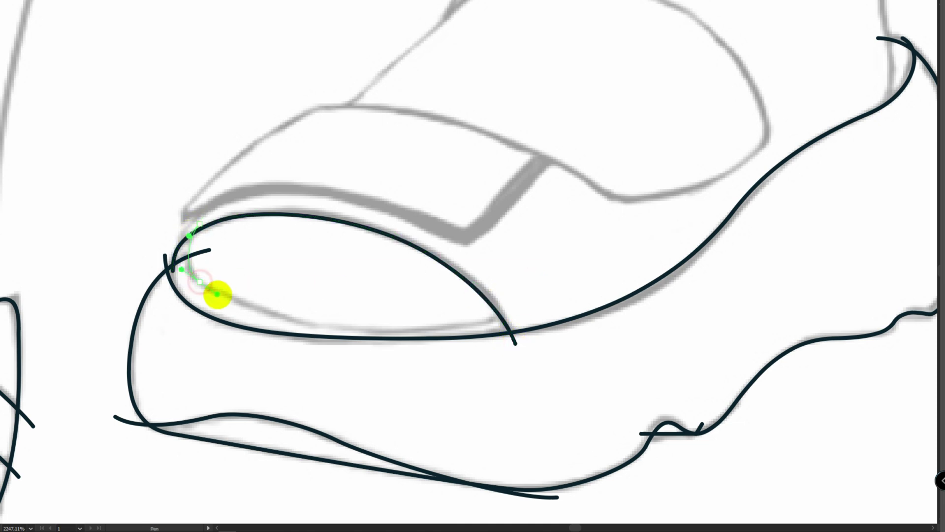
Trace the inner lower edge of the second shoe's toe opening
left_click_drag(415, 331, 456, 326)
left_click(513, 314)
left_click(511, 222, "ctrl")
Trace the second shoe's toe strap outline and the inner line marking its thickness
left_click_drag(511, 222, 540, 271)
left_click_drag(207, 298, 211, 282)
mouse_move(485, 289)
left_mouse_down()
mouse_move(386, 253)
mouse_move(211, 268)
mouse_move(332, 161)
mouse_move(537, 195)
mouse_move(575, 220)
mouse_move(561, 247)
left_mouse_up()
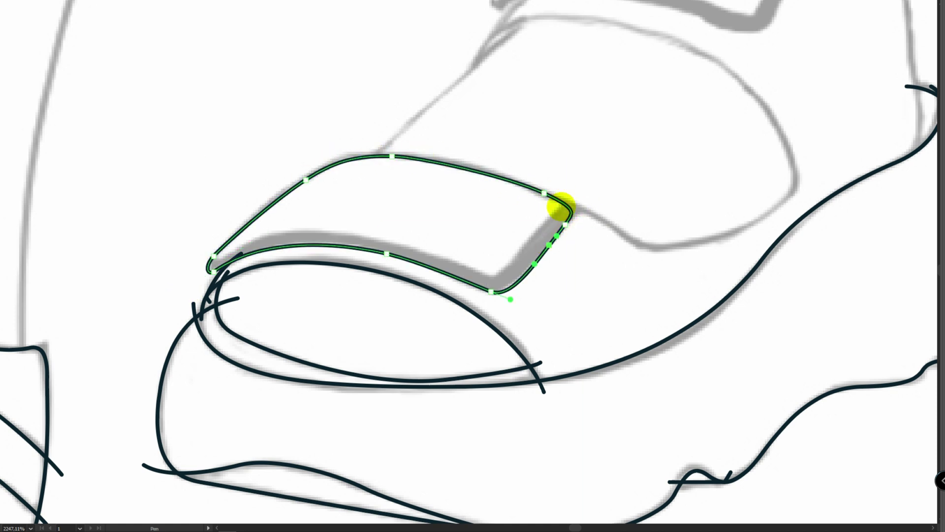
left_click(562, 195, "ctrl")
mouse_move(500, 271)
left_mouse_down()
mouse_move(333, 232)
mouse_move(201, 271)
mouse_move(177, 253)
left_mouse_up()
left_click_drag(564, 202, 389, 229)
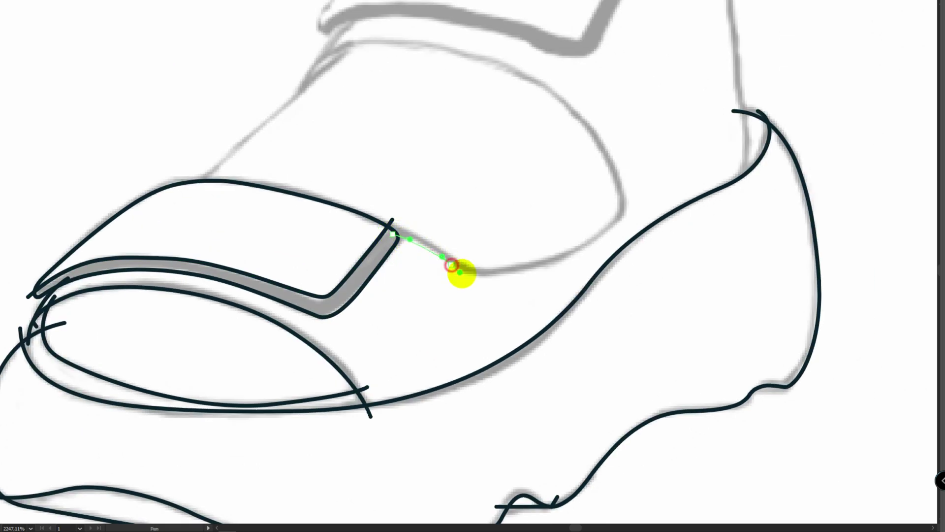
Trace the curved middle panel behind the toe strap and the straight front edge of the second shoe's instep
mouse_move(464, 275)
left_mouse_down()
mouse_move(553, 260)
mouse_move(553, 197)
mouse_move(318, 138)
left_mouse_up()
left_click_drag(288, 189, 277, 230)
key("Escape")
left_click_drag(171, 279, 150, 291)
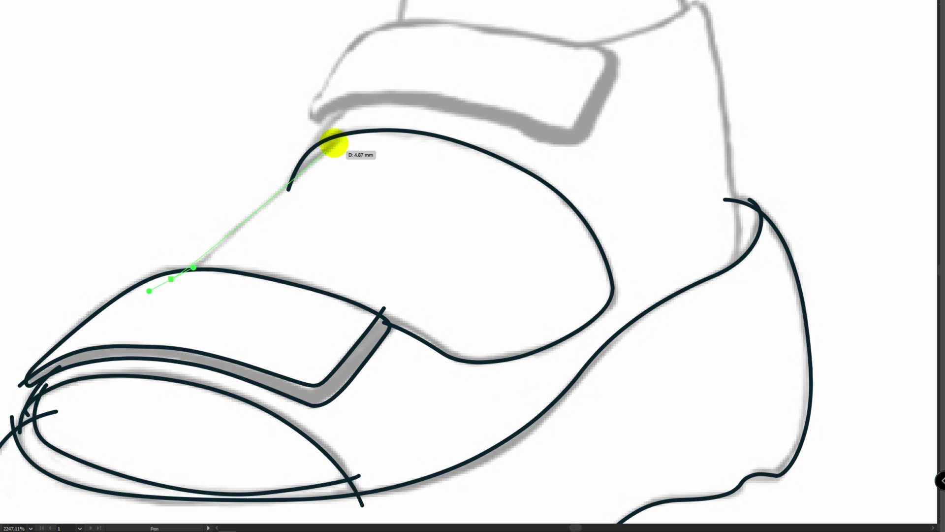
left_click_drag(353, 125, 373, 106)
Trace the second shoe's ankle strap with its thickness band, around the back corner to the front end
left_click_drag(524, 169, 516, 192)
left_click_drag(480, 214, 455, 207)
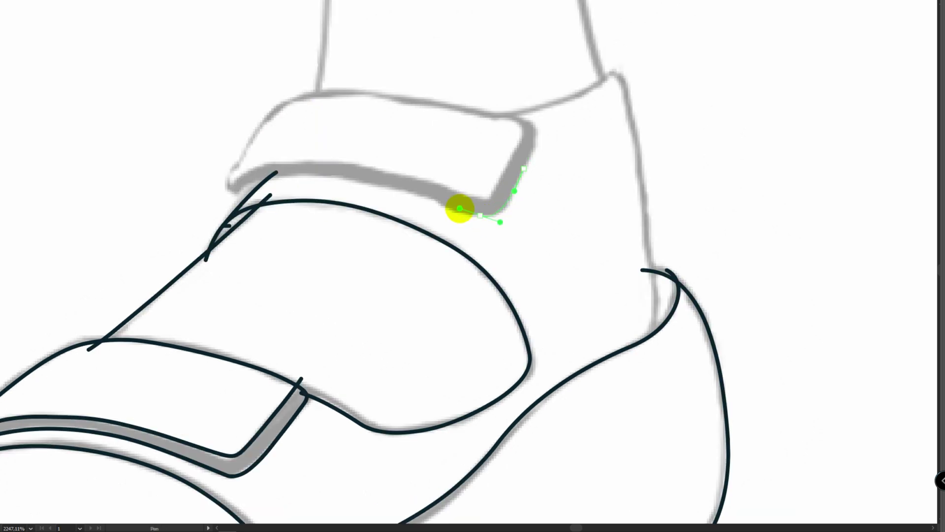
left_click_drag(326, 175, 285, 173)
left_click_drag(233, 195, 206, 218)
scroll(237, 197, "up", 1)
mouse_move(238, 169)
left_mouse_down()
mouse_move(386, 64)
mouse_move(629, 97)
mouse_move(645, 169)
left_mouse_up()
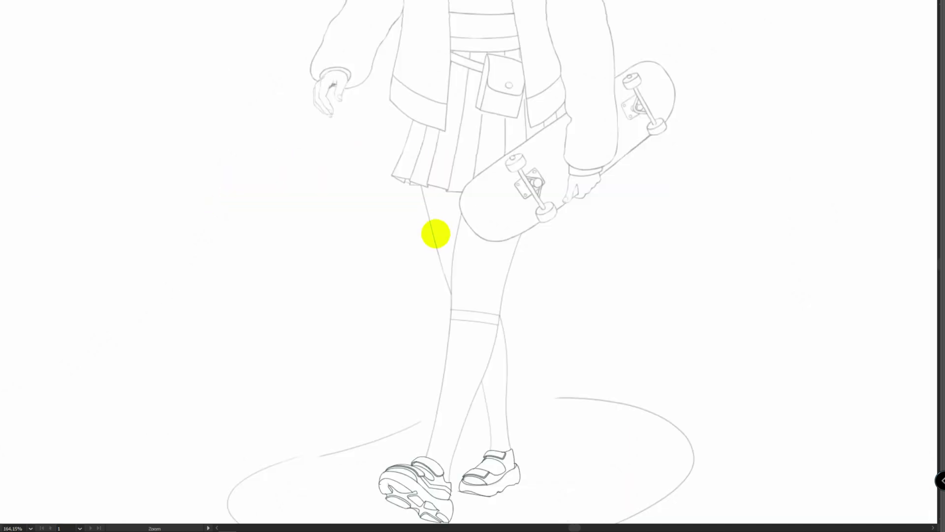
Trace the back leg's thigh edge from the skirt hem down to the front knee
scroll(434, 232, "up", 2)
left_click_drag(400, 149, 405, 172)
left_click_drag(465, 375, 480, 392)
left_click_drag(510, 344, 537, 166)
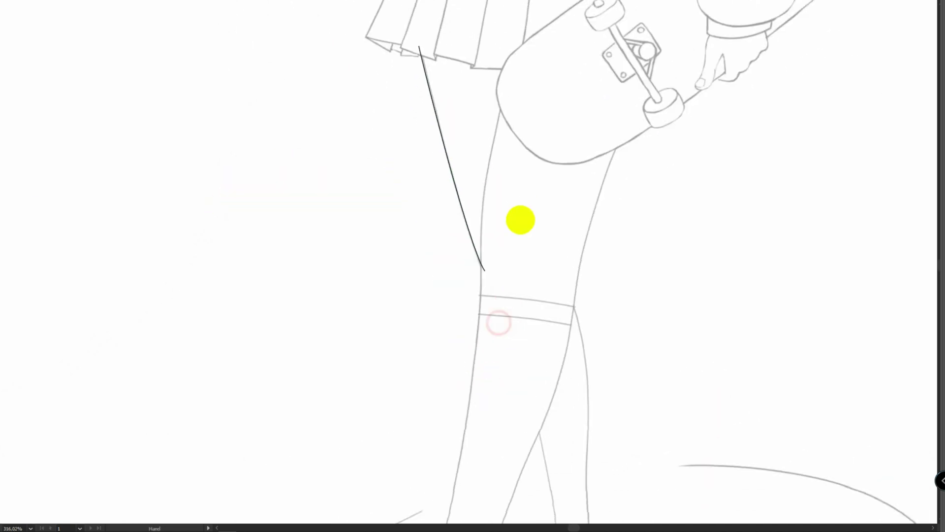
Trace the front leg's outer edge from the skateboard past the sock cuff down to the front shoe
left_click_drag(497, 121, 498, 124)
left_click_drag(481, 285, 556, 139)
left_click_drag(546, 209, 530, 287)
scroll(539, 308, "up", 2)
left_click_drag(484, 399, 465, 434)
left_click_drag(484, 399, 489, 403)
left_click(546, 344, "ctrl")
Trace the front leg's opposite edge from below the skateboard through the knee and calf down to the front shoe
scroll(251, 483, "down", 4)
left_click_drag(504, 90, 491, 120)
left_click_drag(463, 232, 455, 287)
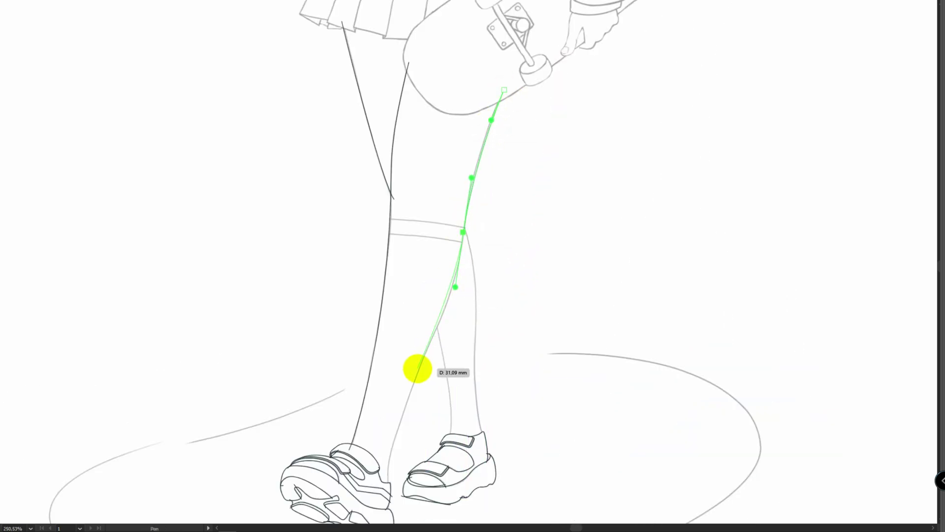
left_click_drag(435, 333, 422, 363)
left_click_drag(409, 473, 458, 369)
scroll(458, 369, "down", 1)
scroll(458, 368, "up", 3)
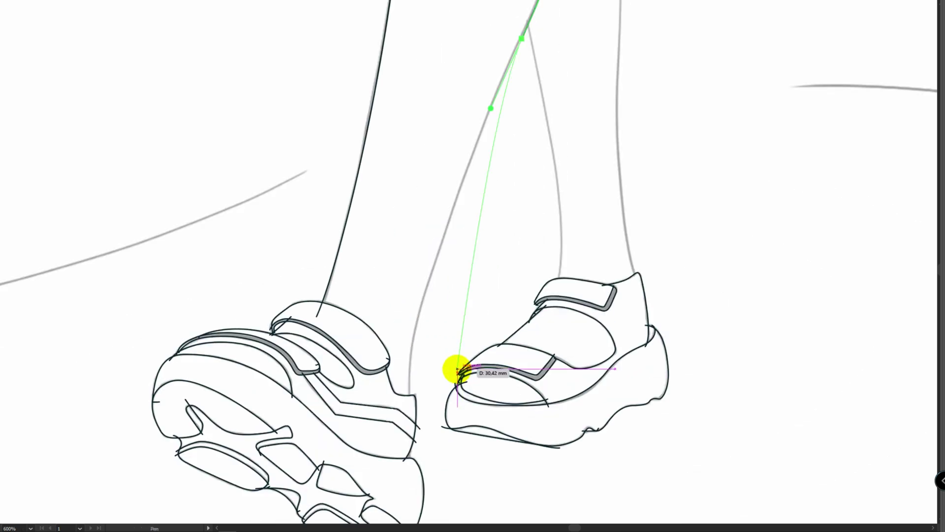
left_click_drag(411, 405, 410, 428)
left_click(528, 213, "ctrl")
Trace the inner and outer edges of the back calf down to the second shoe
left_click_drag(523, 1, 534, 49)
left_click_drag(557, 285, 551, 315)
scroll(414, 246, "down", 2)
left_click_drag(404, 107, 417, 130)
left_click_drag(426, 295, 421, 373)
left_click_drag(439, 438, 441, 446)
left_click(475, 399, "ctrl")
Adjust the top anchor and curve handles of the back calf's outer edge to match the sketch
key("a")
left_click_drag(404, 106, 404, 101)
left_click_drag(416, 126, 426, 161)
left_click(458, 133)
left_click(404, 101)
left_click_drag(404, 101, 405, 98)
Trace the sock's cuff line across the front knee and adjust its end point and curvature
scroll(322, 113, "up", 2)
key("p")
left_click_drag(272, 239, 298, 239)
left_click_drag(467, 270, 513, 293)
key("a")
left_click_drag(273, 238, 259, 243)
left_click_drag(418, 247, 428, 292)
left_click(527, 254)
key("v")
left_click_drag(476, 258, 381, 246)
Trace the skateboard deck's full outline around both rounded ends
left_click_drag(444, 29, 473, 274)
left_click_drag(344, 314, 375, 291)
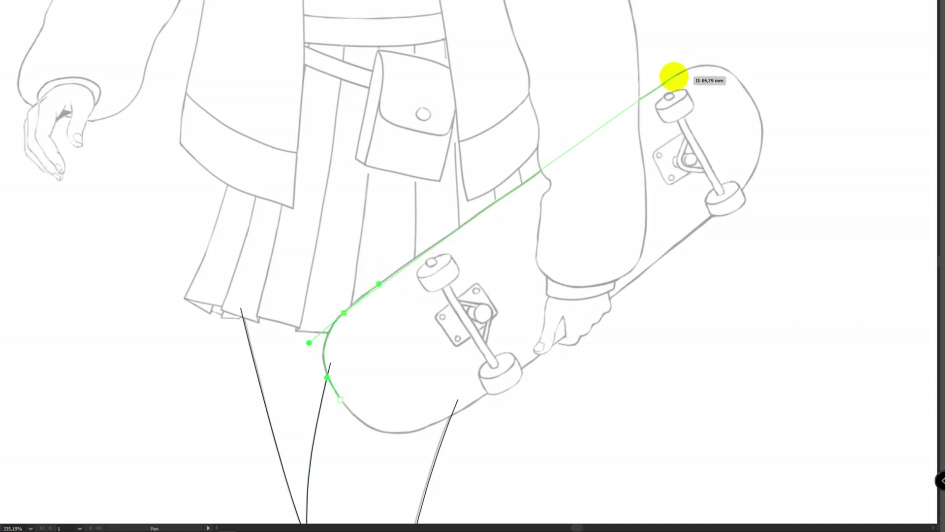
left_click_drag(675, 77, 696, 66)
left_click_drag(753, 99, 773, 144)
left_click_drag(714, 215, 689, 236)
left_click_drag(492, 384, 495, 341)
left_click_drag(469, 364, 429, 384)
left_click_drag(343, 355, 302, 302)
left_click(437, 282, "ctrl")
Cut the skateboard outline with the Scissors tool and delete the segments hidden by the sleeve and hand
key("c")
left_click(548, 122)
left_click(634, 60)
key("v")
left_click(591, 91)
key("Delete")
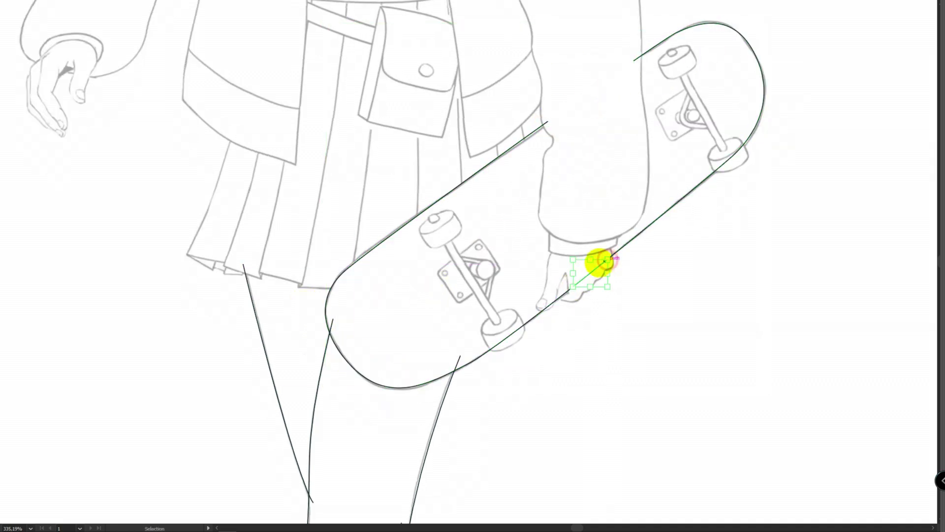
key("Delete")
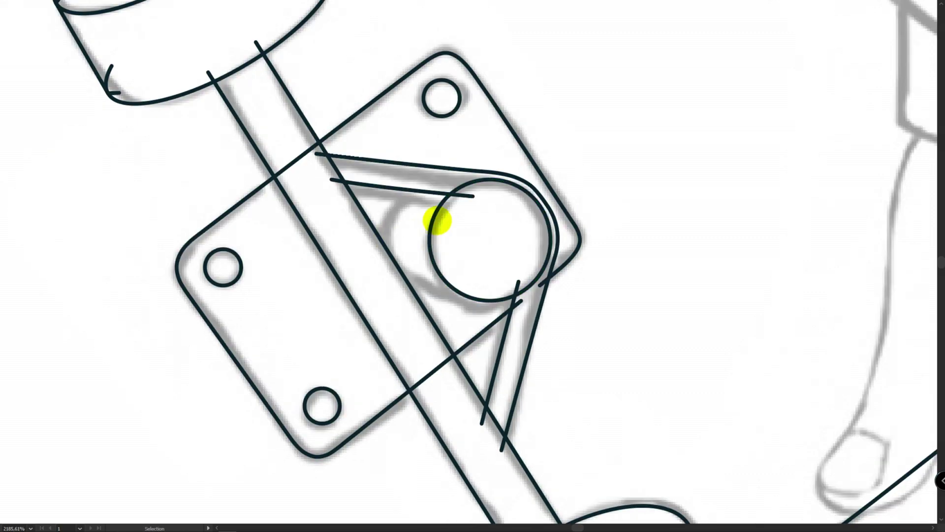
Draw a circle for the rear end of the truck's pivot and cut away the arc hidden by the front circle
left_click_drag(442, 238, 502, 301)
scroll(421, 180, "up", 3)
left_click(456, 324)
left_click(456, 190)
key("v")
left_click(506, 255)
key("Delete")
Cut and delete the short section of the rear pivot circle that lies behind the axle
left_click(422, 305)
key("c")
left_click(378, 281)
left_click(395, 306)
left_click(387, 294)
key("Delete")
Trace the outer edge of the hand holding the skateboard, from the cuff down around the thumb tip
scroll(515, 74, "down", 2)
left_click_drag(880, 58, 515, 73)
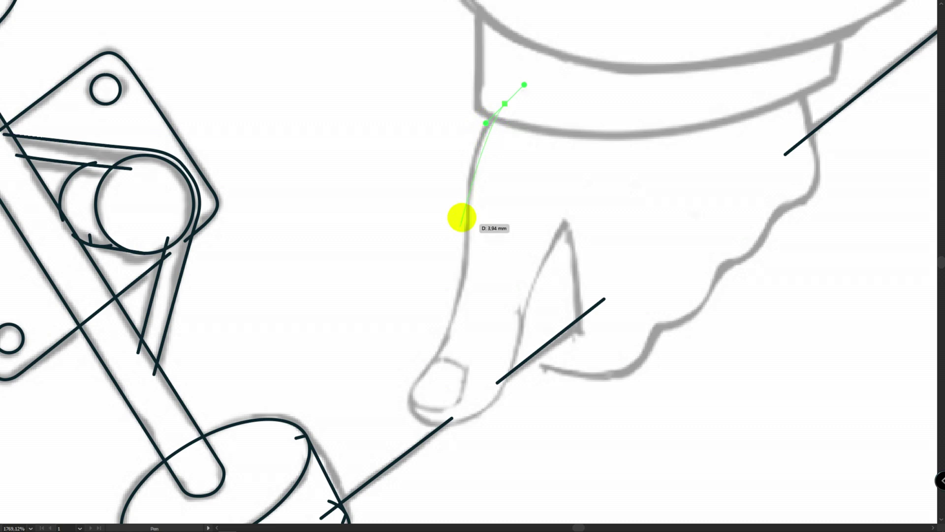
left_click(467, 214)
left_click(436, 358)
left_click_drag(427, 421, 456, 431)
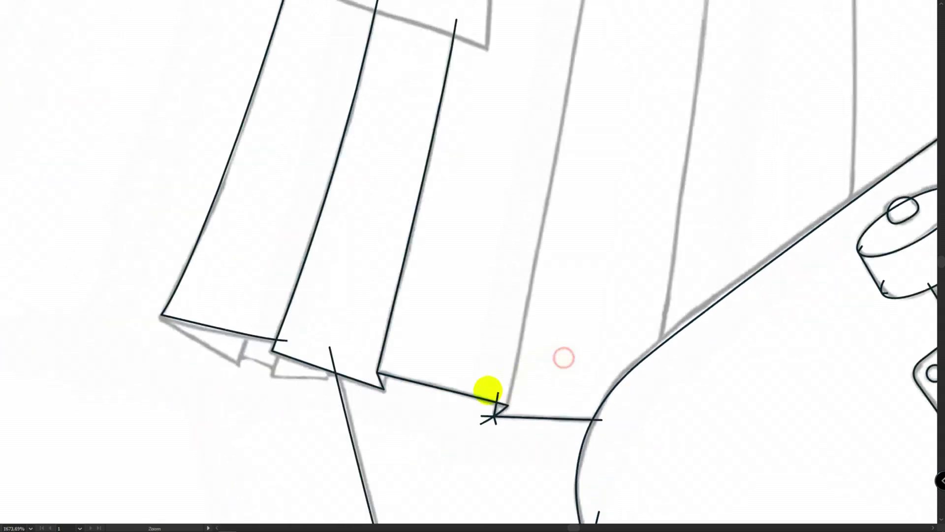
Trace the skirt's front pleat lines from the waistband past the pocket down to the skateboard edge
scroll(487, 315, "down", 5)
left_click_drag(474, 97, 461, 176)
left_click_drag(504, 133, 504, 145)
left_click_drag(544, 73, 545, 93)
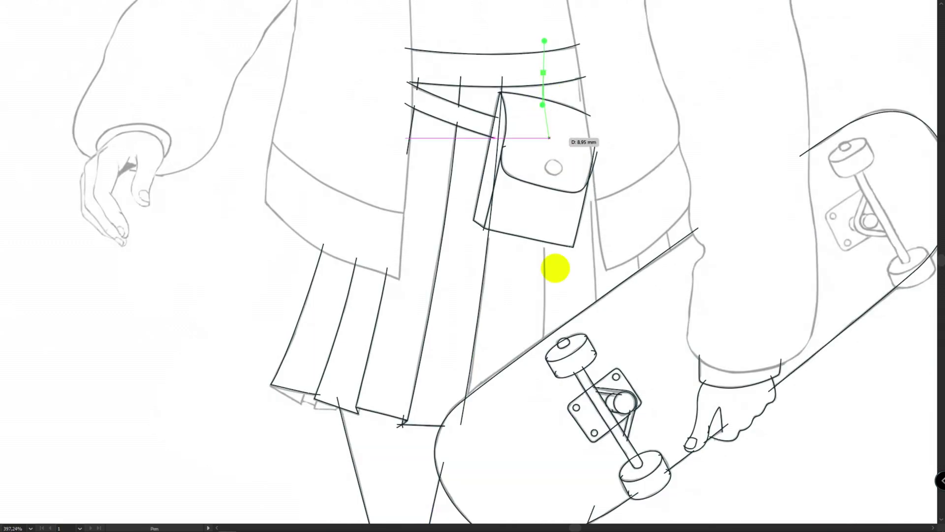
left_click_drag(544, 347, 542, 382)
left_click(537, 407, "ctrl")
Trace the skirt's side edge beside the pocket and two short pleats between the jacket hem and the skateboard
left_click_drag(597, 310, 595, 283)
left_click(576, 72)
left_click(616, 73, "ctrl")
left_click(637, 244)
left_click(642, 279)
left_click(666, 224)
left_click(675, 256)
Cut the pleat lines where they cross the pocket outline and delete the segments hidden by the pocket
scroll(524, 182, "up", 5)
key("c")
left_click(560, 282)
left_click(539, 159)
key("Delete")
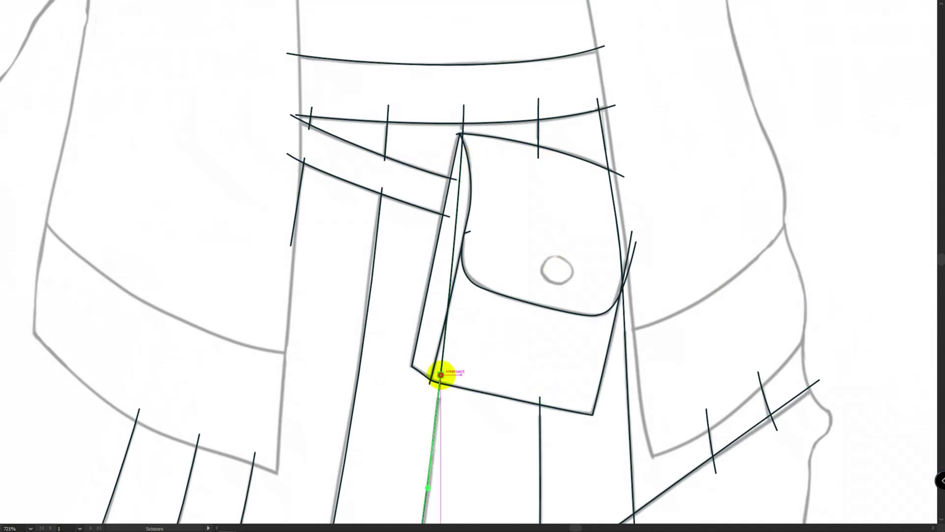
key("Delete")
Trace the outer contour of the hanging hand from the cuff over the knuckle to the fingertip
scroll(456, 245, "down", 5)
scroll(379, 321, "up", 7)
left_click_drag(374, 304, 422, 207)
key("p")
left_click_drag(504, 72, 475, 71)
left_click_drag(413, 93, 388, 114)
left_click_drag(315, 212, 315, 228)
left_click_drag(314, 310, 347, 364)
left_click_drag(373, 399, 383, 413)
left_click(432, 458)
left_click_drag(455, 434, 450, 414)
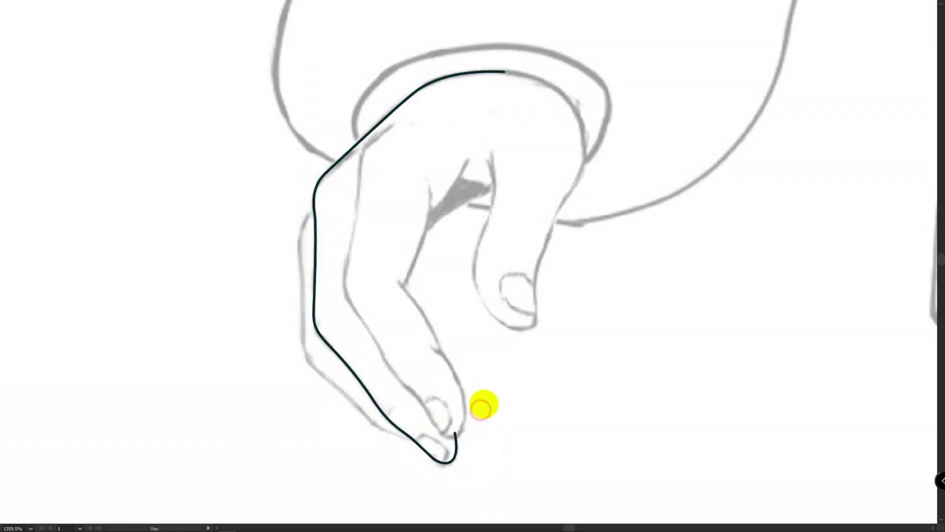
Trace the foremost finger of the hanging hand from its knuckle around the fingertip and back up to the joint
scroll(484, 402, "down", 2)
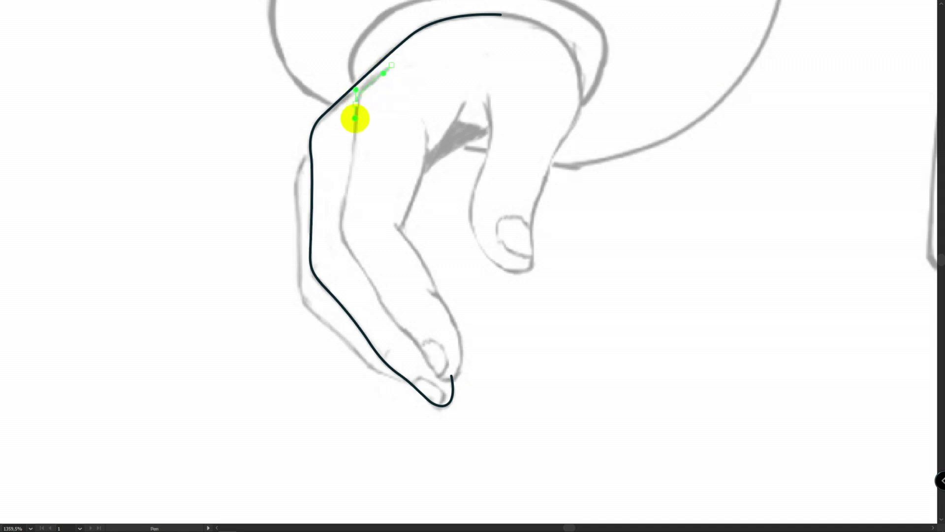
left_click(350, 175)
left_click(348, 249)
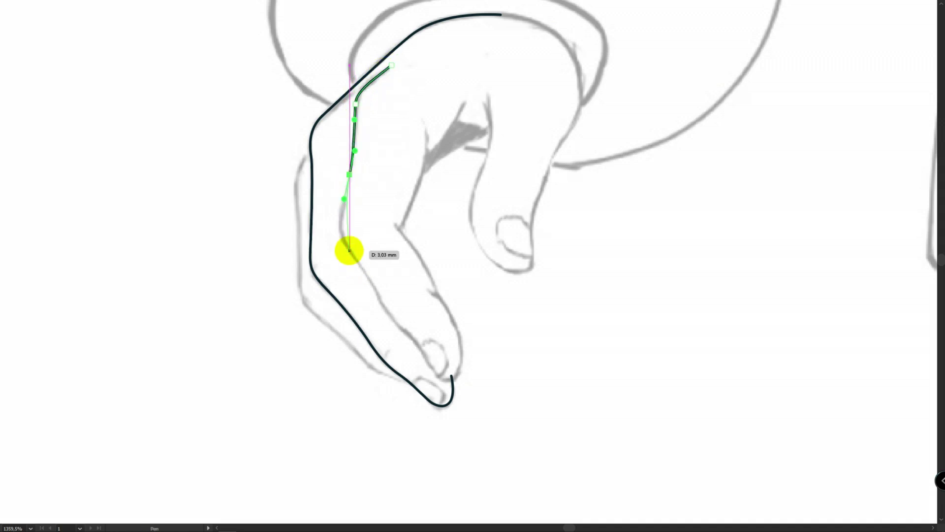
left_click(381, 299)
left_click_drag(442, 381, 442, 381)
left_click_drag(461, 348, 442, 326)
left_click(426, 288)
key("Escape")
left_click(447, 297, "ctrl")
left_click(472, 291, "ctrl")
Trace the inner edge of the foremost finger's upper part and an edge of the palm shadow beside it
left_click_drag(413, 120, 393, 289)
left_click_drag(341, 344, 338, 349)
left_click_drag(390, 174, 388, 131)
left_click(433, 464, "ctrl")
left_click_drag(380, 253, 334, 295)
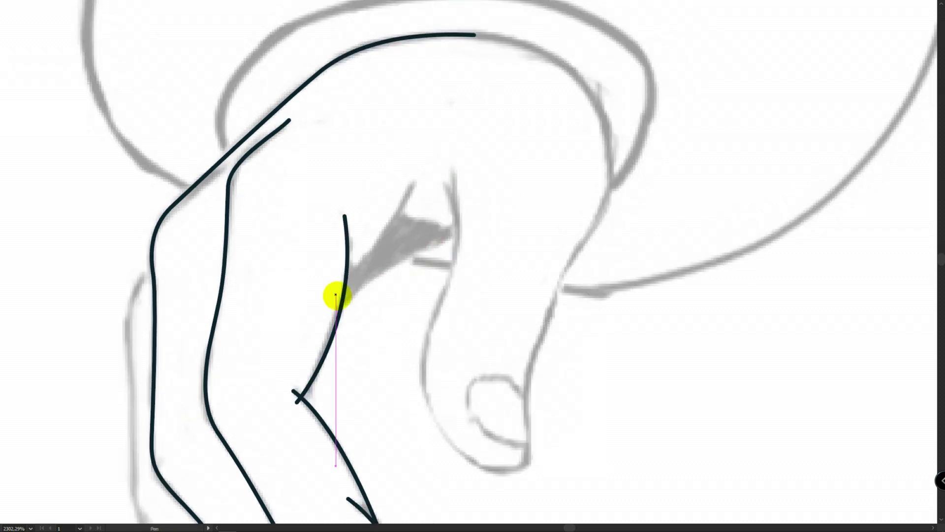
left_click_drag(430, 137, 430, 134)
left_click(462, 181, "ctrl")
mouse_move(475, 202)
left_mouse_down()
mouse_move(397, 228)
mouse_move(427, 239)
left_mouse_up()
mouse_move(469, 251)
left_mouse_down()
mouse_move(490, 187)
mouse_move(459, 235)
left_mouse_up()
key("ctrl+z")
key("ctrl+z")
Trace the thumb of the hanging hand around its tip and back up to the top of the wrist
left_click_drag(476, 111, 484, 136)
left_click_drag(476, 200, 464, 227)
left_click_drag(480, 312, 516, 346)
left_click_drag(534, 315, 534, 301)
left_click_drag(534, 261, 541, 242)
key("ctrl+z")
left_click_drag(555, 202, 558, 185)
left_click_drag(581, 156, 591, 135)
left_click_drag(500, 37, 486, 64)
scroll(485, 63, "down", 1)
key("ctrl+z")
left_click_drag(561, 175, 570, 155)
left_click_drag(482, 49, 374, 41)
Trace the remaining edges of the triangular shadow between the finger and the thumb
scroll(487, 134, "up", 1)
mouse_move(440, 175)
left_mouse_down()
mouse_move(487, 134)
mouse_move(540, 146)
left_mouse_up()
left_click(521, 134)
left_click_drag(428, 196, 409, 213)
Trace the rearmost finger showing behind the outer contour of the hanging hand
left_click_drag(318, 147, 339, 168)
left_click_drag(339, 168, 341, 168)
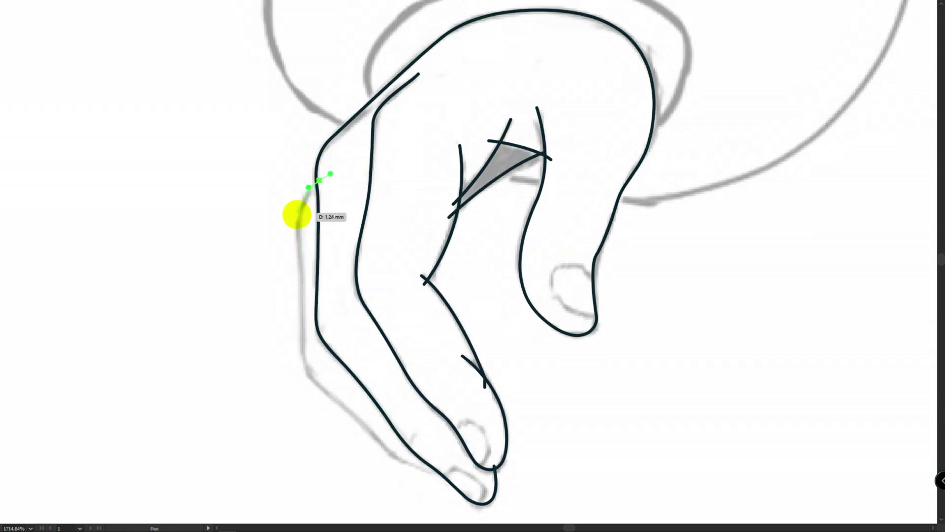
left_click_drag(298, 215, 299, 236)
left_click_drag(381, 446, 438, 350)
left_click(458, 481)
left_click(446, 436, "ctrl")
Trace the fingernails on the two fingertips and the thumb of the hanging hand
left_click_drag(443, 354, 473, 334)
left_click_drag(415, 378, 427, 365)
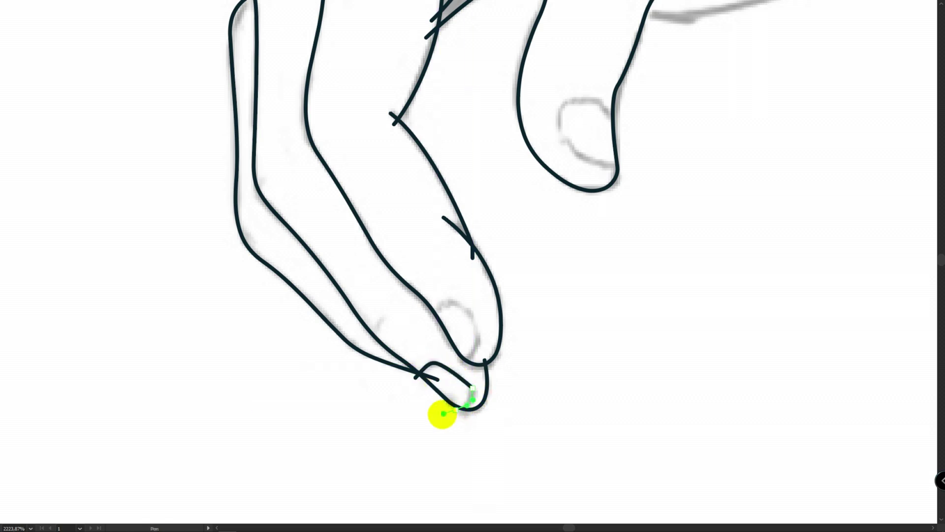
left_click(433, 316)
left_click_drag(452, 302, 473, 314)
left_click(493, 227, "ctrl")
left_click_drag(594, 100, 462, 266)
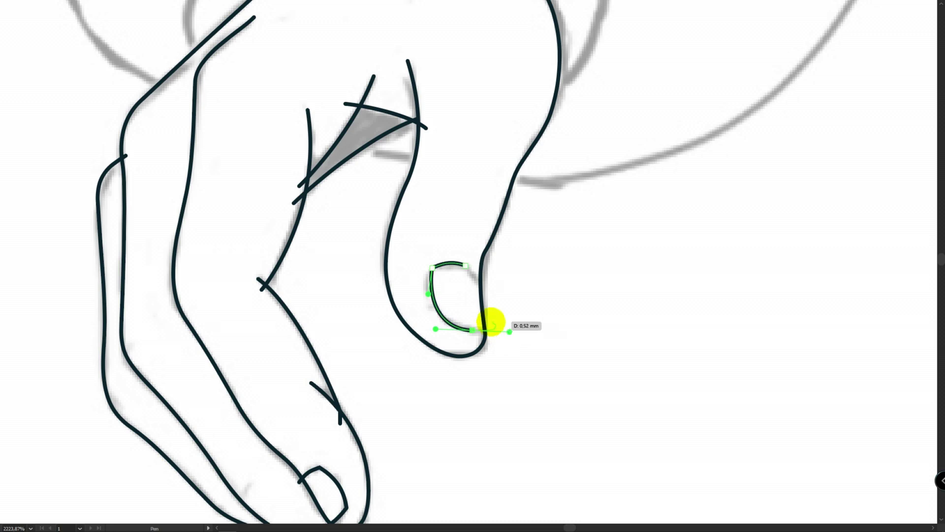
Draw an ellipse over one lens of the sunglasses, copy it onto the other lens and fit its width
scroll(488, 273, "down", 3)
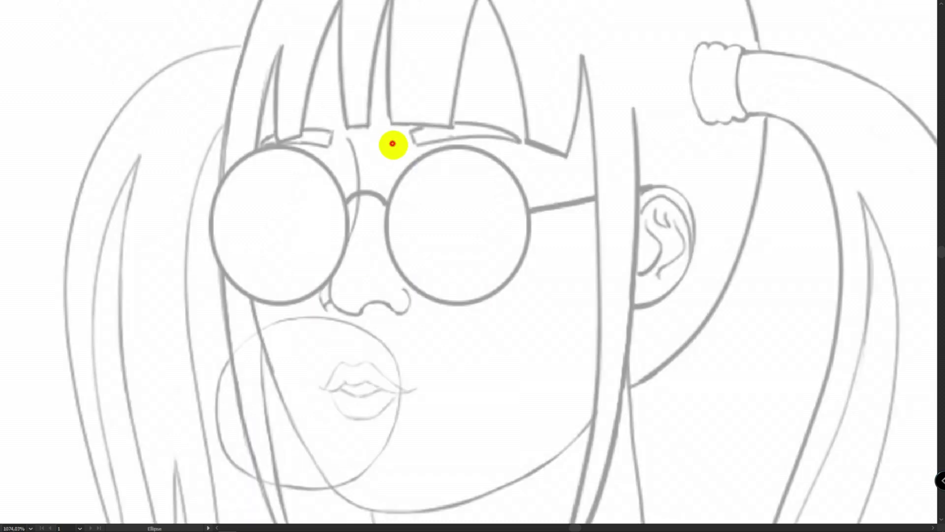
left_click_drag(392, 144, 528, 304)
left_click_drag(211, 146, 349, 303)
key("ctrl+z")
key("v")
left_click_drag(523, 197, 343, 202)
left_click_drag(208, 223, 211, 223)
left_click(376, 202)
Add an ellipse for the bubble-gum bubble and reshape its anchor points to follow the sketch
left_click_drag(354, 255, 422, 350)
left_click_drag(257, 350, 237, 352)
key("a")
left_click_drag(330, 270, 337, 267)
left_click(422, 350)
left_click_drag(422, 306, 422, 294)
left_click_drag(330, 428, 320, 436)
left_click_drag(370, 436, 379, 445)
left_click_drag(271, 426, 256, 426)
left_click(352, 300)
left_click_drag(401, 255, 373, 226)
Trace the mouth with its upper lip, corner lines, inner opening and lower lip
left_click_drag(369, 277, 437, 279)
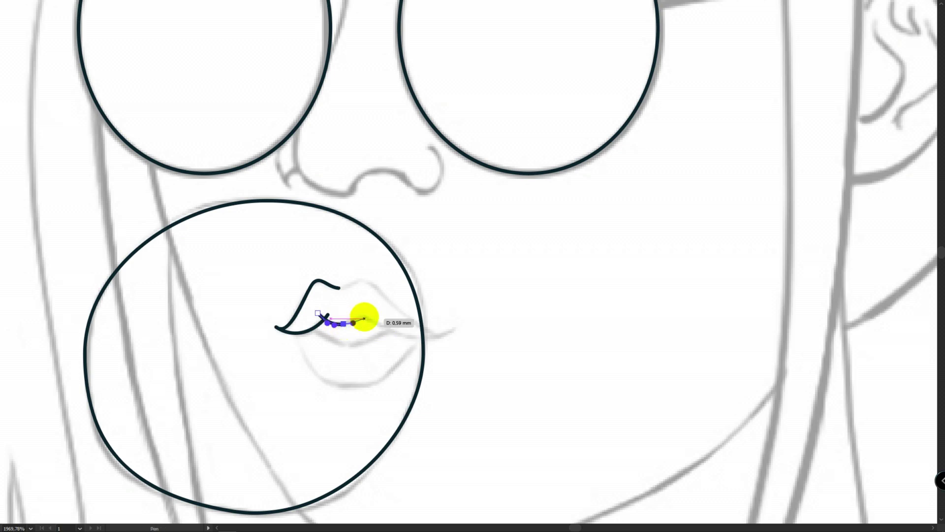
left_click_drag(364, 318, 376, 323)
left_click_drag(455, 327, 494, 300)
left_click(458, 276, "ctrl")
left_click_drag(339, 288, 384, 295)
left_click_drag(450, 337, 481, 337)
left_click(491, 294, "ctrl")
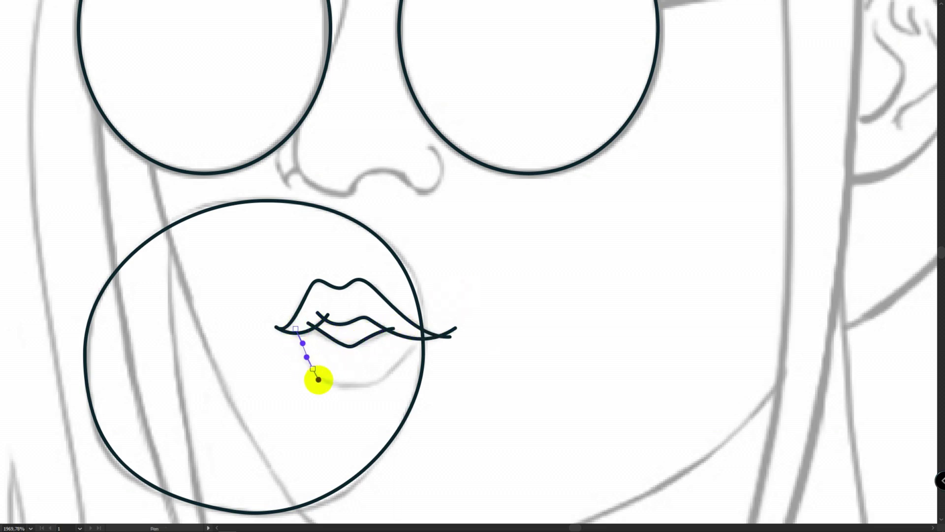
left_click_drag(393, 370, 407, 353)
left_click(419, 336)
left_click(479, 290, "ctrl")
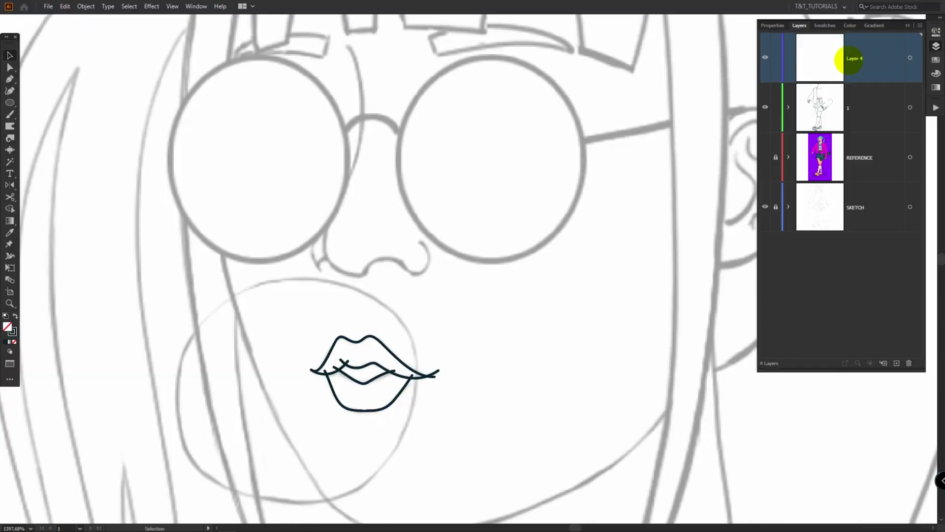
Paste the two lenses and the bubble in place on Layer 4 and check them by toggling the layer's visibility
key("ctrl+f")
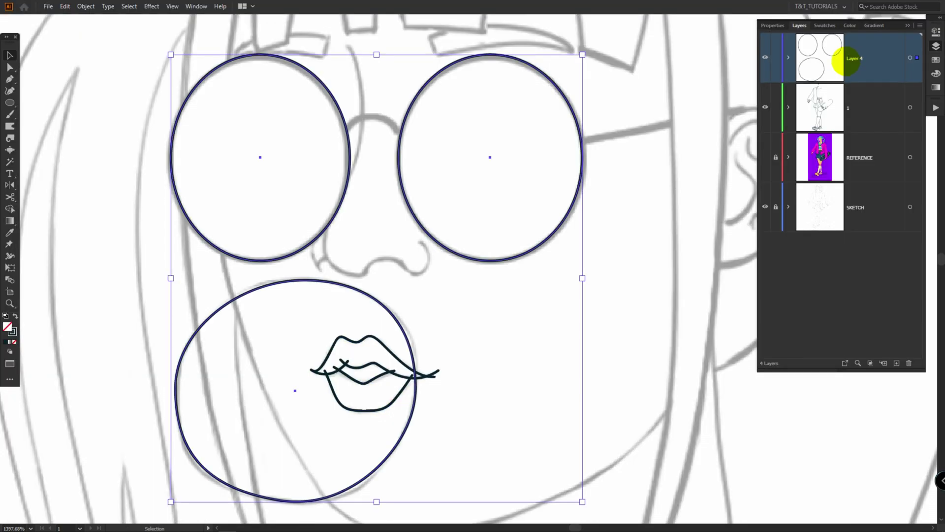
left_click(681, 153)
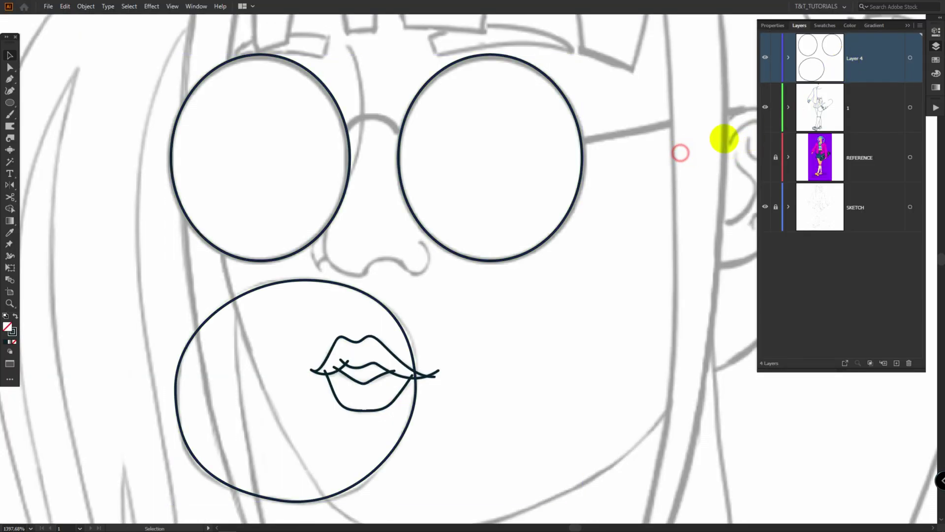
left_click(766, 56)
left_click(765, 58)
left_click(765, 58)
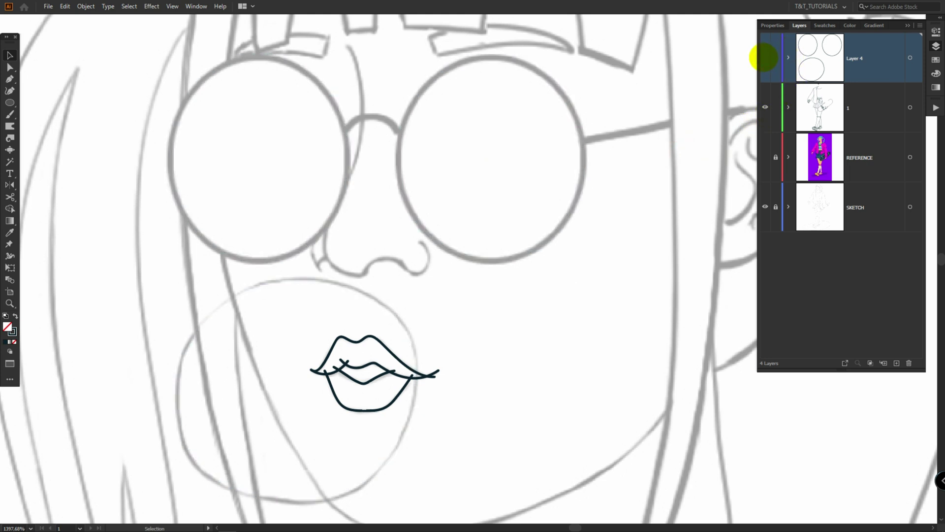
left_click(765, 57)
left_click(765, 57)
left_click(765, 57)
Select both sunglasses lenses and thicken their stroke to match the sketched frame
left_click_drag(508, 80, 310, 128)
left_click(772, 26)
left_click(850, 143)
left_click(612, 171)
Draw the curved bridge between the lenses and the straight temple arm towards the ear with the Pen tool
scroll(362, 108, "up", 2)
key("p")
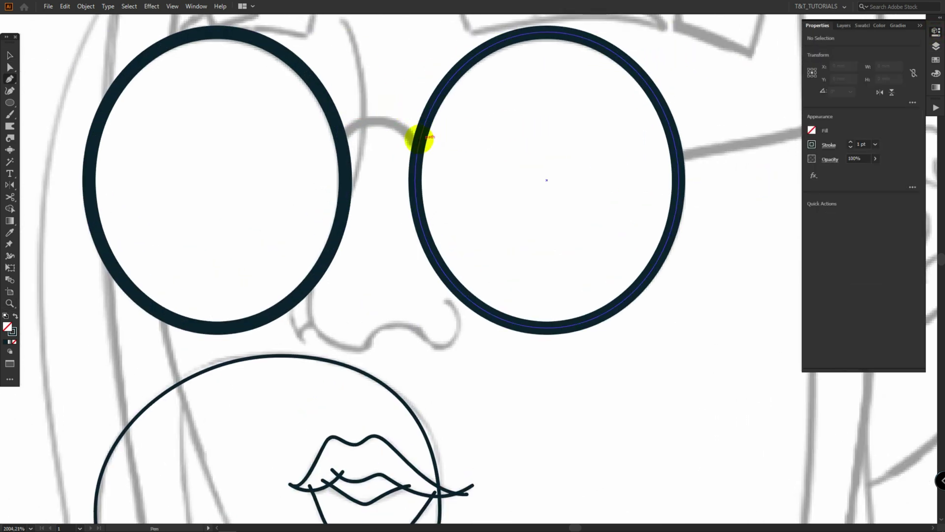
mouse_move(419, 147)
left_mouse_down()
mouse_move(407, 131)
mouse_move(349, 125)
left_mouse_up()
left_click(343, 144)
left_click(591, 151, "ctrl")
left_click_drag(590, 151, 448, 200)
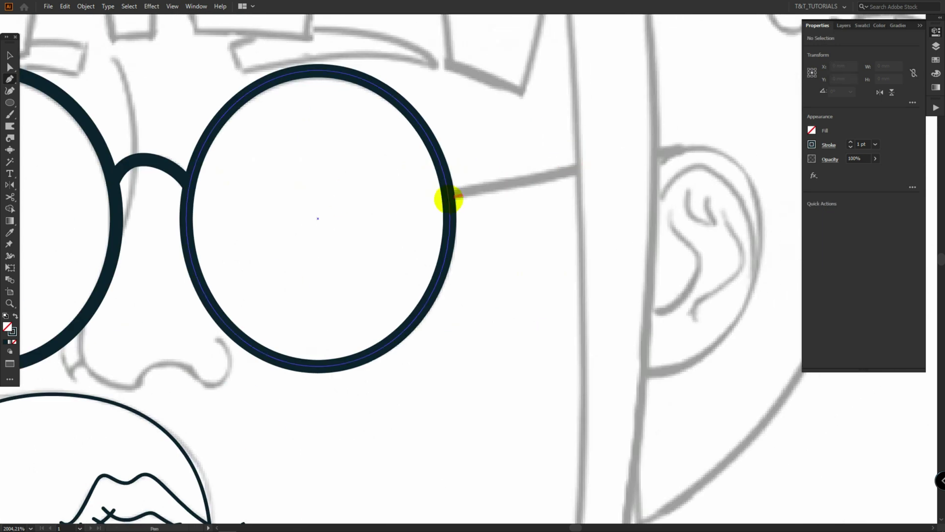
left_click(447, 201)
left_click(686, 148)
Trace the nose on layer 1 from the brow down along the bridge, around the tip and both nostrils
scroll(500, 144, "down", 2)
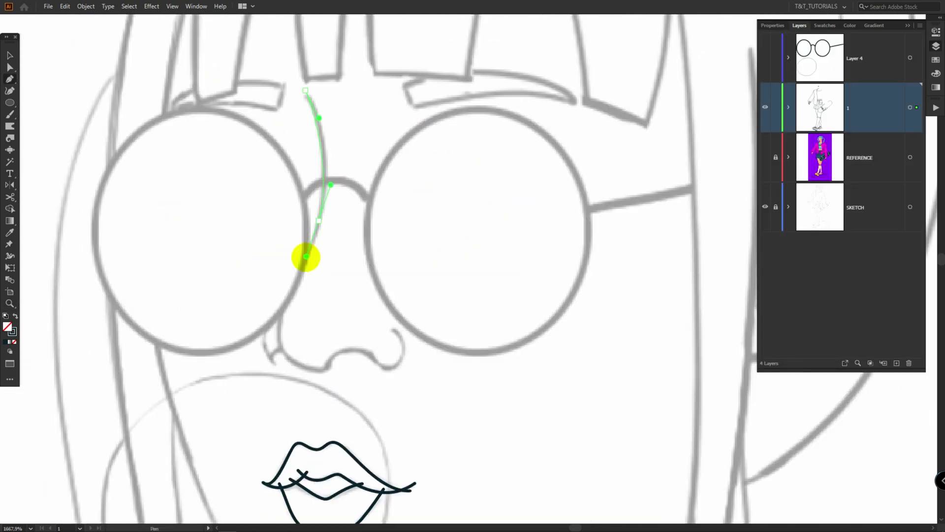
left_click_drag(306, 257, 306, 258)
left_click_drag(284, 347, 296, 371)
left_click_drag(326, 370, 334, 367)
left_click_drag(343, 351, 407, 344)
left_click(391, 330)
left_click_drag(261, 359, 282, 359)
left_click_drag(298, 294, 280, 303)
mouse_move(266, 340)
left_mouse_down()
mouse_move(271, 365)
mouse_move(281, 350)
left_mouse_up()
Trace the eyebrow above the left lens as a closed shape
left_click(405, 245)
left_click_drag(414, 211, 415, 205)
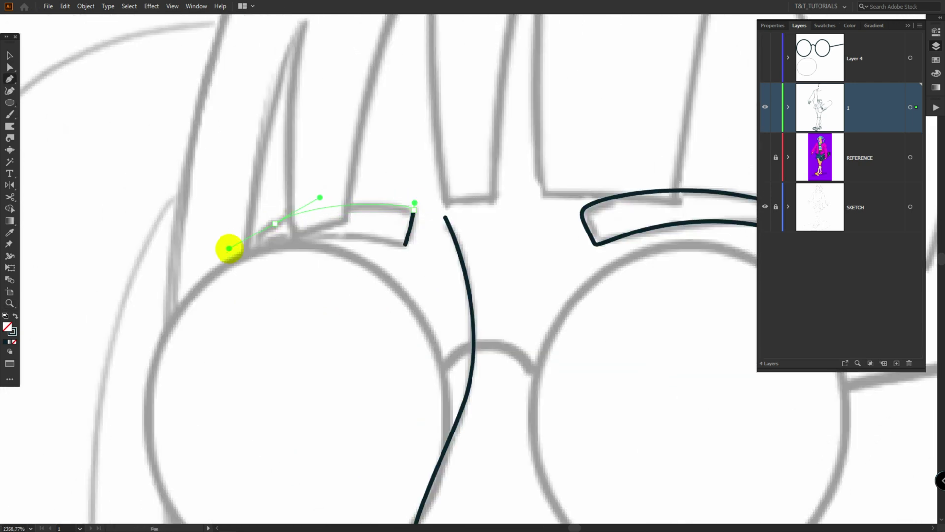
left_click_drag(274, 243, 301, 237)
left_click(405, 245)
Trace the jagged lower edge of the hair fringe across the forehead
left_click_drag(187, 361, 157, 361)
left_click_drag(251, 173, 247, 201)
left_click_drag(247, 289, 251, 304)
left_click(273, 283)
left_click_drag(322, 121, 358, 81)
left_click(331, 274)
left_click(354, 275)
left_click(412, 59)
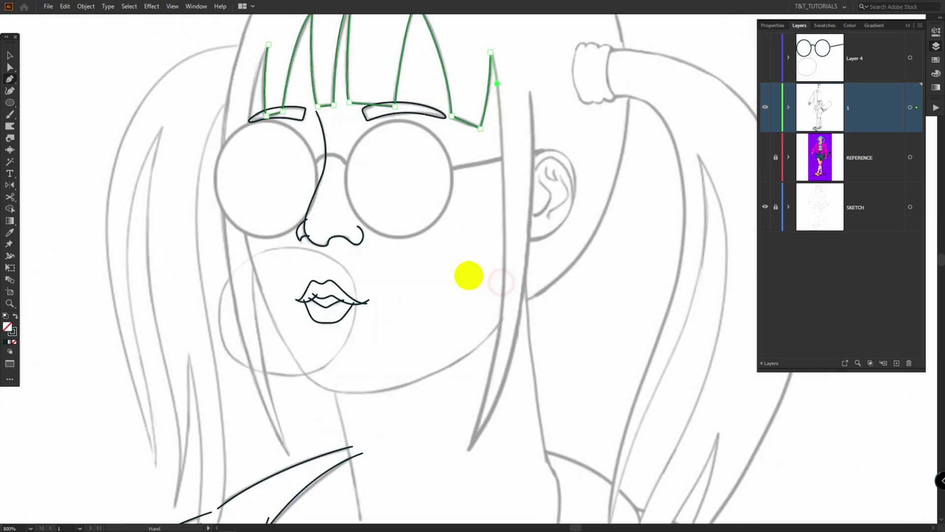
Continue the hair outline down the long side strand to its tip and back up beside the ear
left_click_drag(468, 447, 490, 420)
left_click_drag(531, 94, 535, 312)
key("Escape")
Trace the ear on layer 1 with its outer rim and the curved folds inside it
scroll(535, 140, "up", 4)
left_click_drag(520, 189, 602, 166)
left_click_drag(616, 259, 601, 313)
left_click_drag(515, 348, 481, 337)
left_click(519, 217, "ctrl")
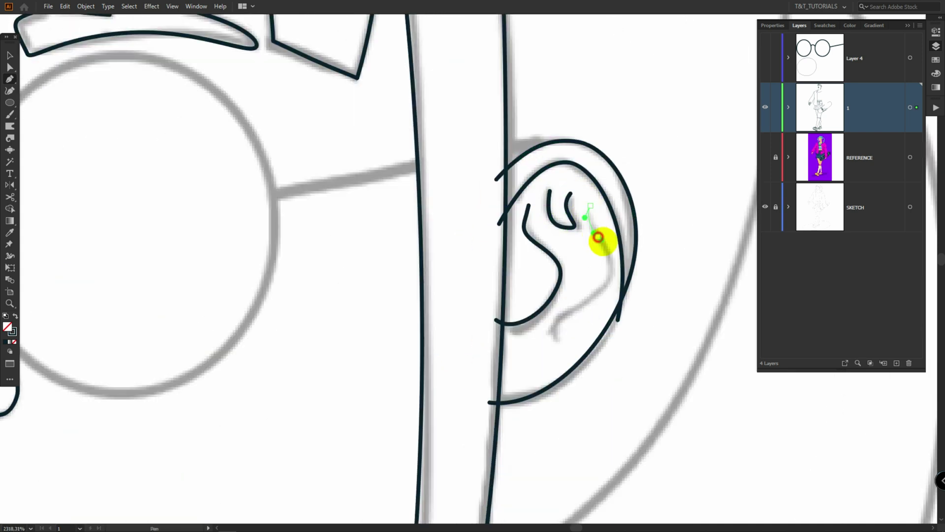
left_click_drag(595, 294, 568, 315)
left_click_drag(556, 338, 560, 348)
left_click(566, 352, "ctrl")
scroll(566, 249, "down", 4)
Trace the face contour from the cheek down around the chin and up along the jaw to the side hair strand
left_click_drag(521, 230, 706, 129)
left_click(310, 195)
left_click_drag(369, 357, 396, 406)
left_click_drag(447, 438, 484, 443)
left_click_drag(682, 330, 700, 292)
left_click_drag(663, 369, 621, 411)
left_click_drag(512, 433, 509, 234)
Trace the sides of the neck and the collar curves around it
left_click_drag(440, 228, 446, 258)
left_click_drag(476, 420, 480, 446)
left_click(509, 420, "ctrl")
left_click_drag(485, 114, 489, 160)
mouse_move(519, 408)
left_mouse_down()
mouse_move(489, 297)
mouse_move(534, 130)
left_mouse_up()
left_click(551, 383, "ctrl")
left_click_drag(537, 123, 546, 136)
left_click_drag(486, 424, 468, 451)
left_click_drag(503, 395, 597, 205)
left_click_drag(617, 256, 610, 318)
left_click_drag(383, 452, 332, 468)
left_click_drag(436, 437, 433, 441)
Trace the scrunchie behind the ear, with its wavy edges and curved sides
scroll(432, 295, "up", 3)
left_click_drag(337, 162, 328, 185)
left_click_drag(348, 284, 385, 329)
left_click_drag(399, 168, 391, 187)
left_click_drag(406, 280, 438, 322)
left_click(438, 321, "ctrl")
scroll(372, 159, "up", 4)
left_click_drag(331, 205, 338, 175)
mouse_move(372, 192)
left_mouse_down()
mouse_move(375, 212)
mouse_move(387, 176)
left_mouse_up()
Trace the ponytail hanging from the scrunchie, including its outer curve, pointed tips and inner strands
left_click_drag(522, 107, 630, 259)
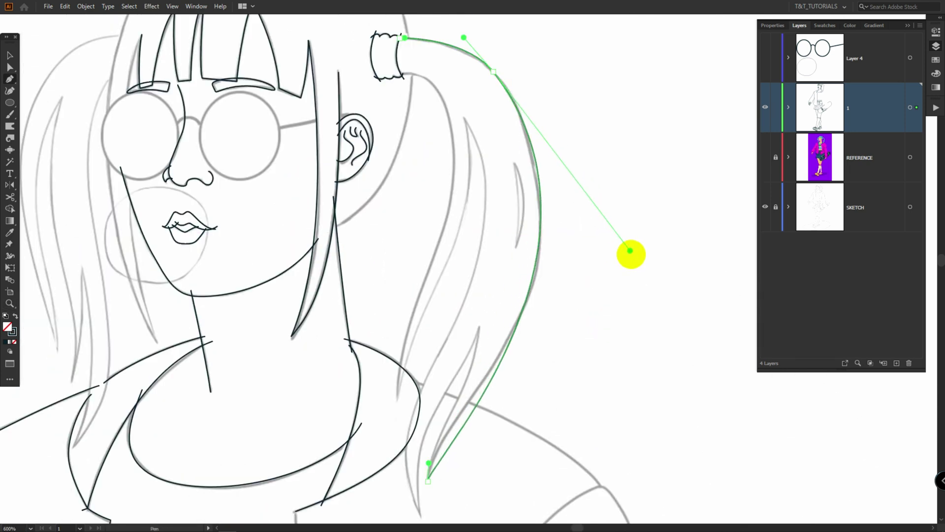
left_click_drag(428, 463, 437, 417)
left_click(427, 481)
left_click_drag(454, 102, 401, 72)
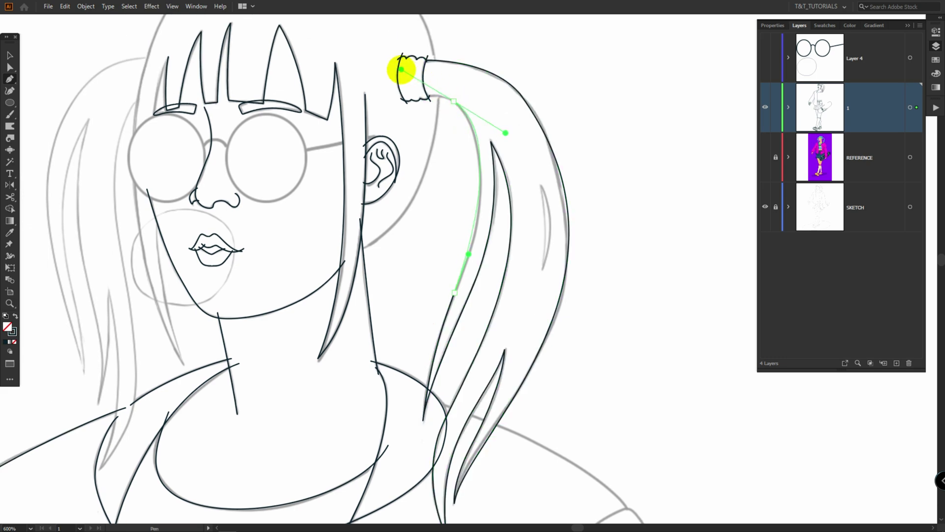
scroll(434, 73, "up", 8)
left_click_drag(529, 200, 410, 186)
left_click_drag(660, 338, 754, 147)
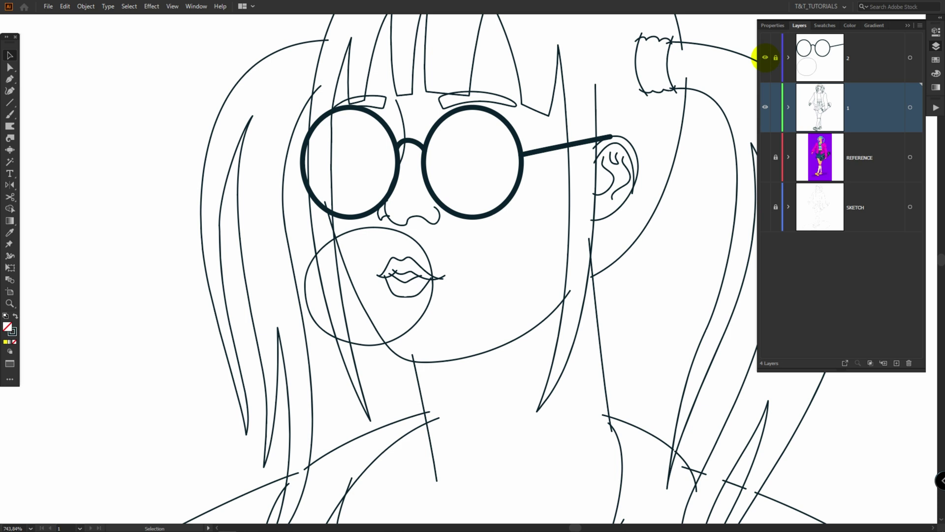
Hide layer 2 and apply the Pathfinder Outline operation to all paths on layer 1
left_click(766, 58)
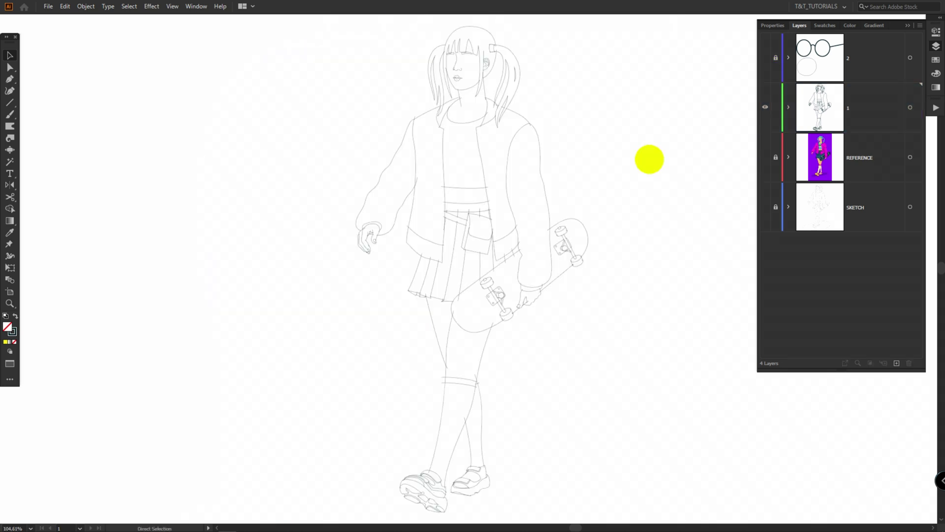
key("ctrl+a")
key("v")
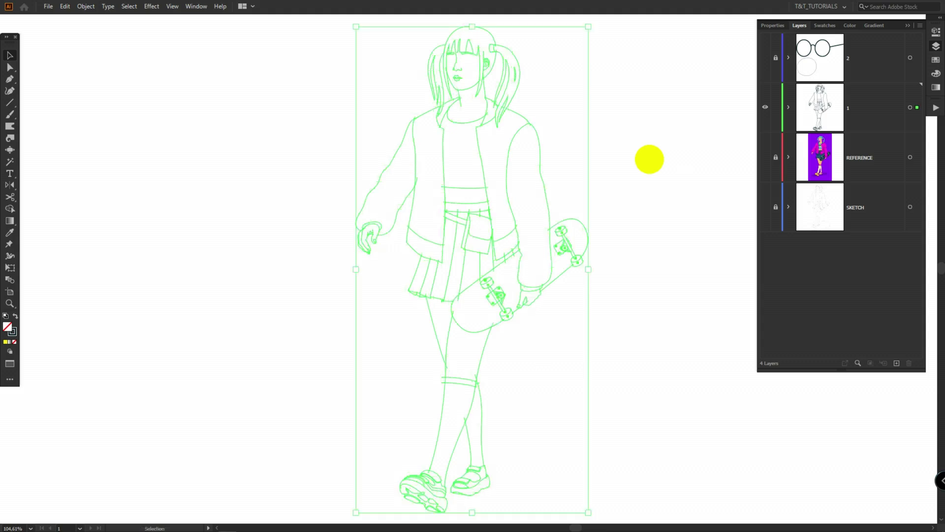
left_click(937, 31)
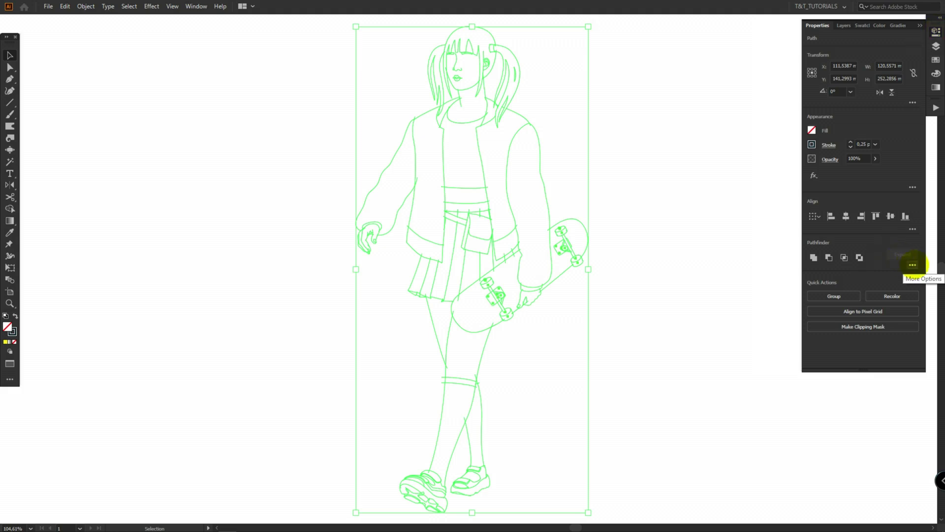
left_click(913, 265)
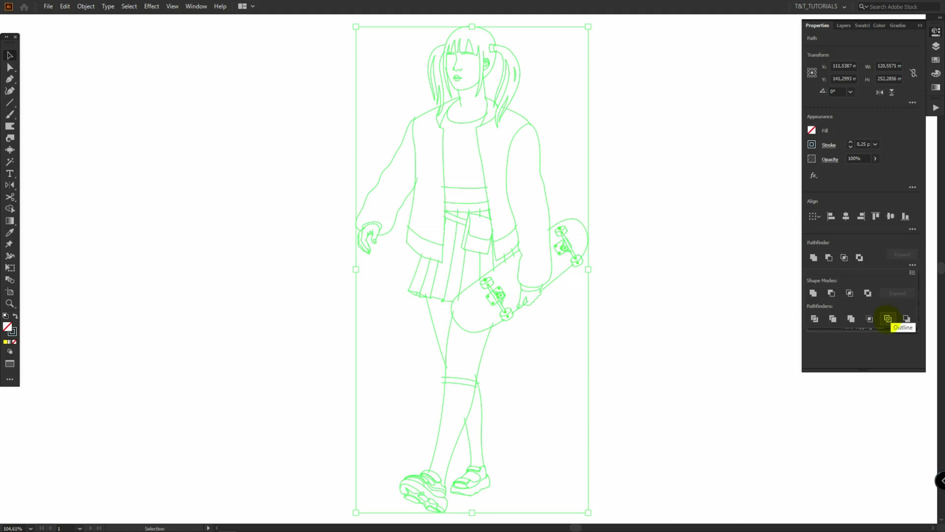
left_click(887, 319)
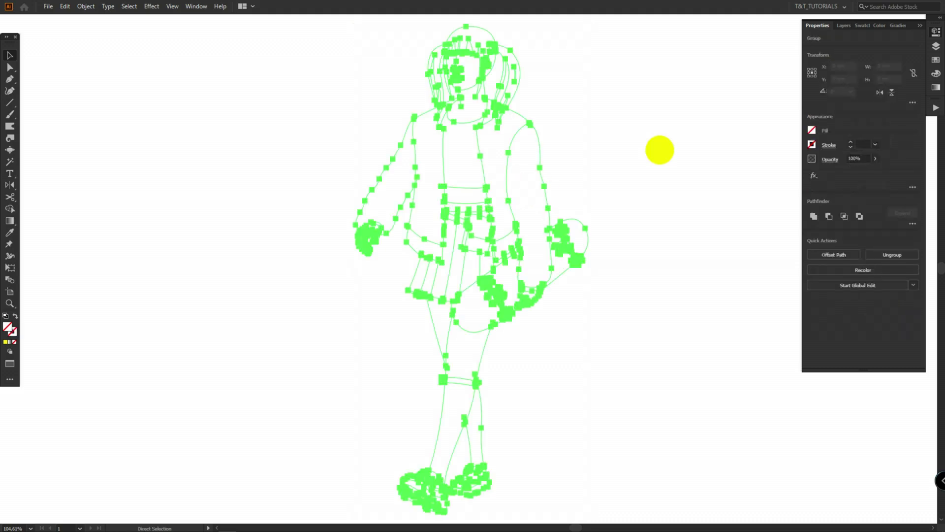
Set the stroke weight of the outlined paths to 0.25 pt and deselect them
left_click(875, 144)
left_click(893, 153)
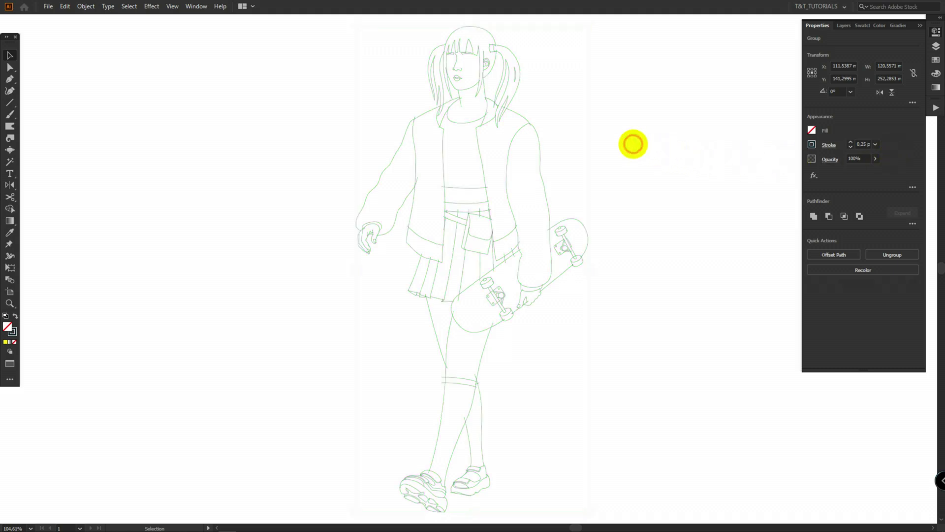
left_click(633, 143)
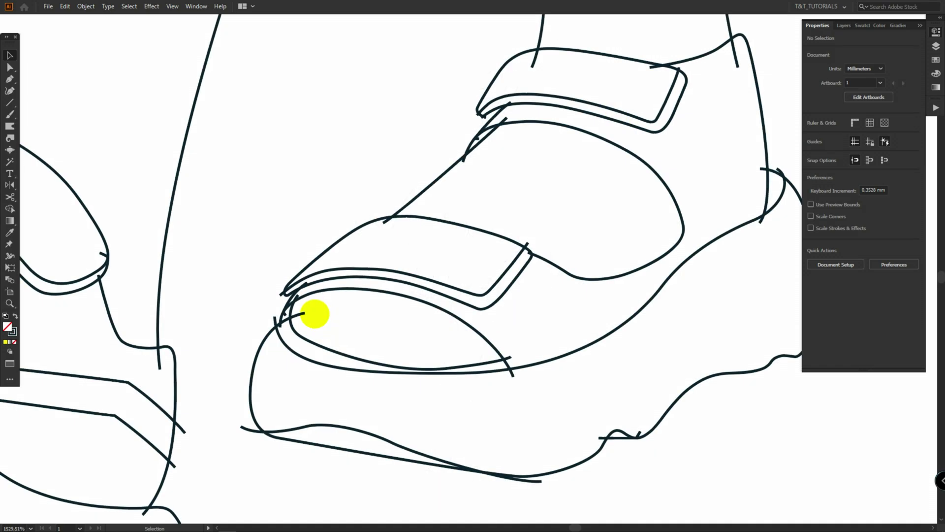
Lasso and delete the overhanging line ends around the toe and strap of the rear shoe
left_click_drag(269, 307, 333, 307)
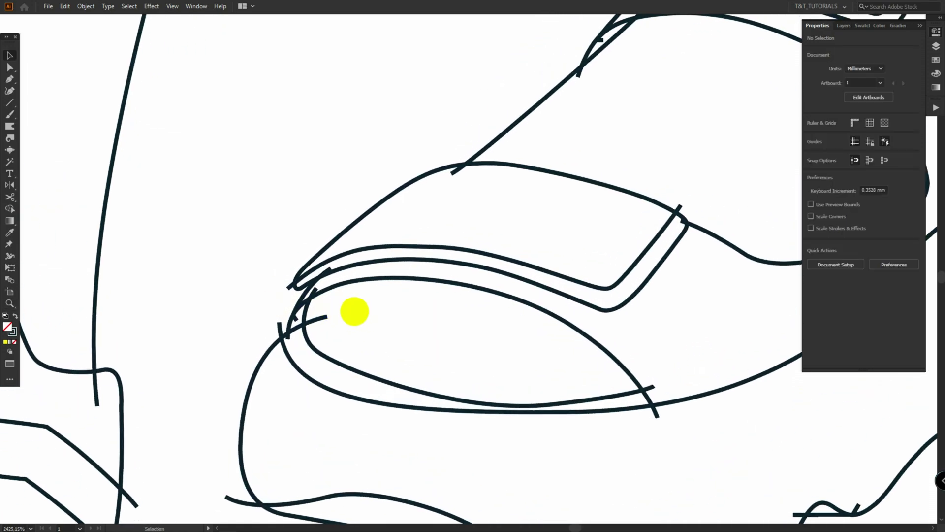
key("q")
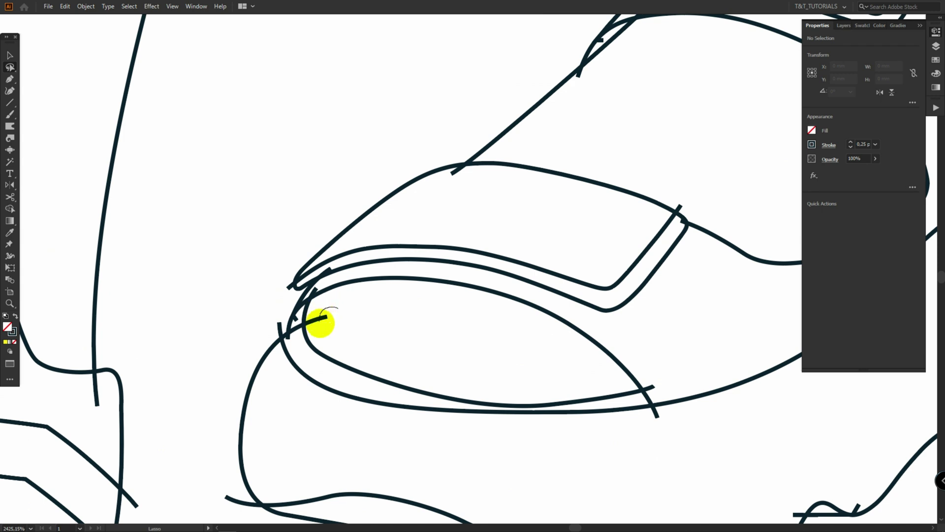
left_click_drag(336, 335, 358, 327)
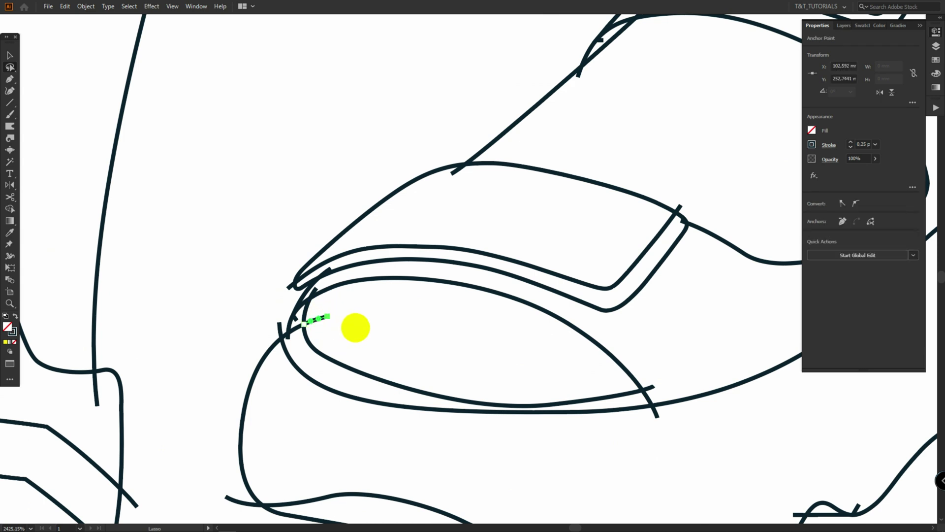
key("Delete")
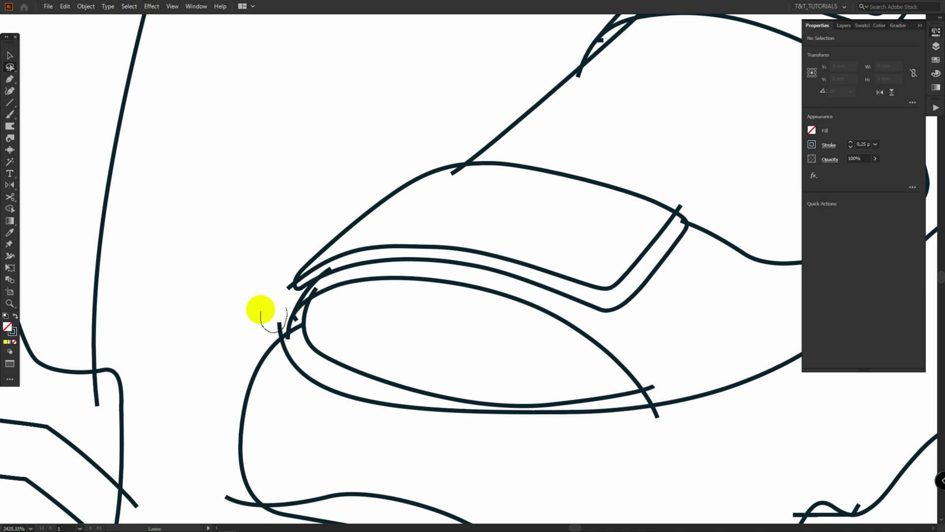
left_click_drag(260, 309, 549, 144)
key("Delete")
mouse_move(539, 298)
left_mouse_down()
mouse_move(504, 228)
mouse_move(468, 298)
mouse_move(509, 234)
left_mouse_up()
key("Delete")
left_click_drag(253, 430, 429, 256)
mouse_move(278, 192)
left_mouse_down()
mouse_move(403, 243)
mouse_move(459, 316)
mouse_move(465, 341)
mouse_move(471, 245)
left_mouse_up()
key("Delete")
Delete the overhanging line ends along the sole and treads of the front shoe
left_click_drag(114, 286, 262, 232)
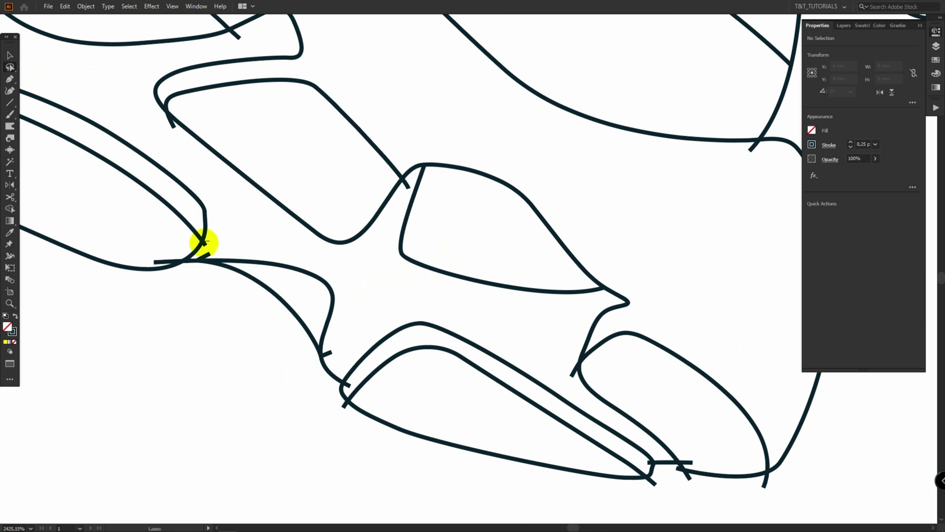
mouse_move(204, 244)
left_mouse_down()
mouse_move(228, 245)
mouse_move(646, 506)
left_mouse_up()
key("Delete")
mouse_move(234, 357)
left_mouse_down()
mouse_move(251, 380)
mouse_move(225, 379)
left_mouse_up()
key("Delete")
key("v")
left_click_drag(270, 156, 295, 173)
key("Delete")
left_click_drag(170, 184, 193, 163)
key("Delete")
left_click_drag(238, 304, 248, 316)
key("Delete")
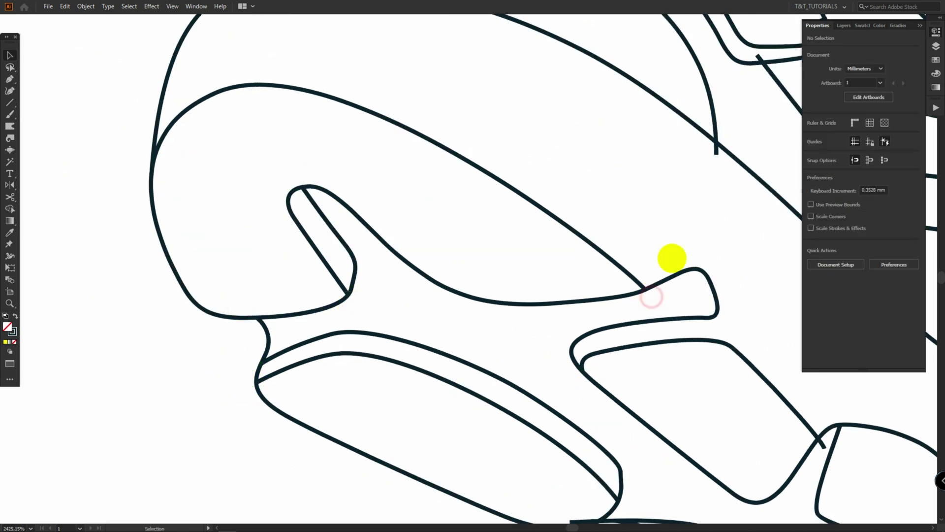
Delete the stray line ends around the upper and straps of the front shoe
left_click_drag(672, 257, 392, 423)
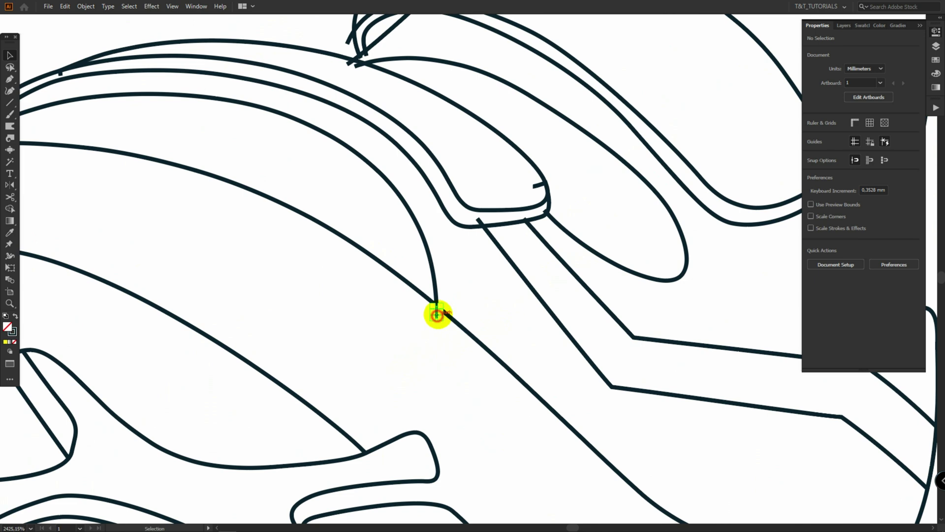
key("Delete")
left_click(360, 64)
key("Delete")
left_click(366, 54)
key("Delete")
left_click_drag(376, 54, 378, 224)
left_click_drag(378, 222, 552, 210)
left_click(330, 246)
scroll(305, 232, "down", 5)
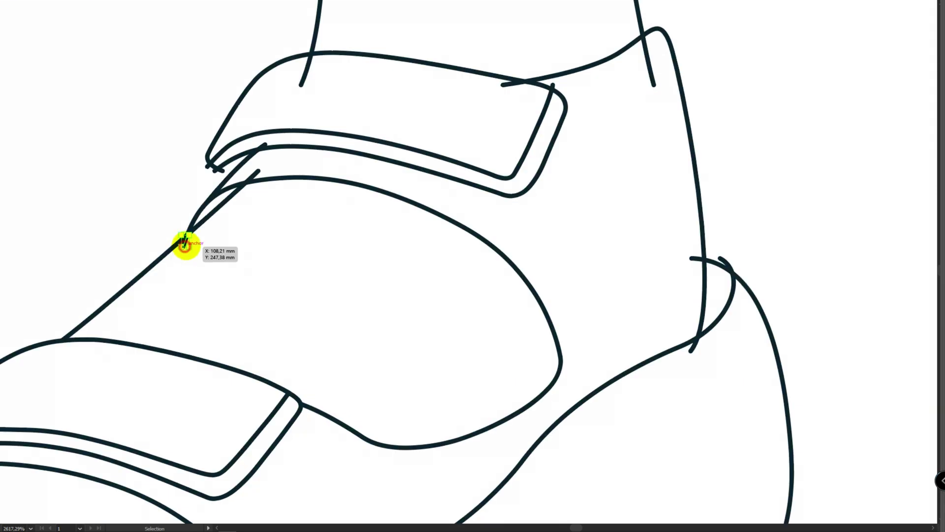
Remove the overhanging line ends at the rear shoe's instep, the sock top and the nearby skateboard wheel
left_click_drag(185, 245, 214, 169)
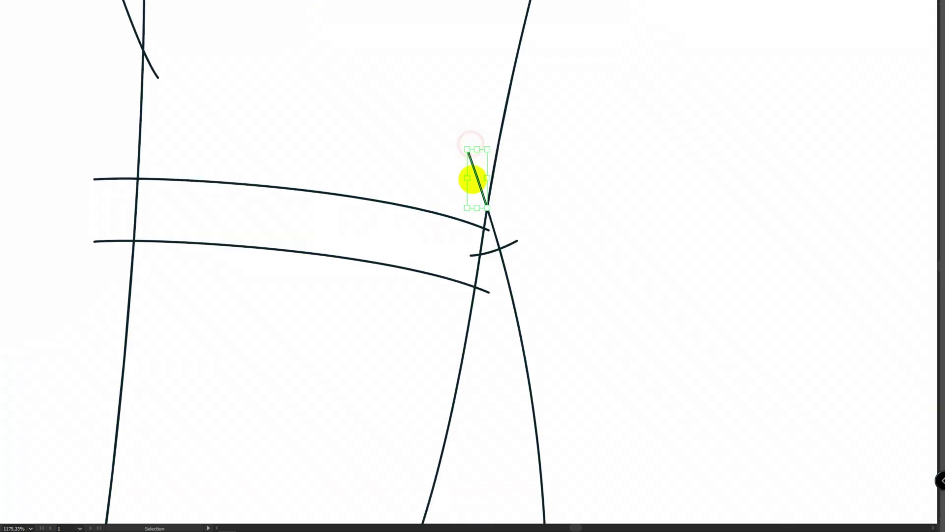
left_click_drag(472, 179, 486, 285)
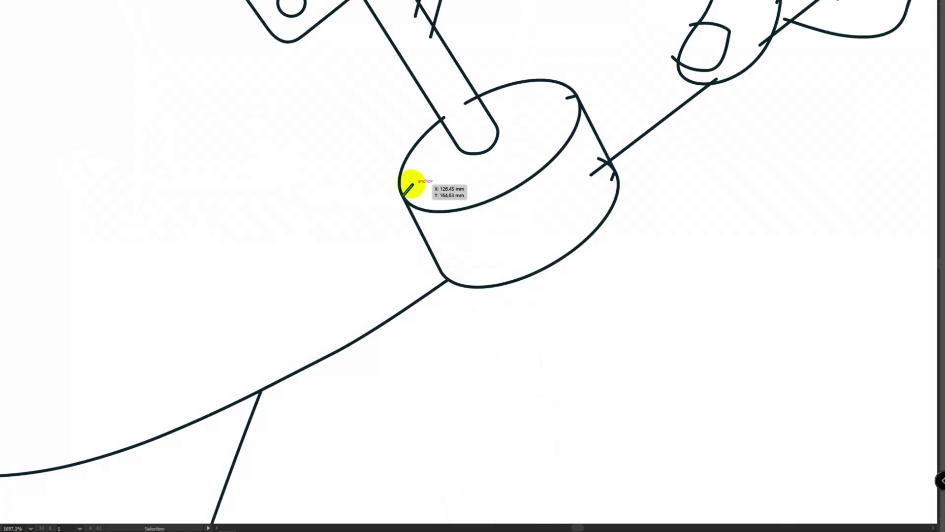
left_click_drag(409, 186, 566, 96)
Delete the overhanging line ends around the skateboard truck's axle, baseplate and round bushing
scroll(587, 165, "up", 3)
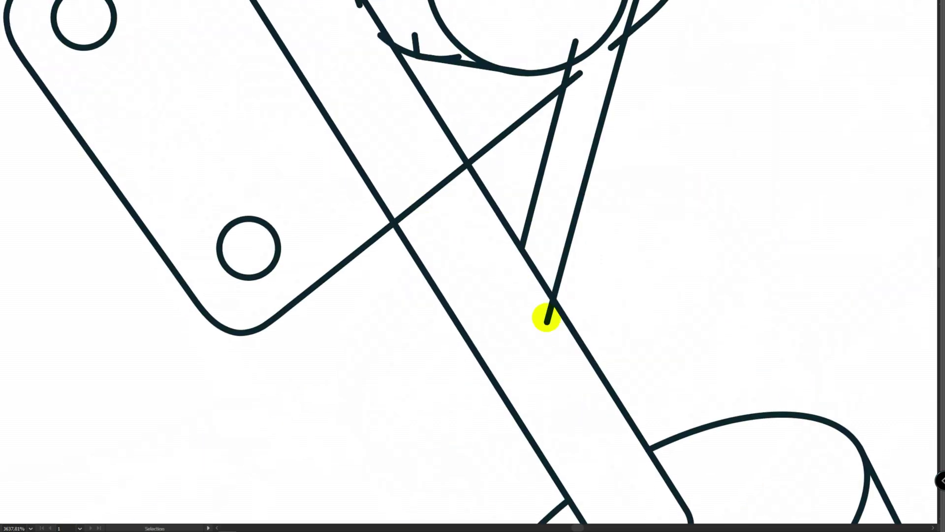
left_click(439, 190)
key("Delete")
scroll(394, 211, "up", 3)
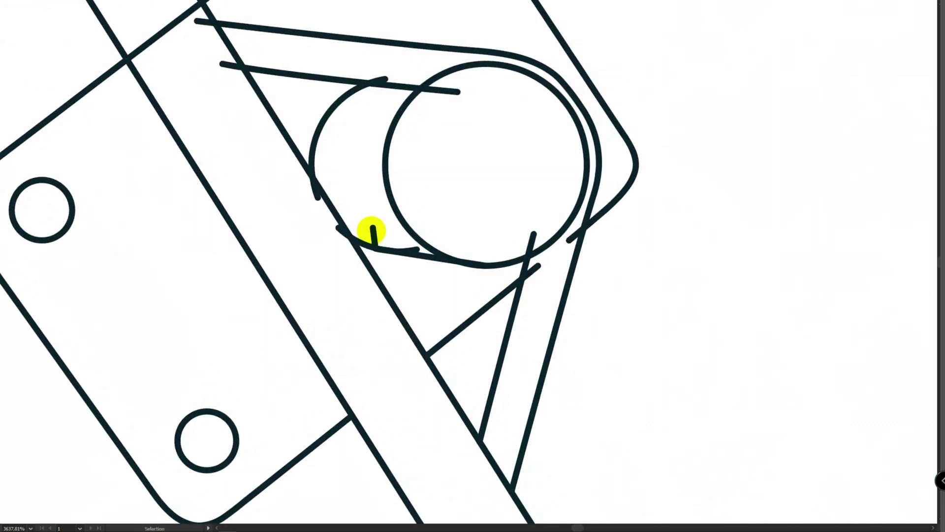
left_click(373, 235)
key("Delete")
left_click(340, 230)
key("Delete")
left_click(317, 194)
key("Delete")
left_click(414, 251)
key("Delete")
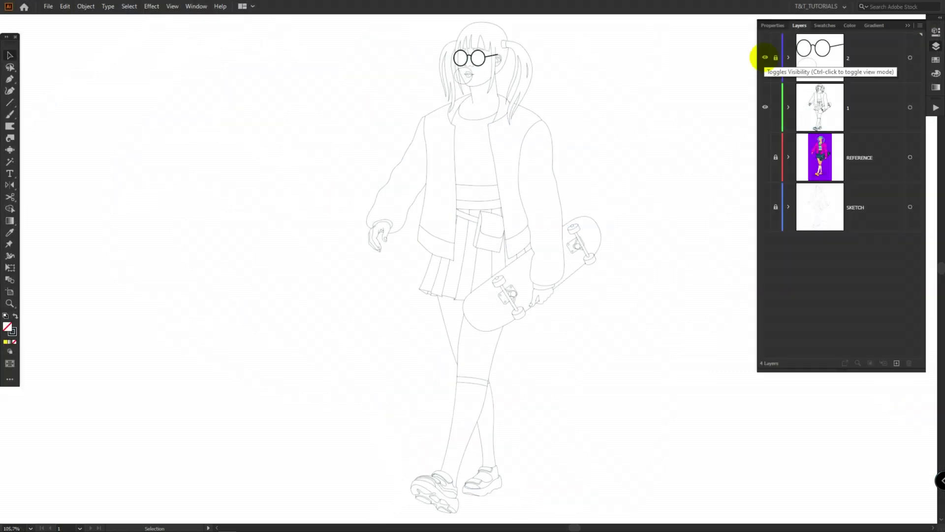
With layer 2 hidden, place a purple rectangle with a black stroke behind the whole figure on layer 1
left_click(765, 57)
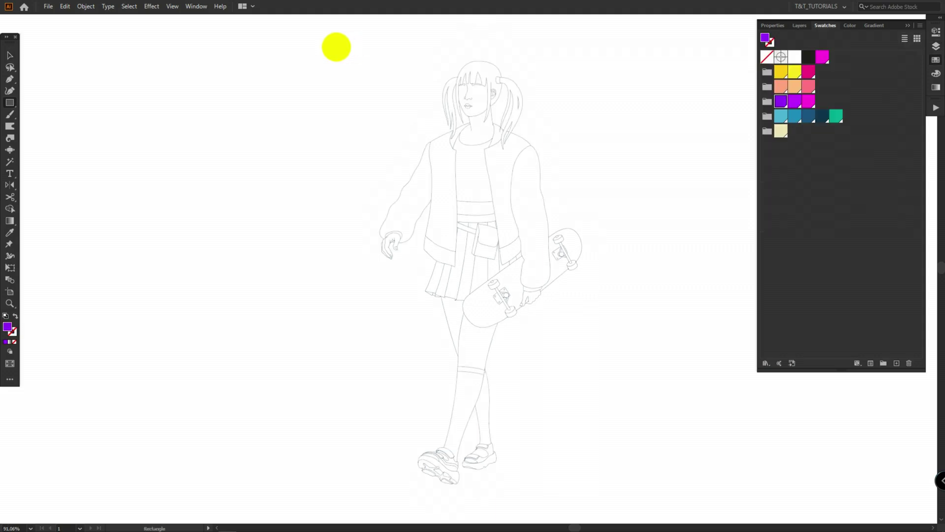
left_click_drag(336, 47, 618, 460)
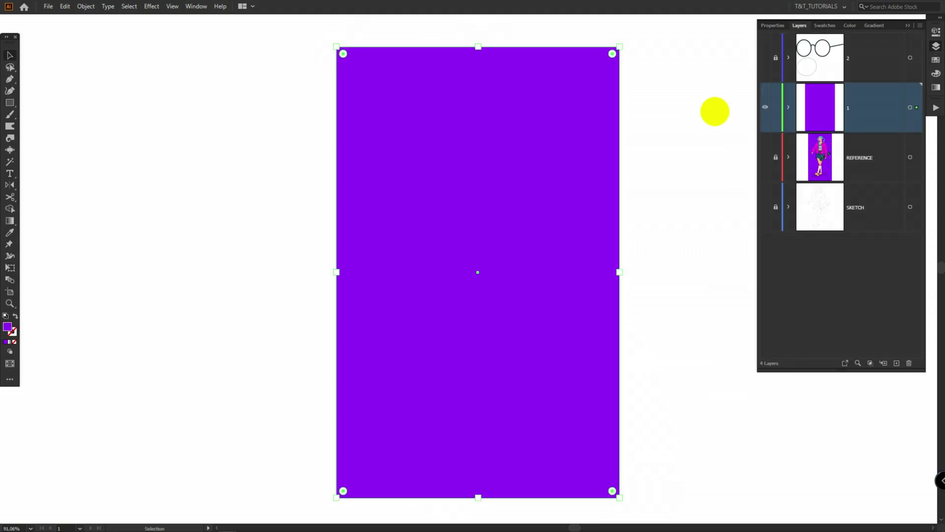
key("ctrl")
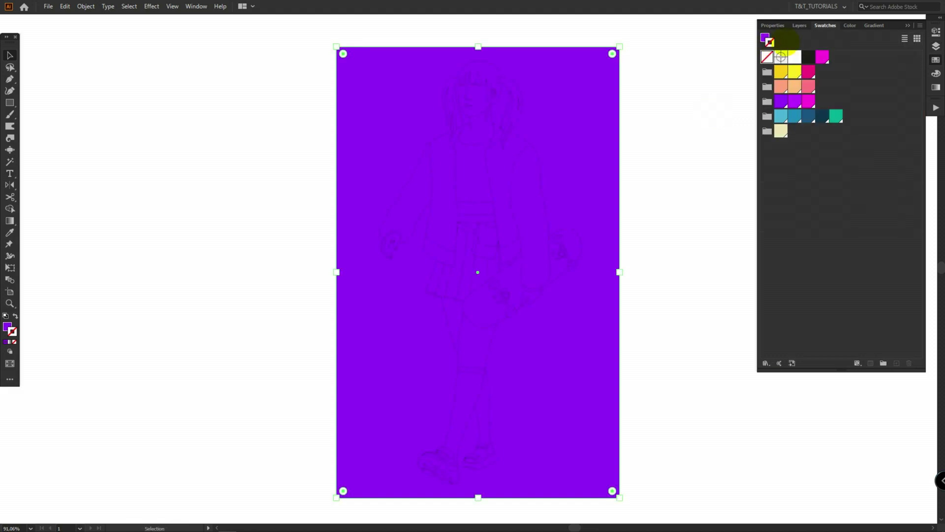
left_click(808, 55)
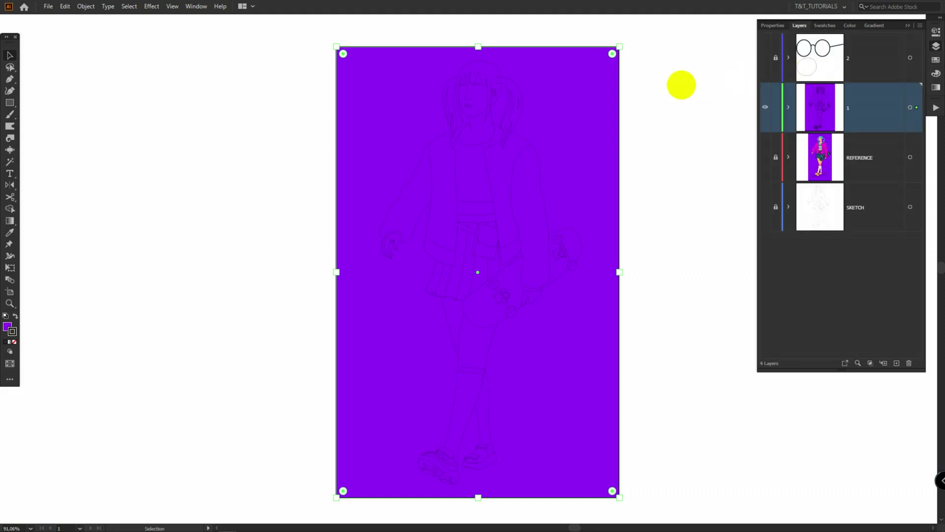
Divide the purple rectangle by all the figure's lines using the Pathfinder Divide operation
key("ctrl+a")
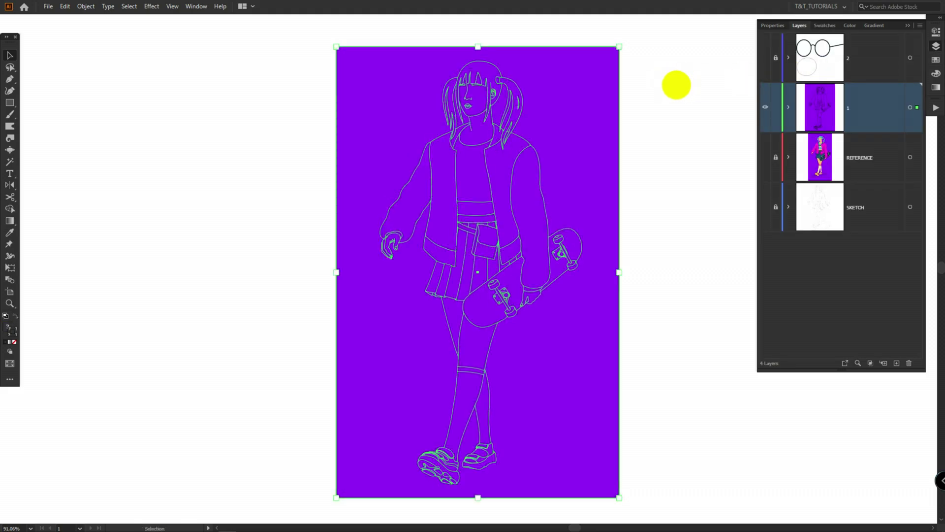
left_click(936, 31)
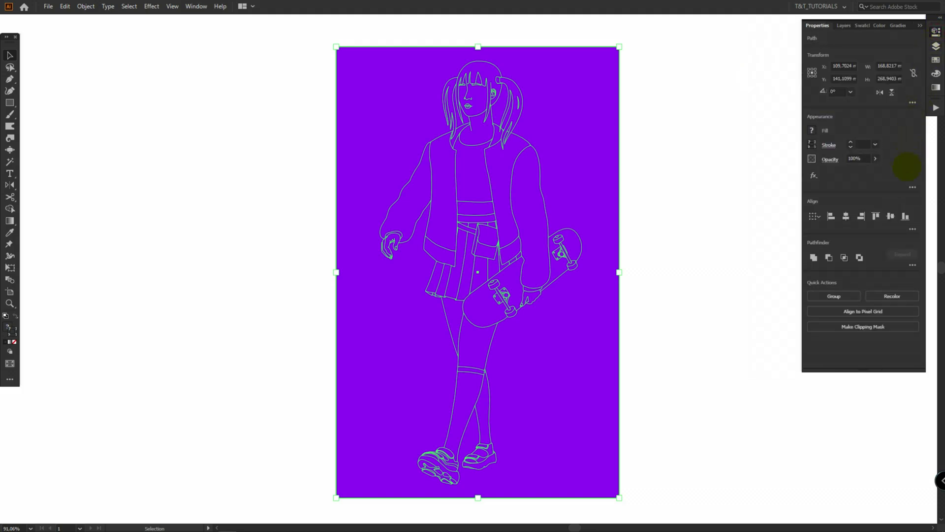
left_click(913, 265)
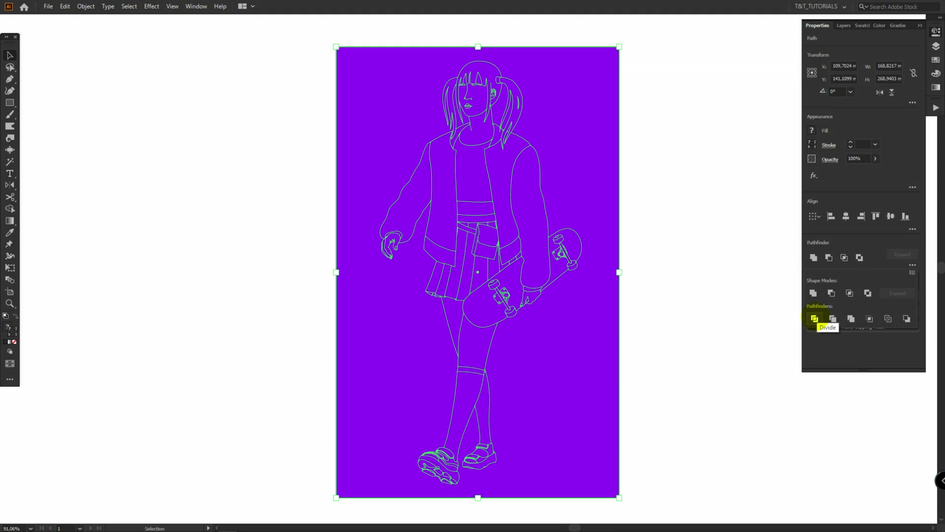
left_click(815, 319)
left_click(663, 104)
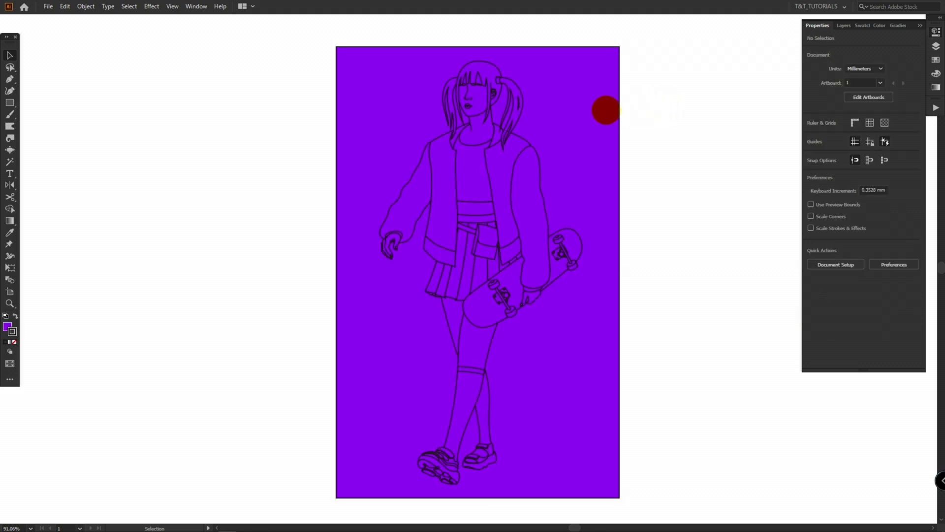
Ungroup the divided artwork and delete the background piece surrounding the figure
key("ctrl+a")
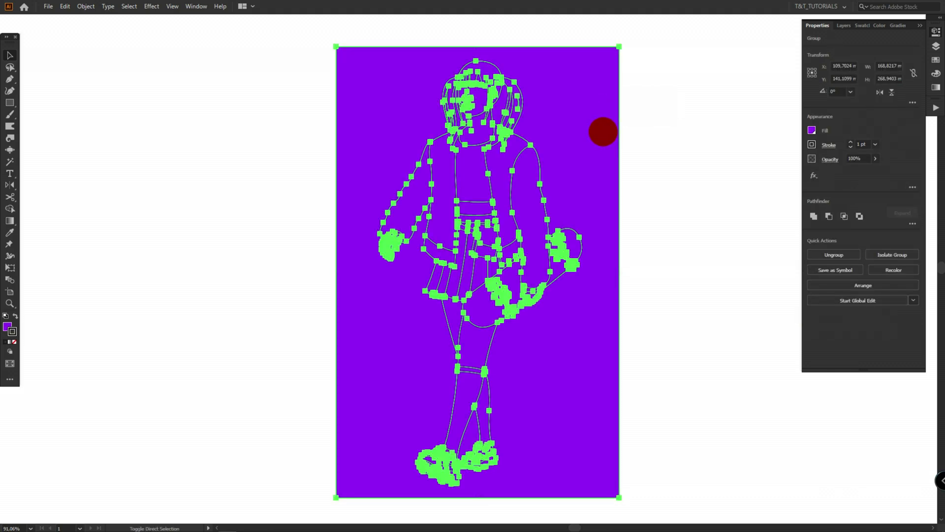
left_click(604, 131, "ctrl")
key("Delete")
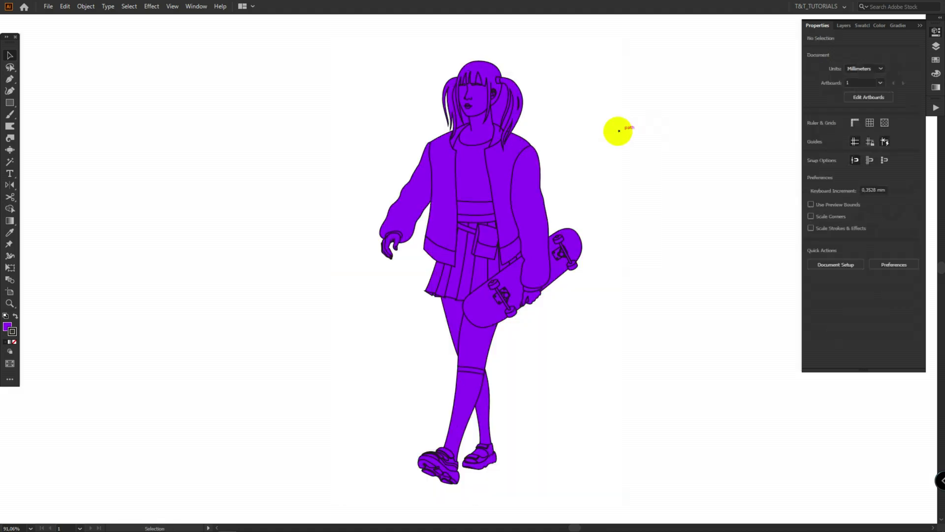
Reduce the stroke weight of all the figure's pieces to 0.75 pt
key("z")
left_click(851, 148)
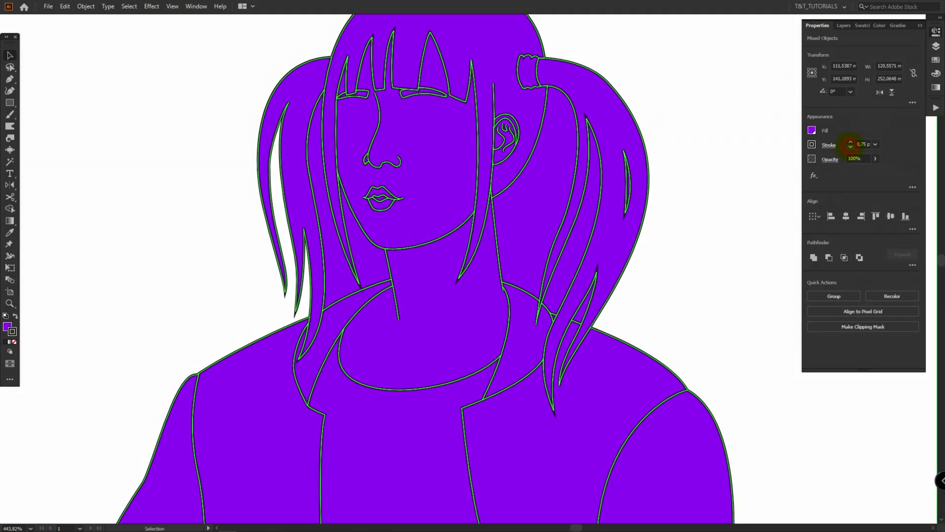
Delete the leftover purple background pieces enclosed between the figure's hair strands, face and neck
left_click(851, 147)
left_click(722, 156)
key("Delete")
left_click(332, 276)
key("Delete")
left_click(580, 237)
key("Delete")
left_click(582, 308)
key("Delete")
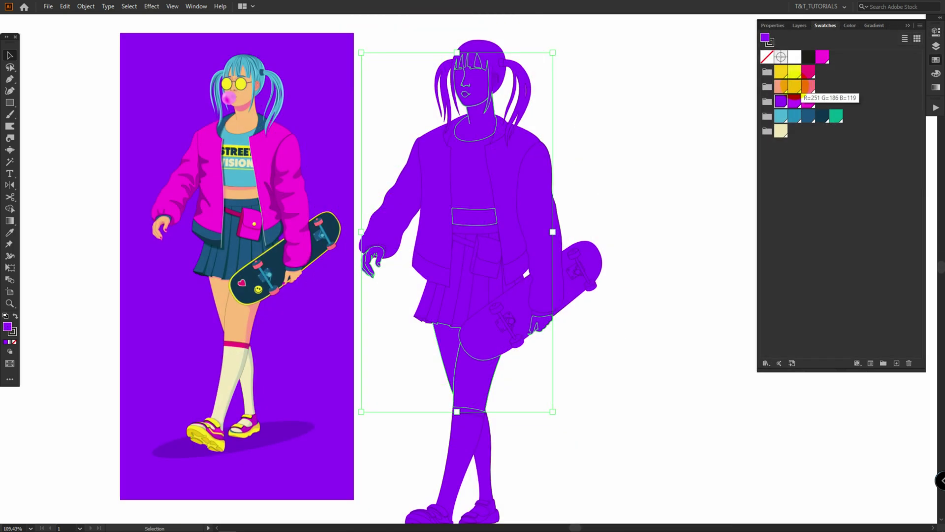
Fill the skin with orange R=251 G=186 B=119, the hair and top with light blue, the jacket with magenta and the shoe straps with yellow
left_click(794, 87)
left_click(782, 117)
left_click(472, 177)
left_click(782, 116)
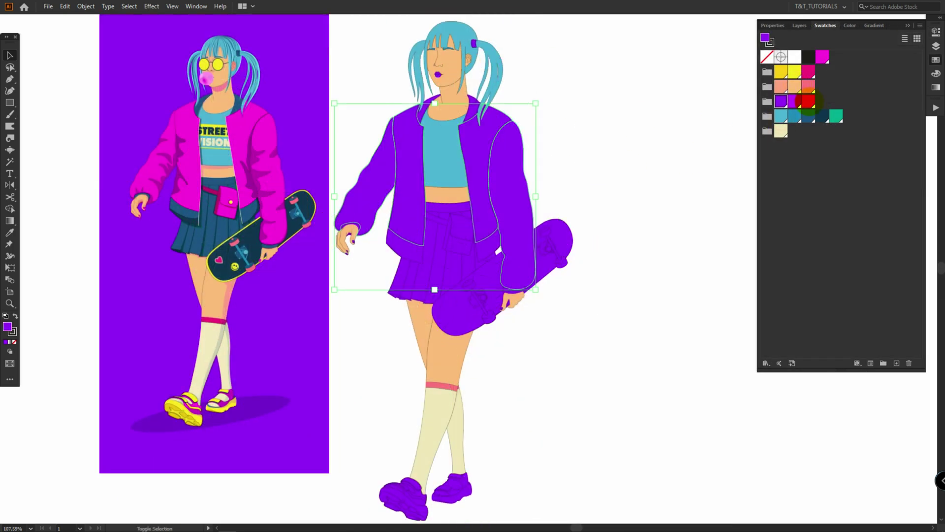
left_click(808, 101)
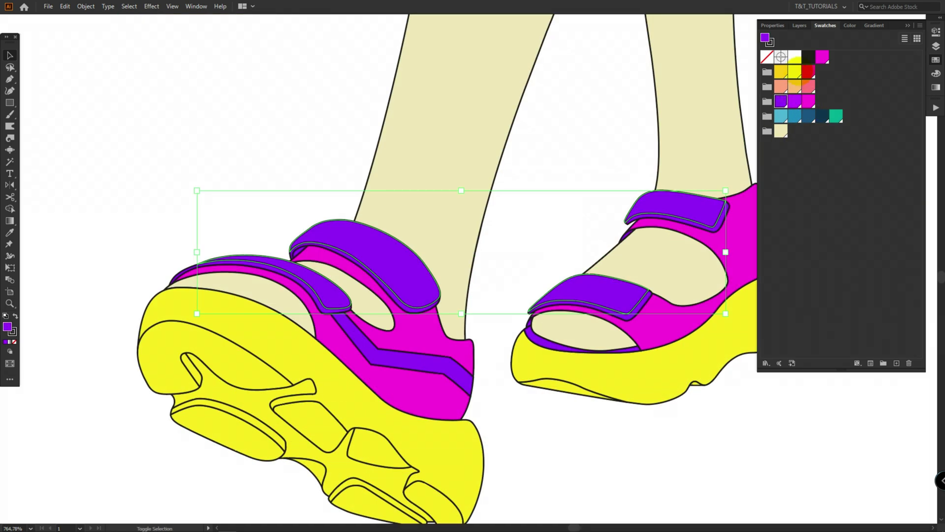
left_click(794, 72)
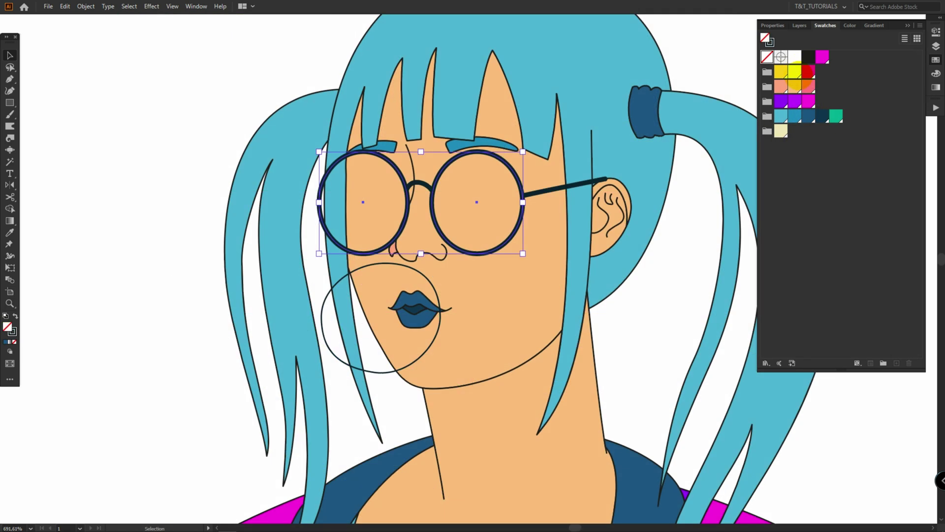
Fill the glasses lenses with yellow, and the gum bubble with magenta at 83% opacity
left_click(795, 72)
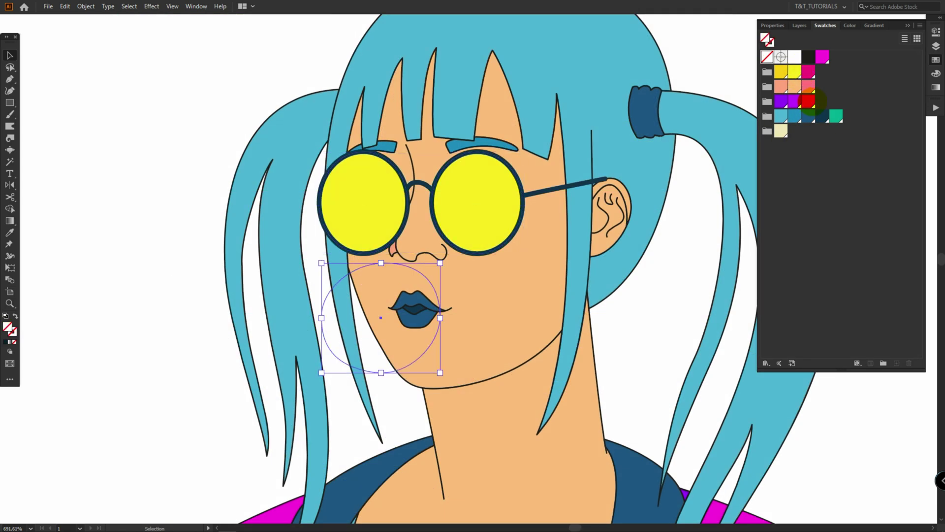
left_click(809, 101)
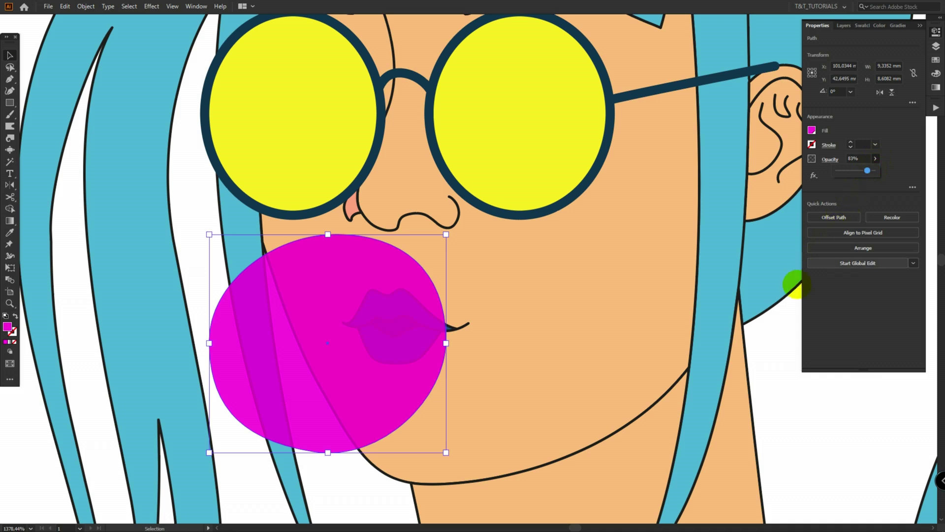
left_click(783, 345)
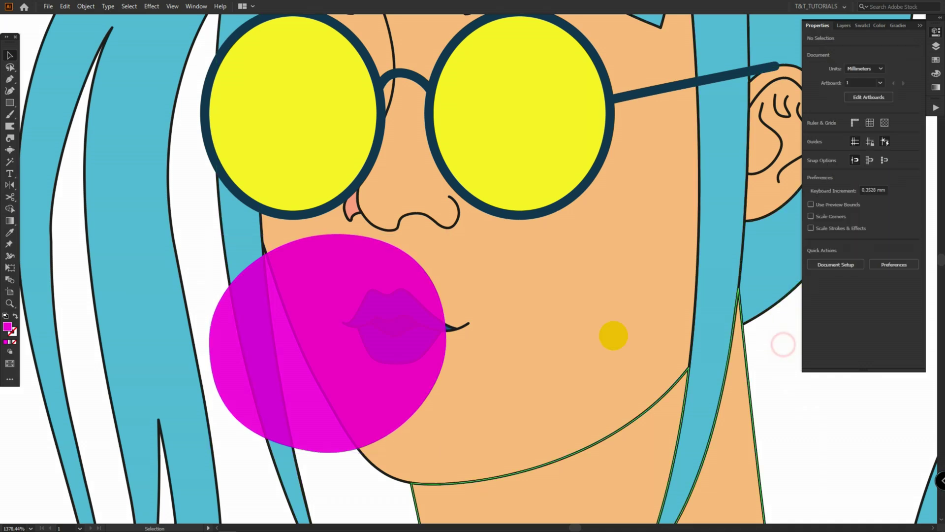
Duplicate the gum bubble in place in front and fill the copy with a radial gradient
left_click(320, 273)
key("a")
left_click(424, 266)
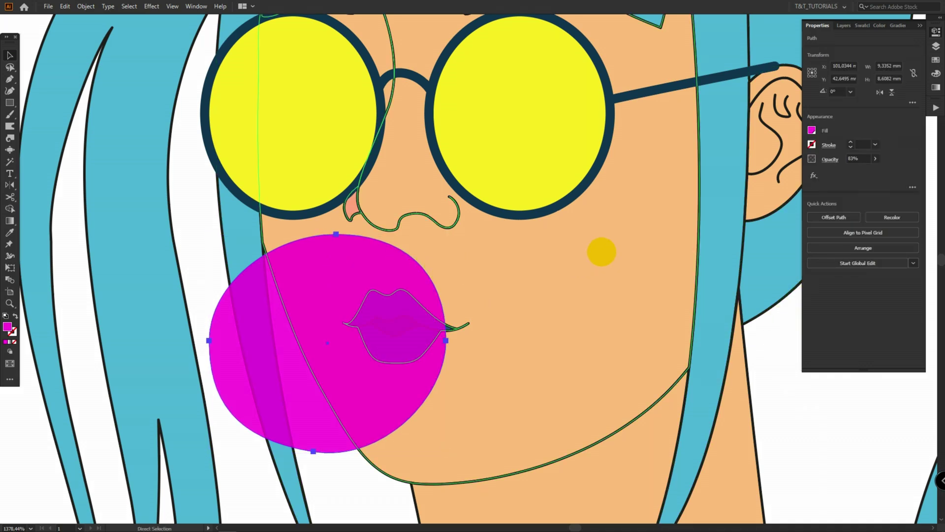
key("ctrl+c")
key("ctrl+f")
key("v")
key("ctrl+F9")
left_click(818, 38)
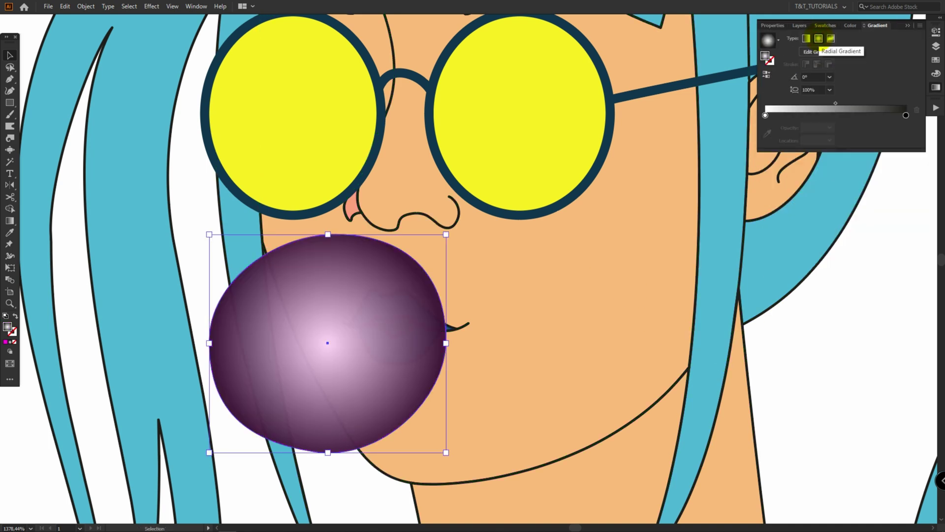
Change the gradient's outer stop to white and set its inner stop to 0% opacity
double_click(906, 115)
left_click(801, 212)
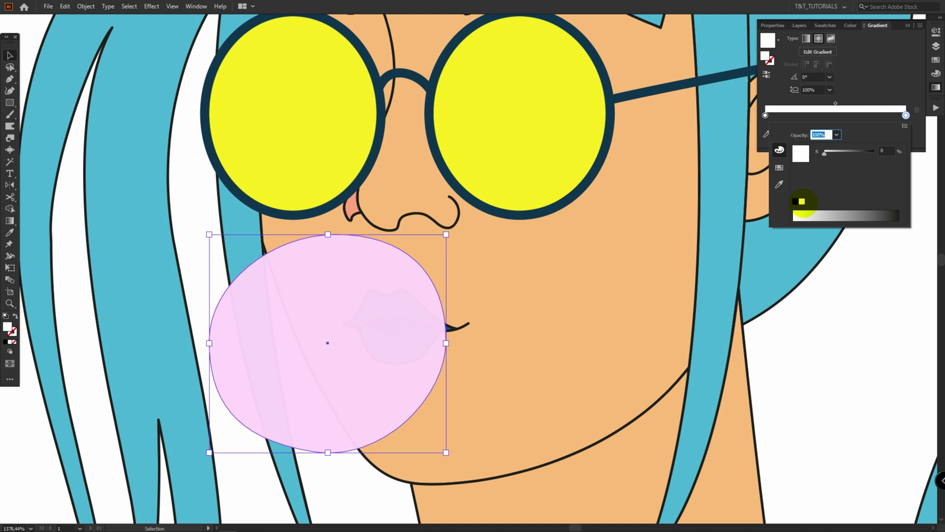
left_click(908, 90)
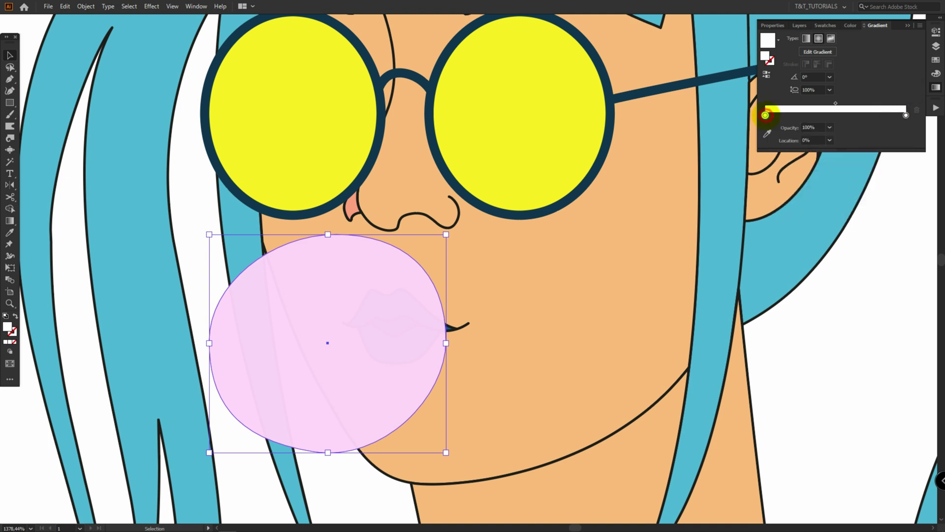
left_click(830, 127)
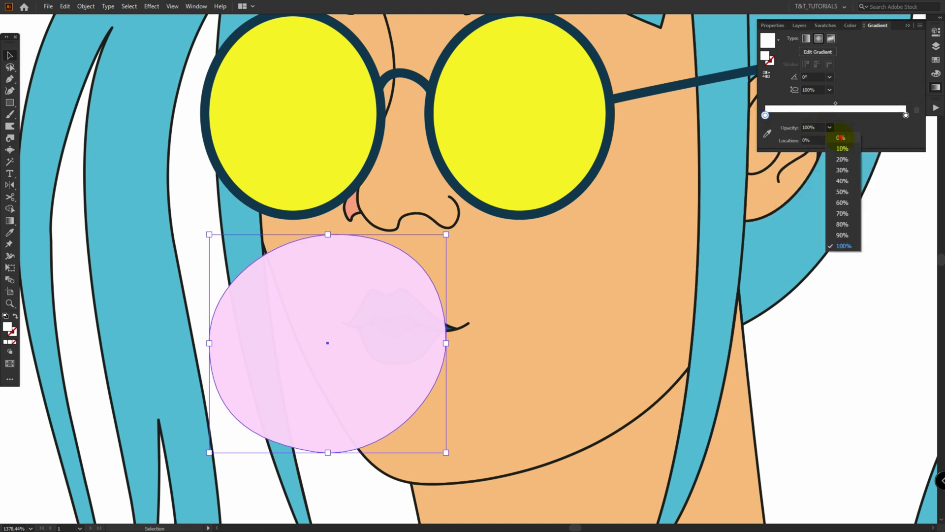
left_click(841, 138)
Reposition the radial gradient so its transparent centre lies in the lower left part of the bubble
key("g")
mouse_move(355, 345)
left_mouse_down()
mouse_move(331, 369)
mouse_move(323, 402)
left_mouse_up()
mouse_move(295, 323)
left_mouse_down()
mouse_move(285, 351)
mouse_move(350, 373)
mouse_move(355, 390)
left_mouse_up()
key("v")
Set the blend mode of the bubble's gradient copy to Hard Light
left_click(939, 33)
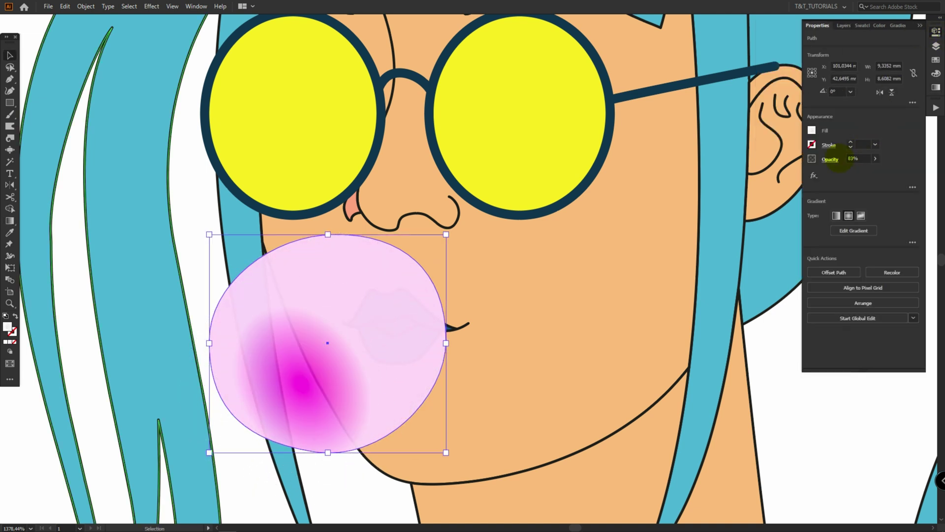
left_click(830, 159)
left_click(771, 177)
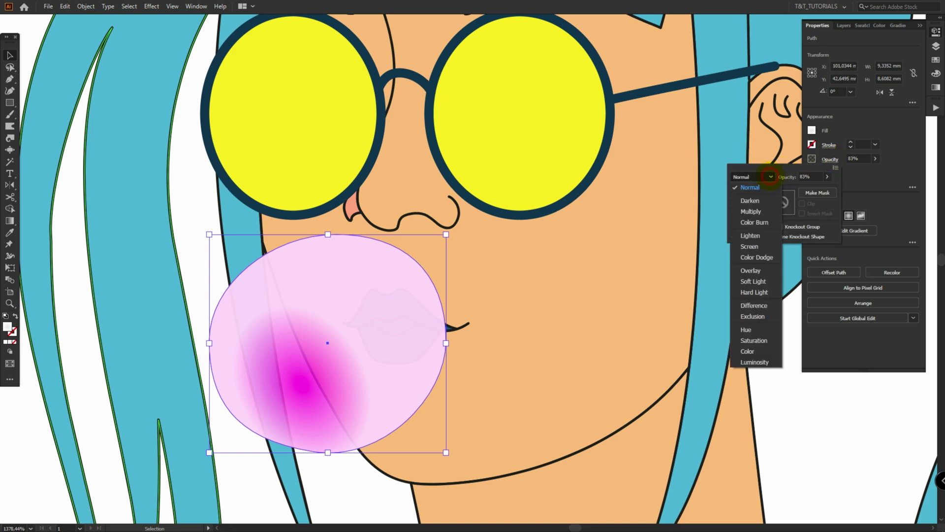
left_click(772, 292)
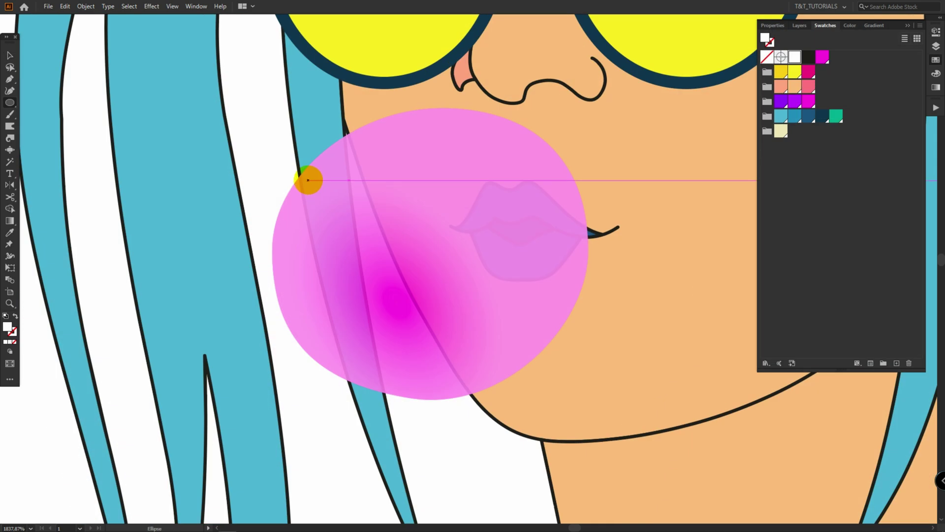
Draw a tilted white ellipse about 2.1 by 2.6 mm on the bubble's upper left and set its blend mode to Screen
left_click_drag(309, 180, 349, 233)
left_click_drag(349, 233, 377, 268)
left_click_drag(379, 175, 387, 210)
left_click(876, 159)
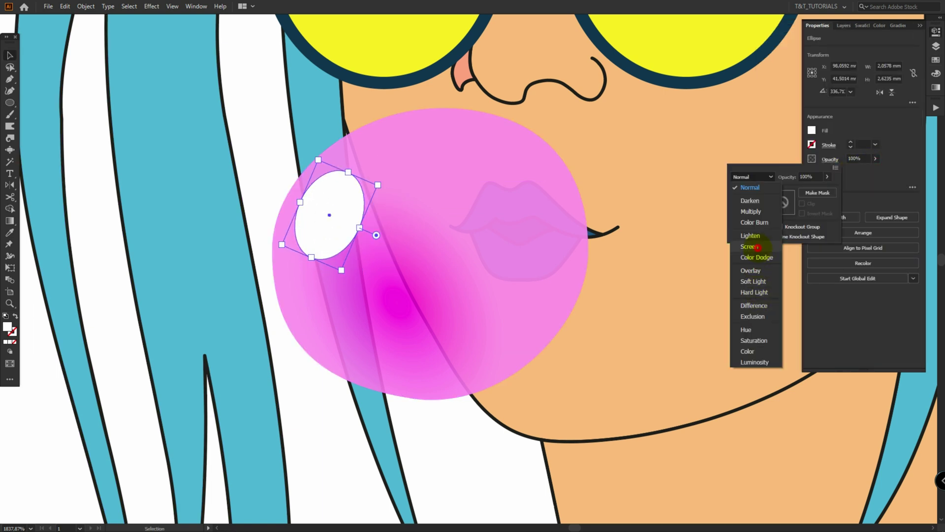
left_click(748, 247)
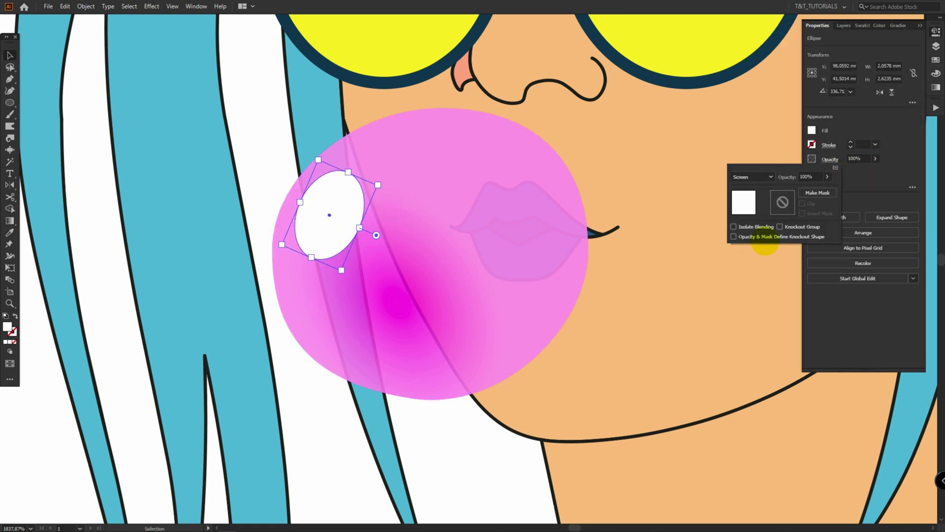
left_click(474, 461)
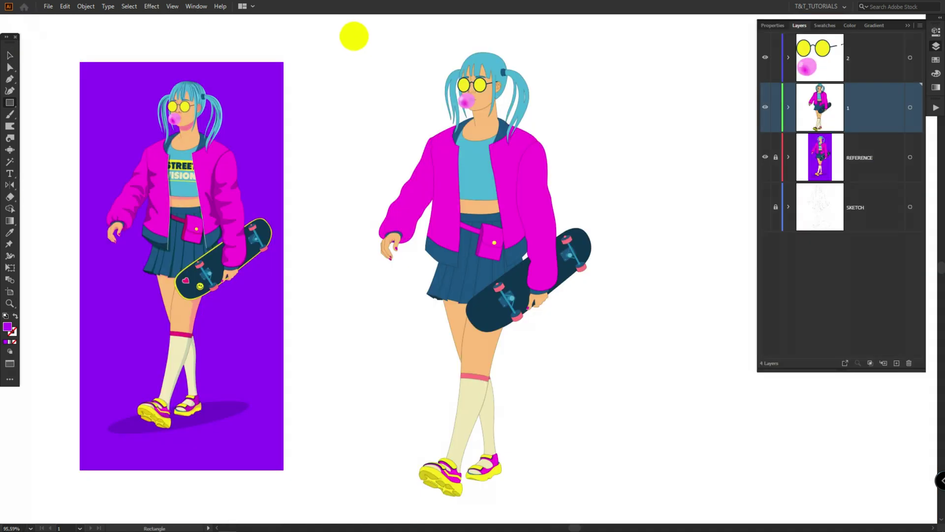
Add a purple background rectangle around the whole figure on layer 1 and send it to the back
mouse_move(350, 32)
left_mouse_down()
mouse_move(526, 217)
mouse_move(619, 394)
left_mouse_up()
key("ctrl+shift+bracketleft")
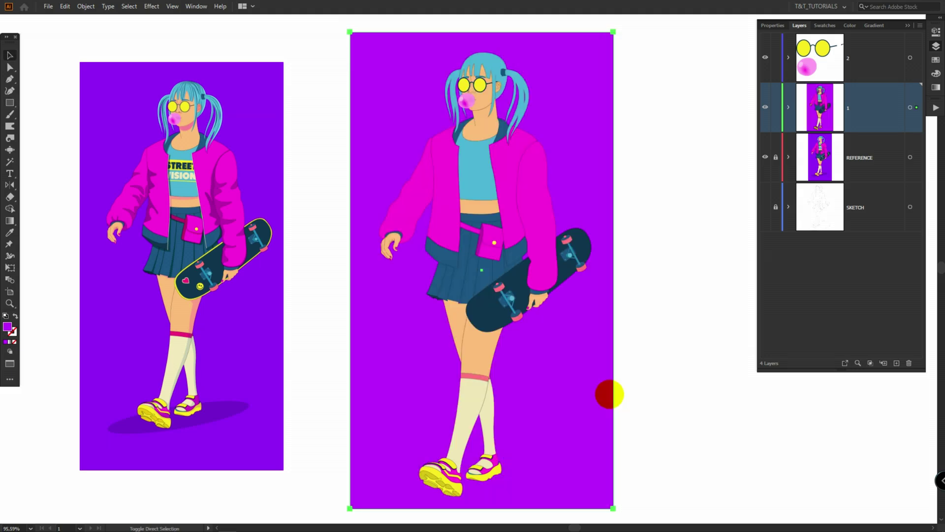
key("v")
left_click(679, 220)
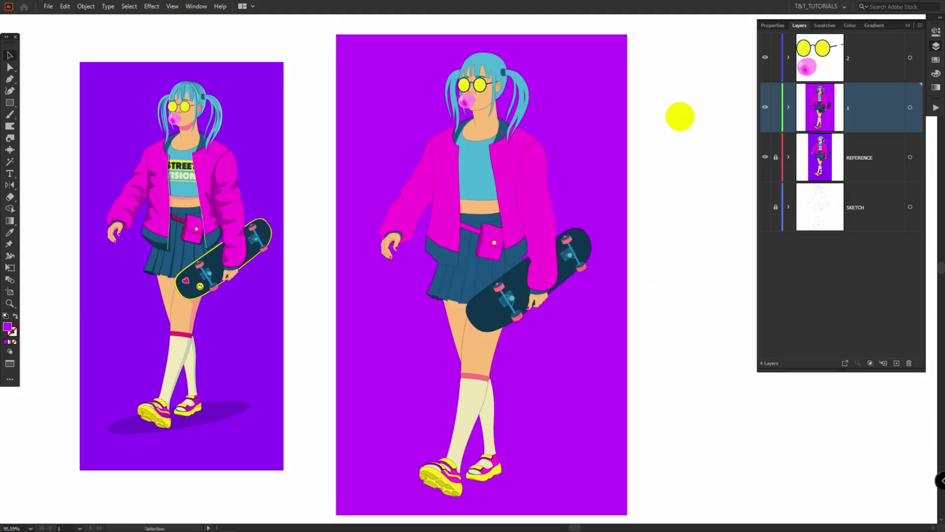
left_click(599, 105)
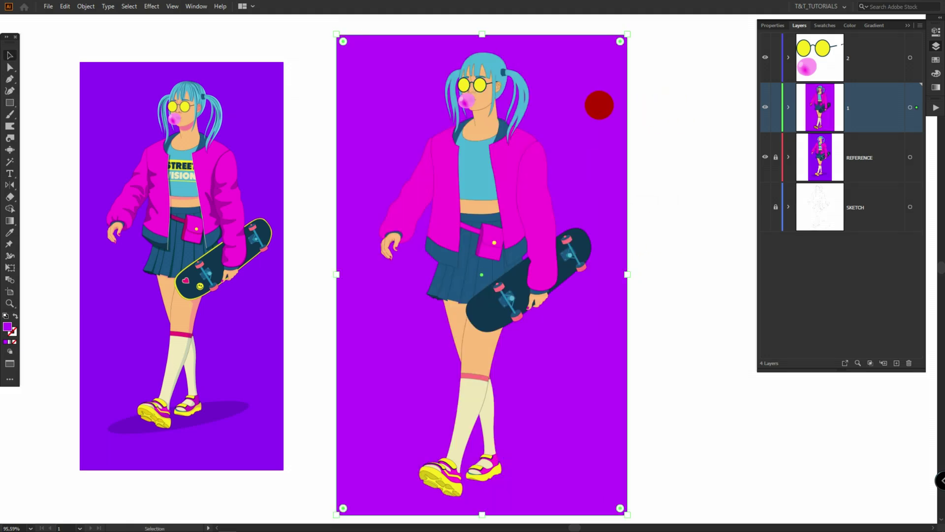
Draw a closed magenta shadow shape with the Pen tool across the wrist of the hand holding the skateboard
key("p")
scroll(349, 241, "up", 10)
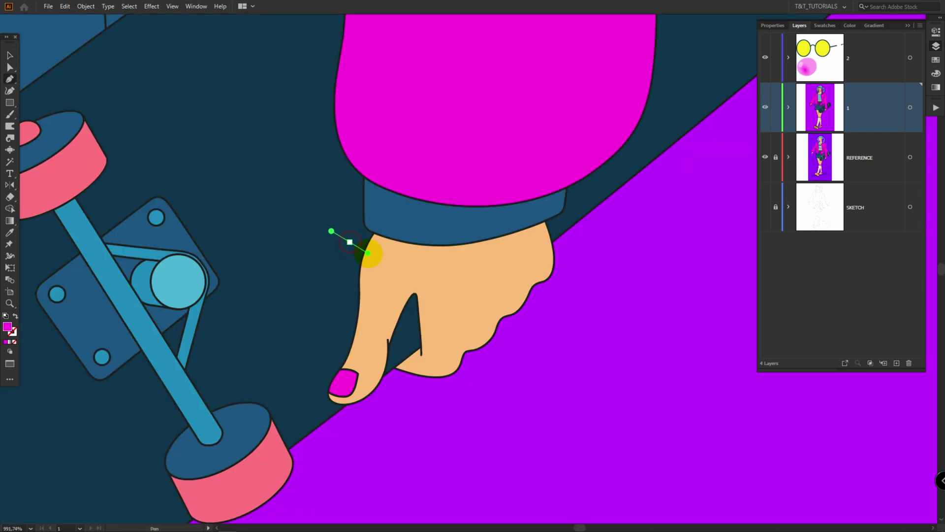
left_click_drag(479, 267, 521, 255)
left_click_drag(566, 209, 580, 184)
left_click(566, 209)
left_click(572, 182)
left_click(353, 212)
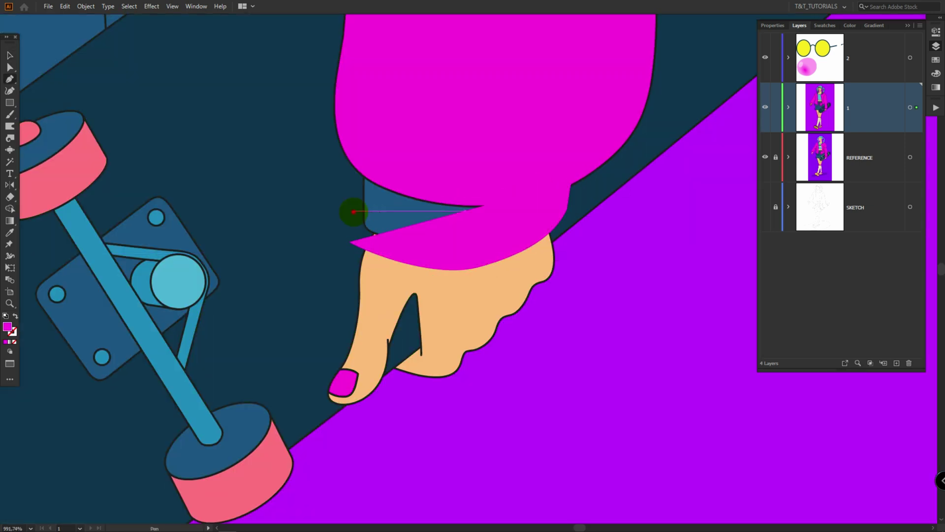
left_click(353, 211)
left_click(349, 241)
key("v")
Paste a copy of the hand in place on top and use it as a clipping mask for the wrist shadow
left_click(472, 299)
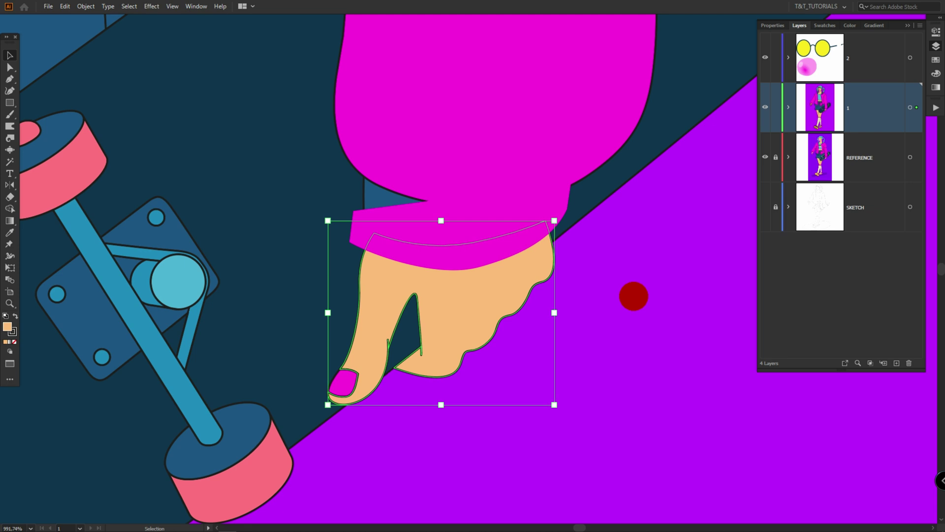
key("a")
key("ctrl+shift+]")
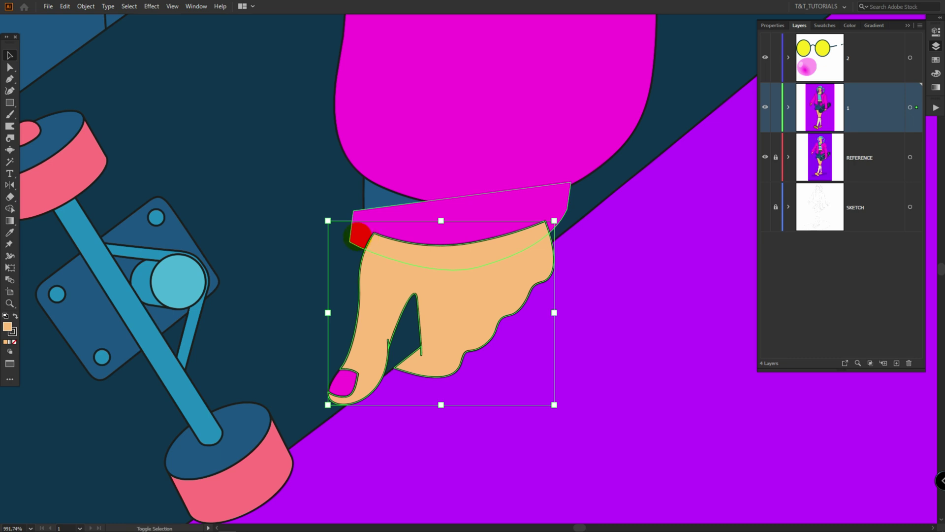
left_click(358, 237, "shift")
right_click(359, 235)
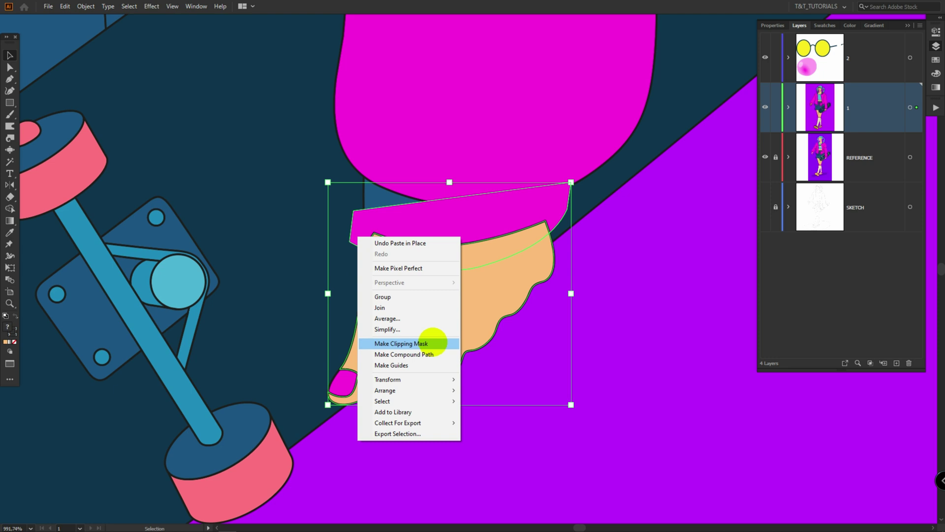
left_click(433, 343)
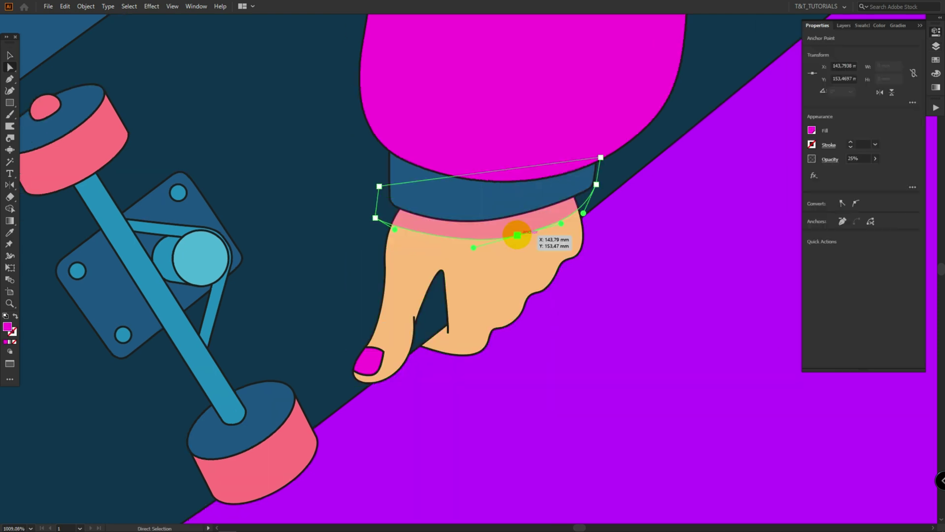
With the clipped wrist shadow at 25% opacity, adjust its anchor points to reshape the lower curve
left_click_drag(515, 234, 485, 242)
left_click_drag(596, 184, 600, 185)
left_click_drag(484, 242, 486, 241)
key("ctrl+shift+a")
key("v")
Inside the hand's clip group, draw a small shadow shape at the finger gap and give it the wrist shadow's appearance
double_click(557, 215)
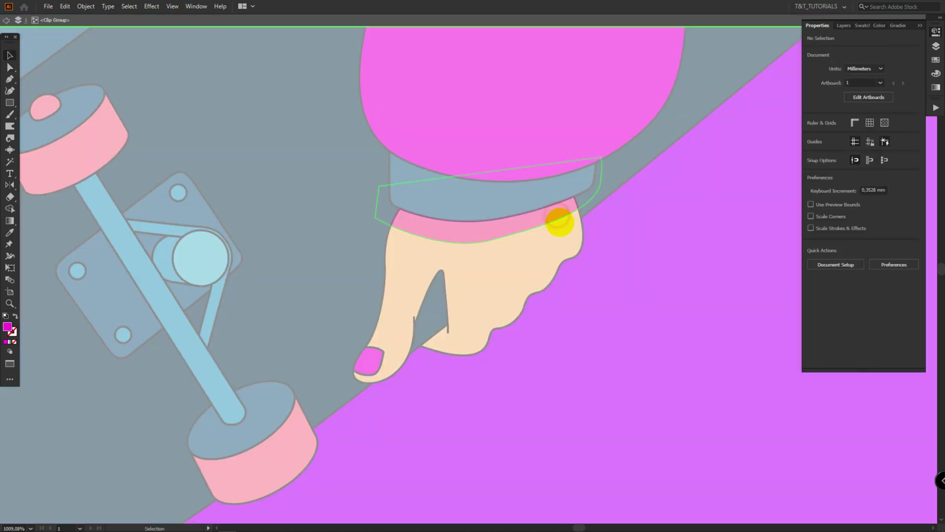
key("p")
scroll(491, 284, "up", 2)
left_click_drag(424, 348, 424, 360)
left_click_drag(415, 373, 402, 374)
left_click(374, 370)
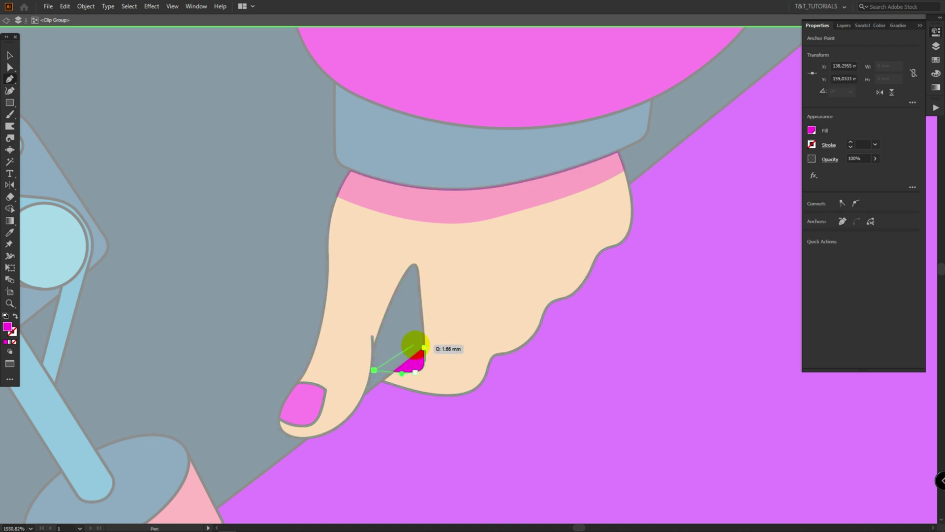
key("i")
left_click(478, 207)
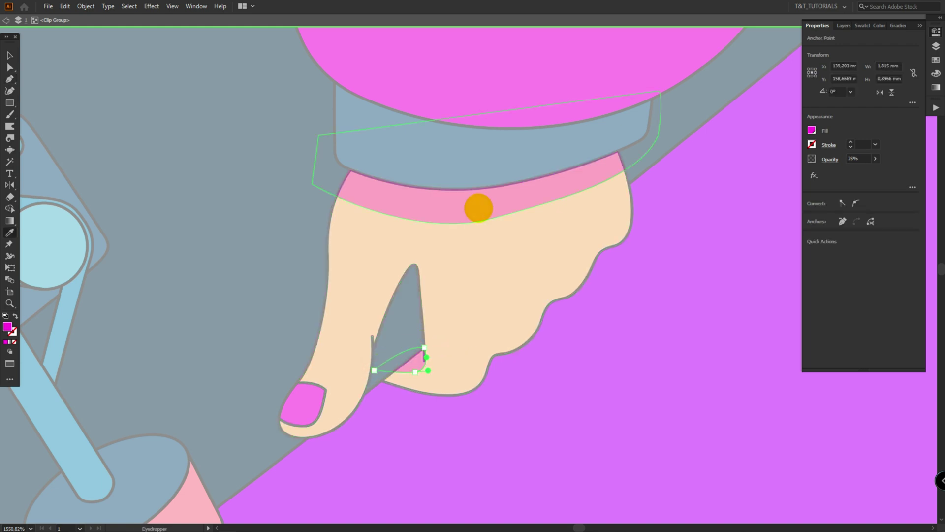
Reshape the small finger shadow's curve by moving its anchor points, and leave the clip group's isolation mode
scroll(421, 358, "up", 4)
key("a")
left_click_drag(356, 385, 331, 422)
left_click_drag(411, 384, 411, 374)
scroll(346, 415, "down", 3)
key("v")
left_click(585, 420)
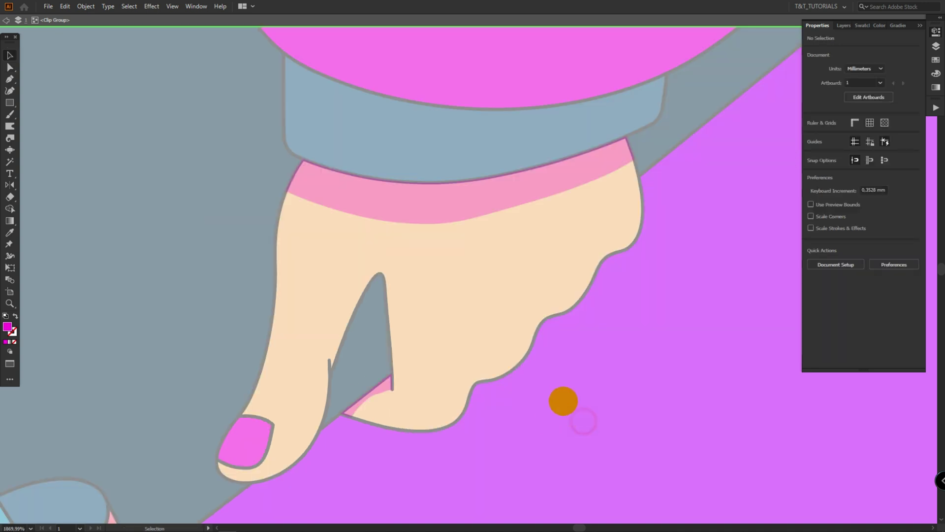
double_click(563, 400)
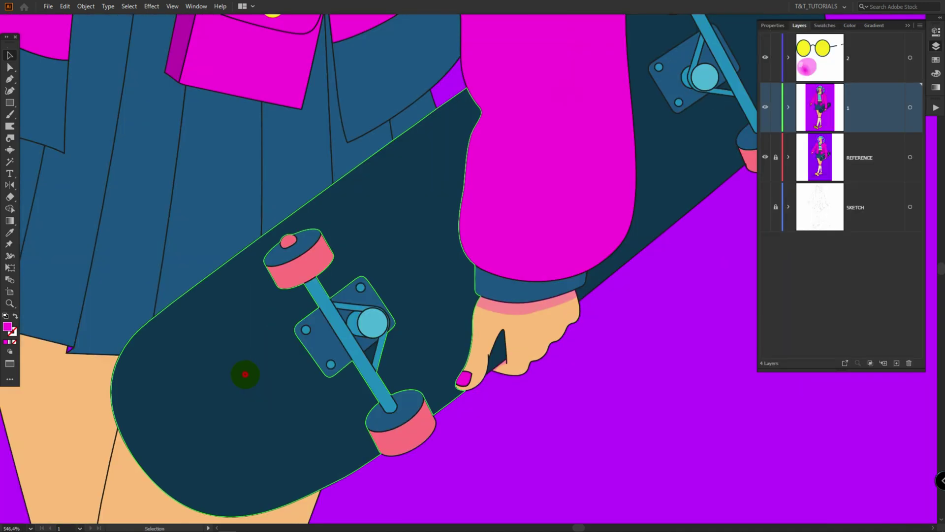
Delete the dark skateboard deck pieces on both sides of the sleeve
left_click(244, 374)
scroll(401, 295, "right", 3)
left_click(428, 348)
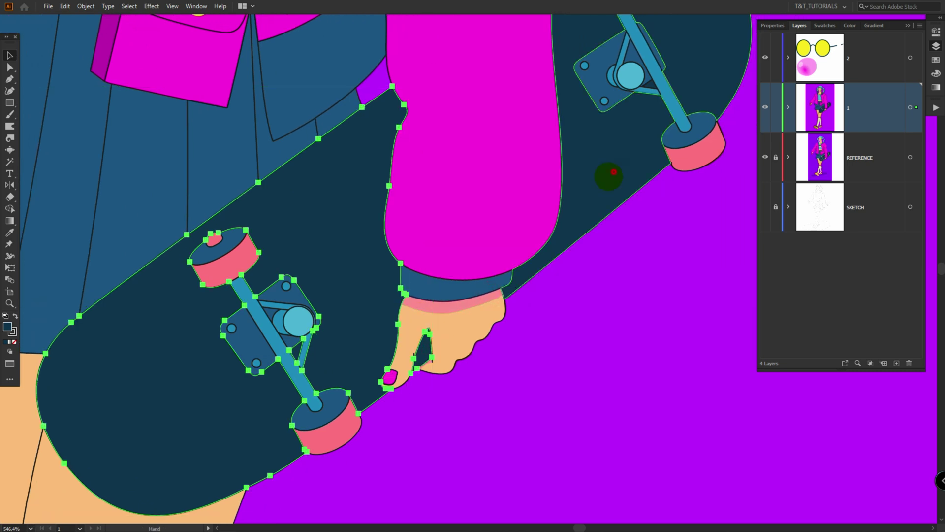
left_click_drag(618, 137, 468, 258)
left_click(470, 257, "shift")
scroll(501, 204, "left", 3)
scroll(501, 204, "down", 2)
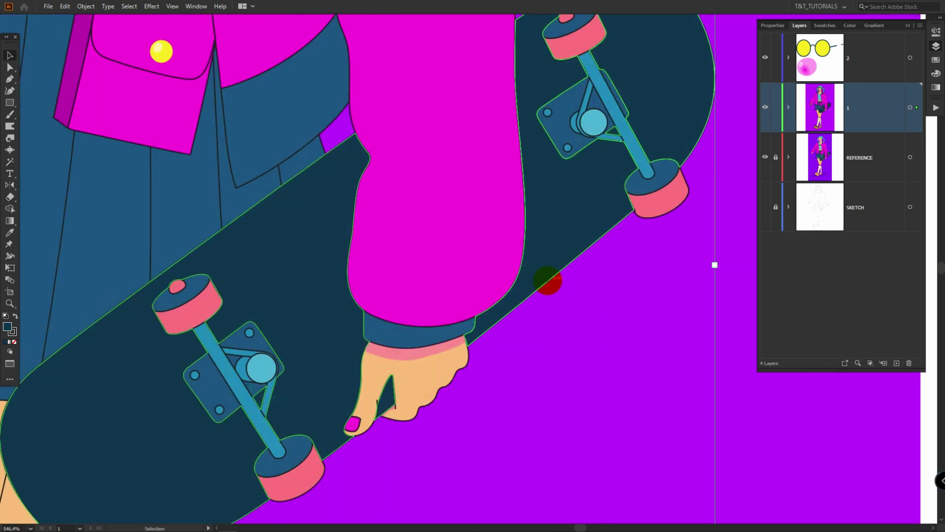
key("a")
key("Delete")
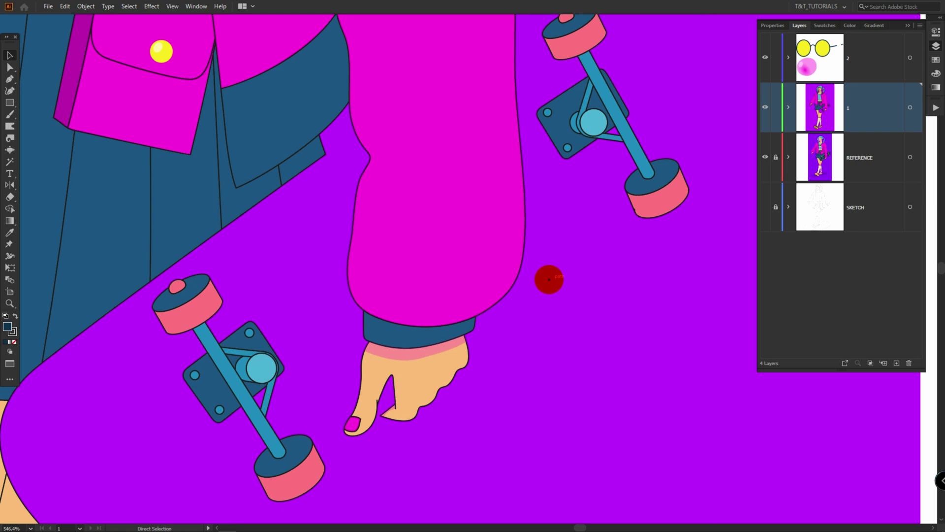
Restore the deleted dark skateboard deck pieces and combine them into one compound path
scroll(617, 302, "down", 3)
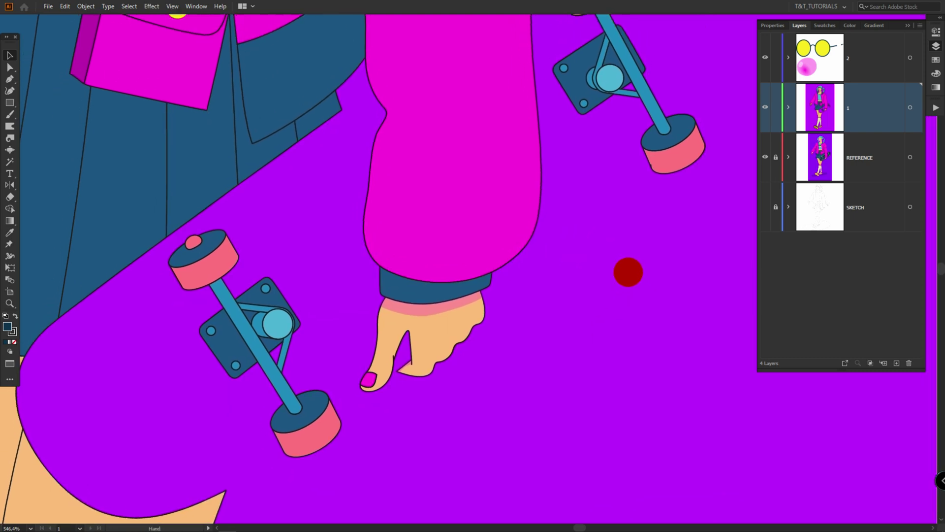
scroll(627, 276, "up", 3)
key("ctrl+z")
key("v")
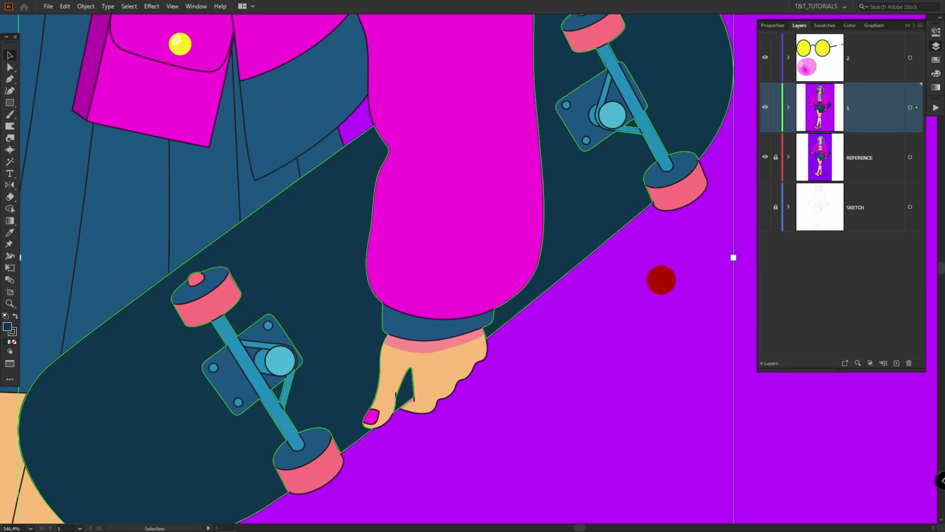
key("a")
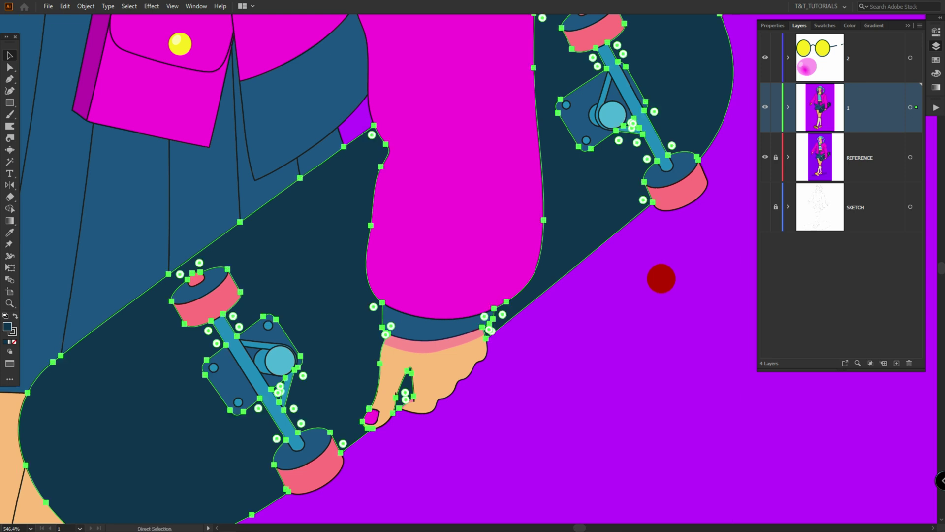
key("v")
right_click(569, 182)
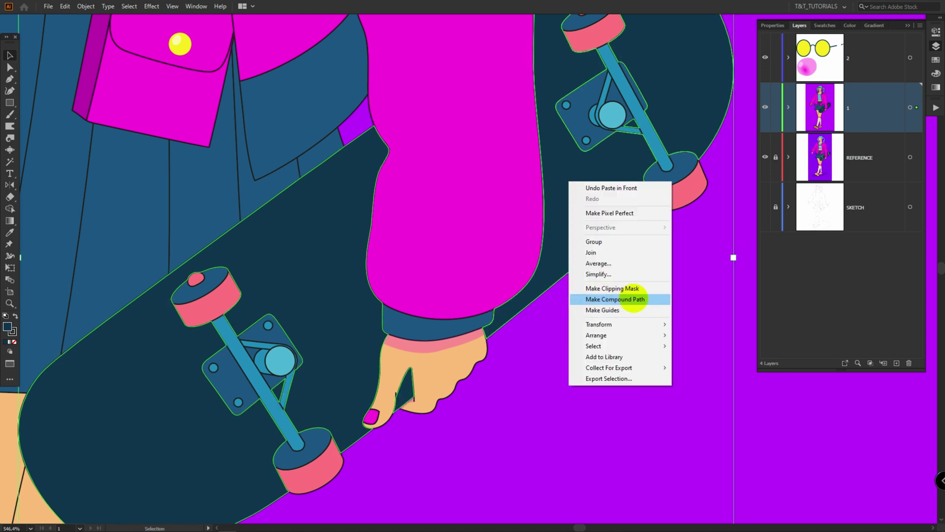
left_click(643, 299)
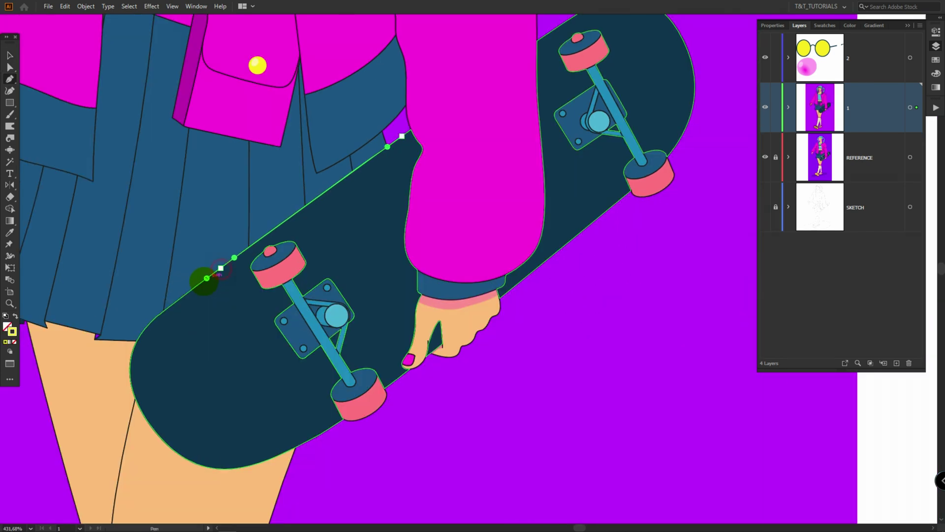
Trace a closed path with a thick yellow stroke along the skateboard deck's edge, passing over the sleeve and hand
left_click_drag(204, 281, 200, 283)
left_click_drag(384, 389, 453, 336)
left_click(363, 176)
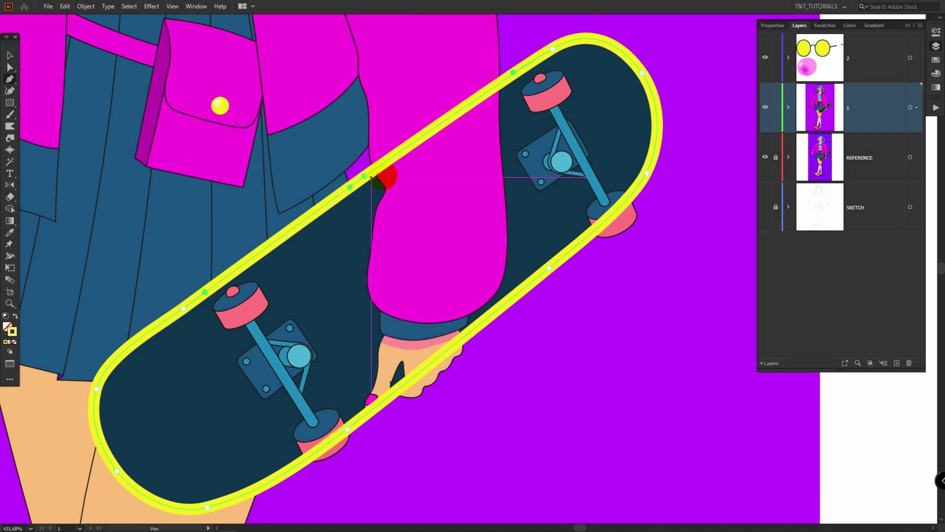
Bring the deck compound path to the front and use it to clip the yellow outline
key("v")
left_click(534, 214)
key("ctrl+shift+]")
left_click(506, 176)
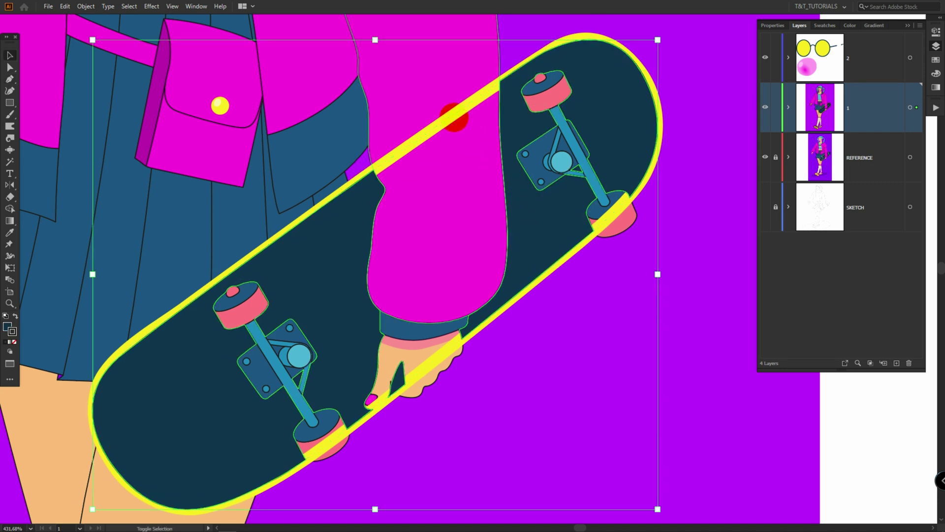
left_click(454, 114, "shift")
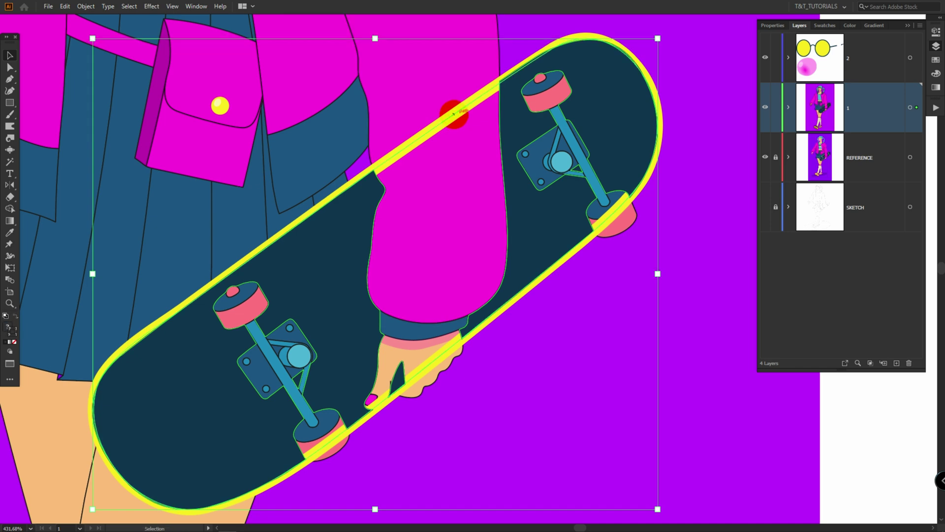
right_click(360, 222)
left_click(382, 306)
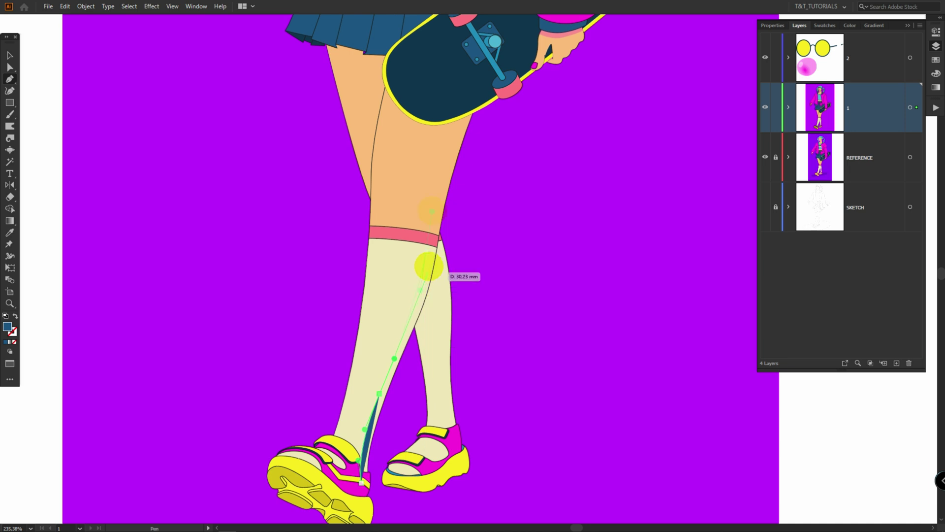
Draw a closed blue shadow shape along the back of the front leg, from the skateboard down to the ankle
left_click_drag(426, 251, 448, 220)
left_click_drag(459, 98, 467, 84)
left_click(460, 98)
left_click(492, 95)
left_click_drag(449, 233, 446, 256)
left_click(373, 492)
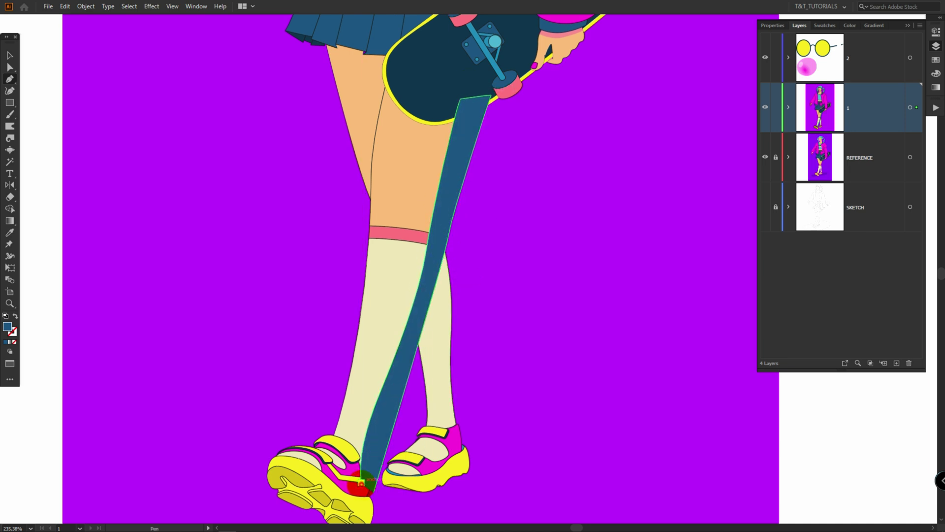
Clip the blue leg shadow to the front sock and set its opacity to 43%
key("v")
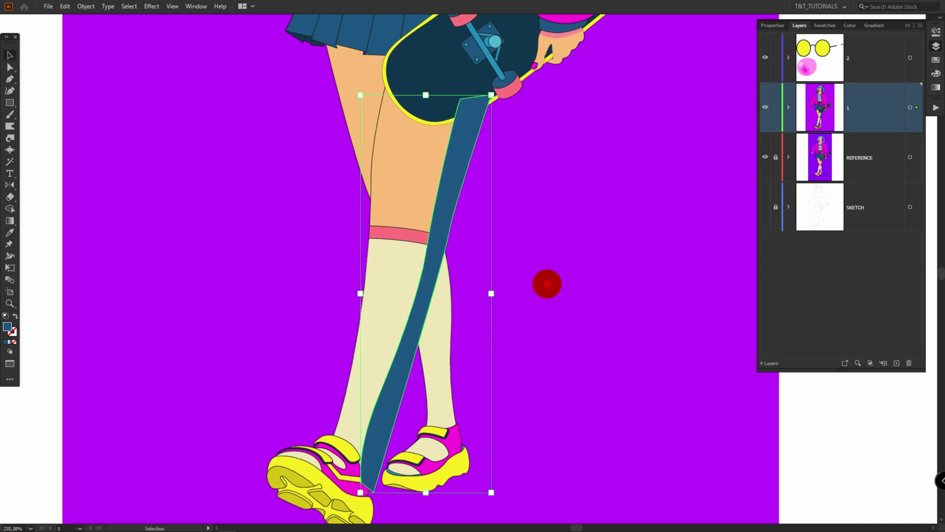
left_click(386, 327, "shift")
right_click(402, 367)
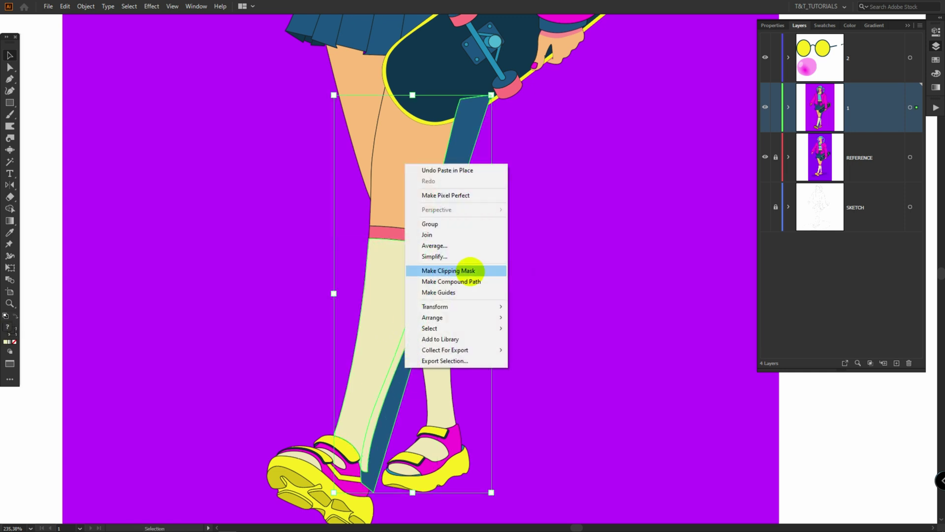
left_click(470, 270)
double_click(453, 218)
scroll(452, 218, "up", 1)
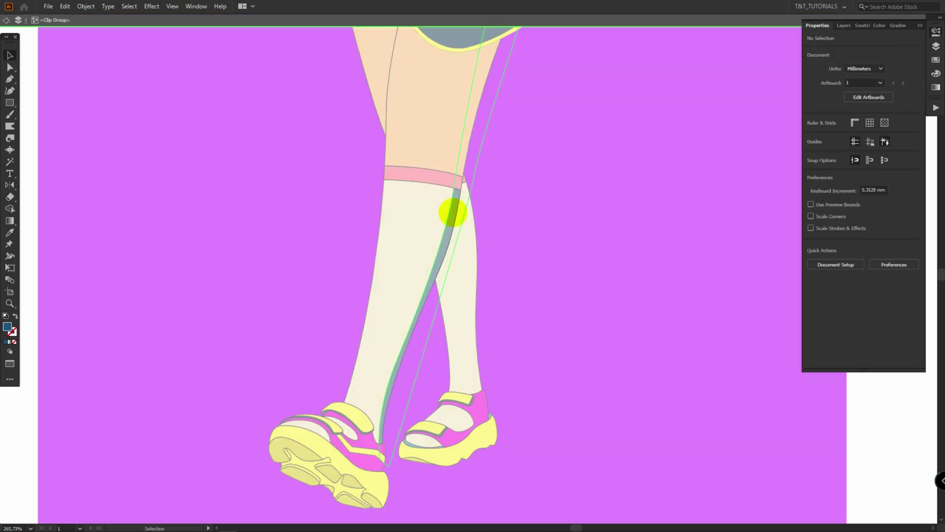
left_click(452, 212)
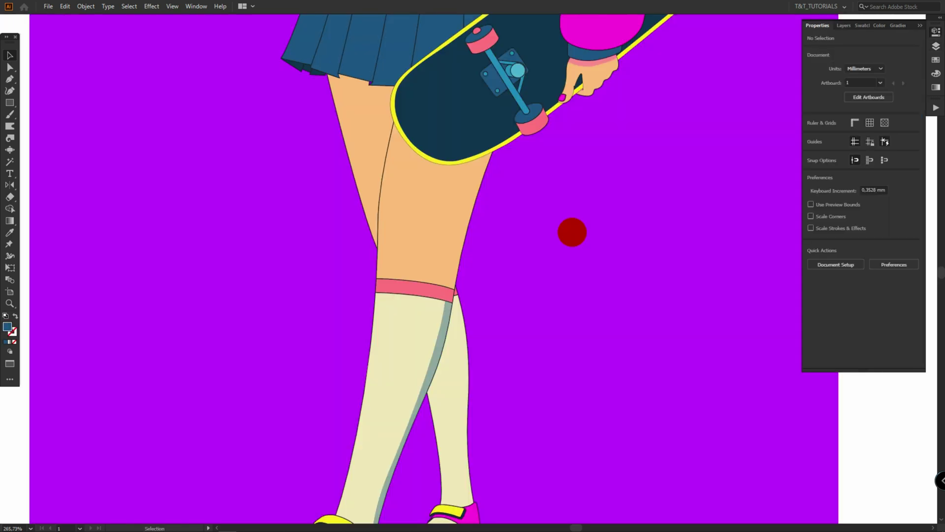
Reuse a copy of the semi-transparent leg shadow in place and clip it to the front thigh
key("a")
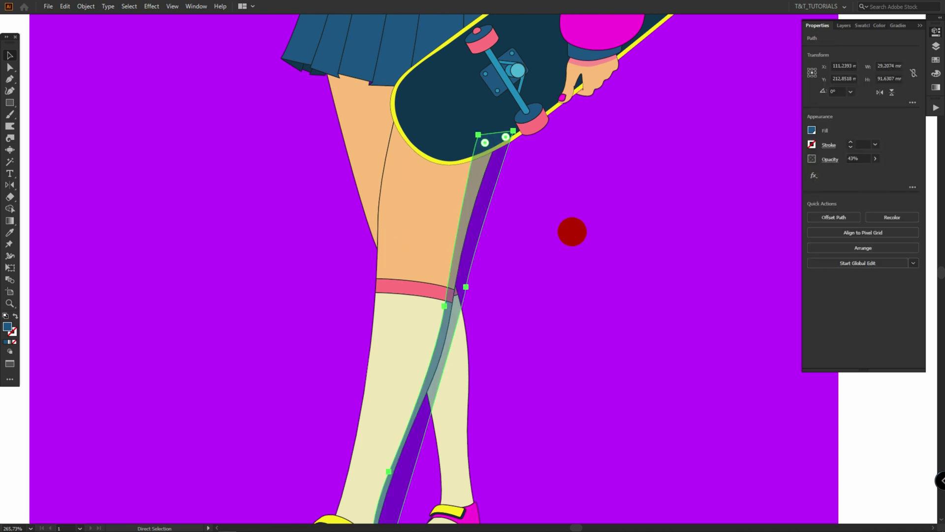
key("v")
left_click(426, 197)
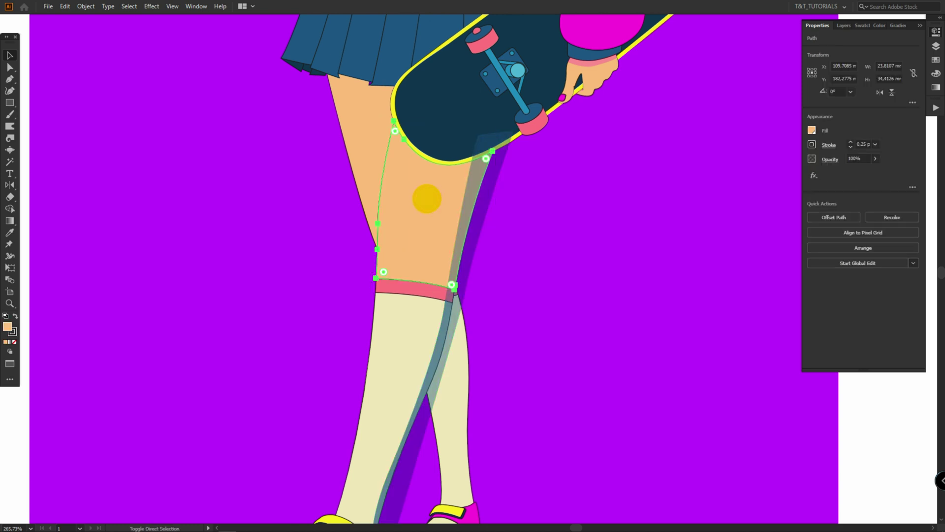
right_click(481, 214)
left_click(522, 323)
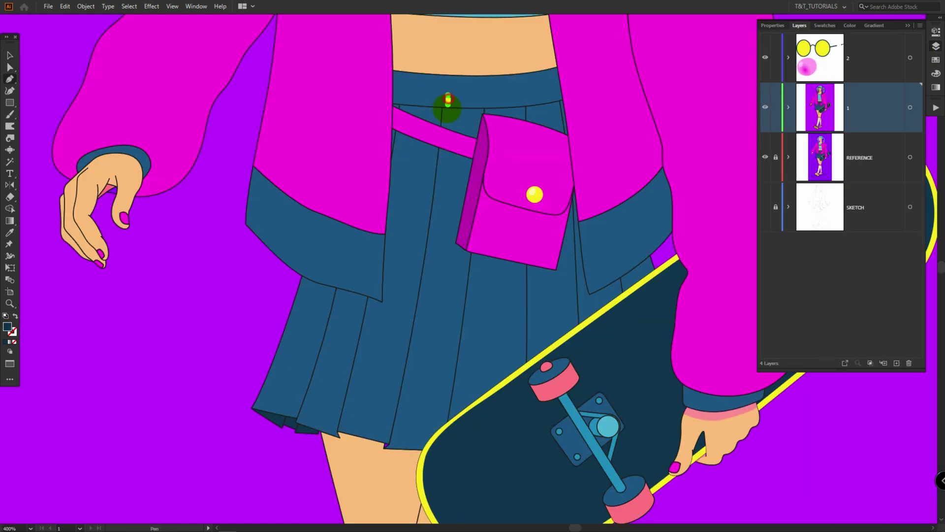
Draw a dark blue shadow strip along the central skirt pleat from waistband to hem and clip it to the pleat panel
left_click_drag(394, 456, 369, 513)
left_click(372, 453)
left_click(447, 100)
key("v")
left_click(449, 270, "shift")
right_click(411, 285)
key("Escape")
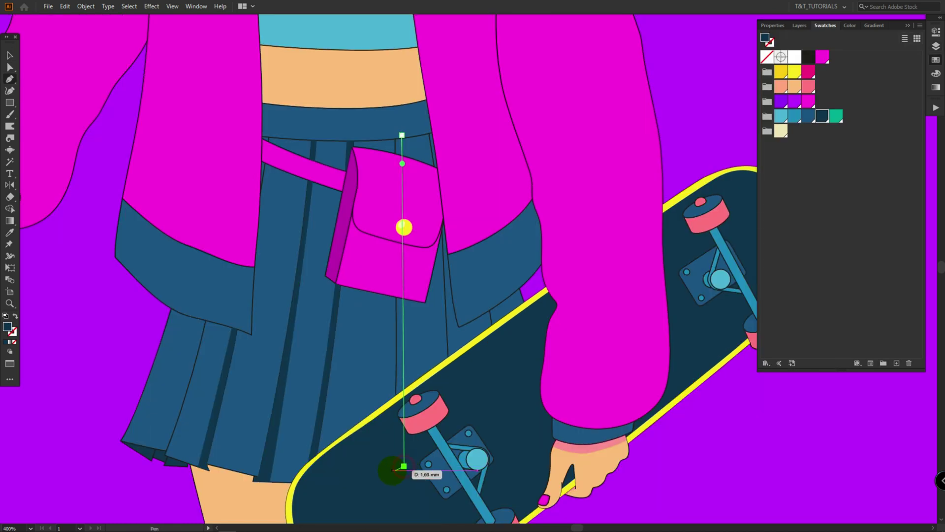
Draw another dark blue shadow strip along the pleat behind the bag and clip it to its skirt panel
left_click(444, 404)
left_click(464, 380)
left_click(423, 128)
key("v")
left_click(404, 220, "shift")
right_click(405, 221)
left_click(492, 339)
Select all the pasted skirt pleat panels and combine them into one compound path
left_click(724, 84)
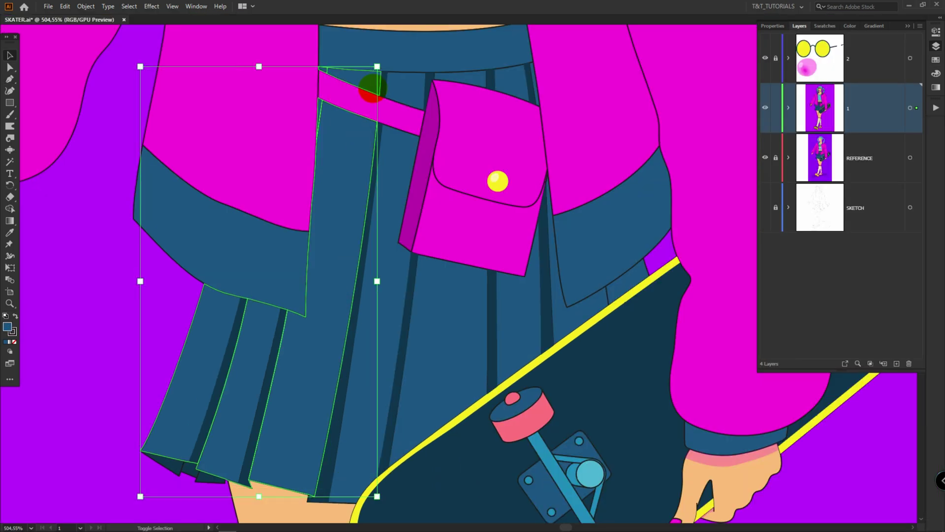
left_click(401, 156, "shift")
left_click(461, 101, "shift")
left_click(529, 81, "shift")
left_click(585, 253, "shift")
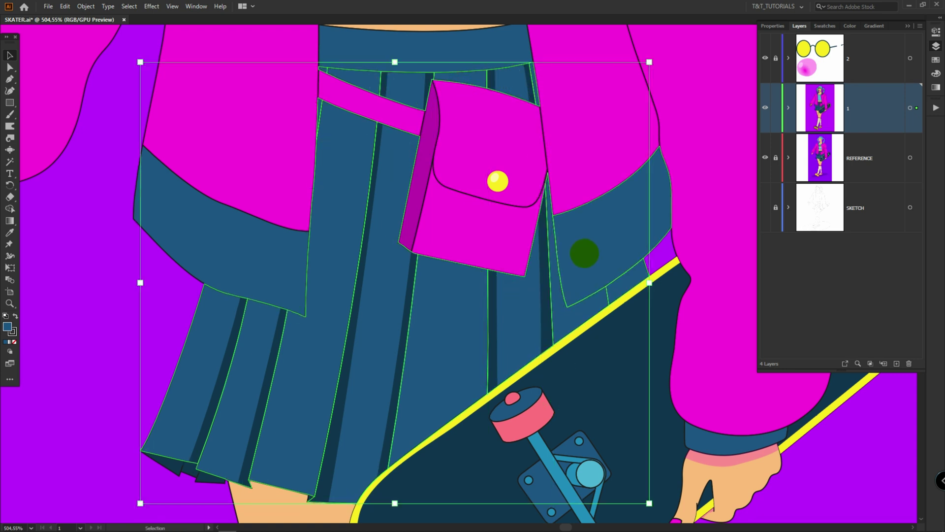
right_click(463, 296)
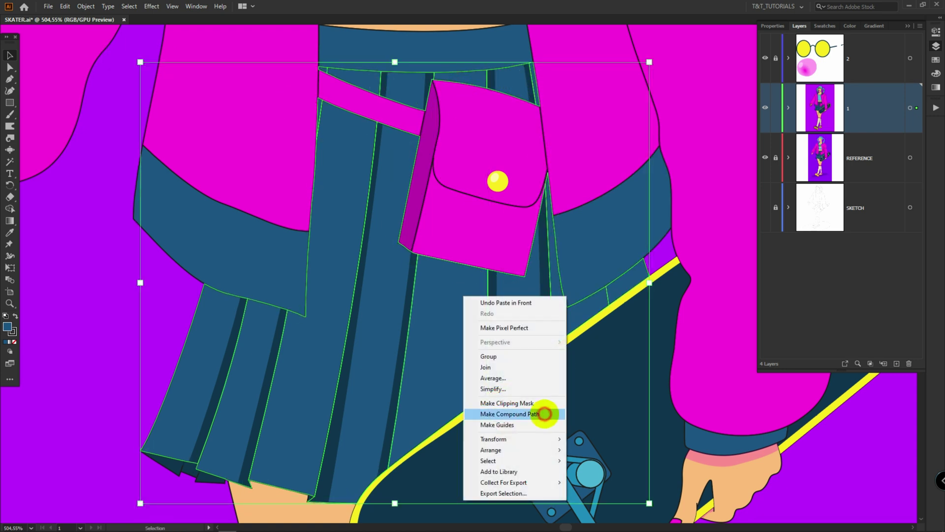
left_click(544, 414)
Draw one closed dark blue shadow shape on the skirt, following the jacket hem, the strap and the bag's outline
left_click(191, 284)
left_click_drag(261, 316, 285, 320)
left_click(310, 323)
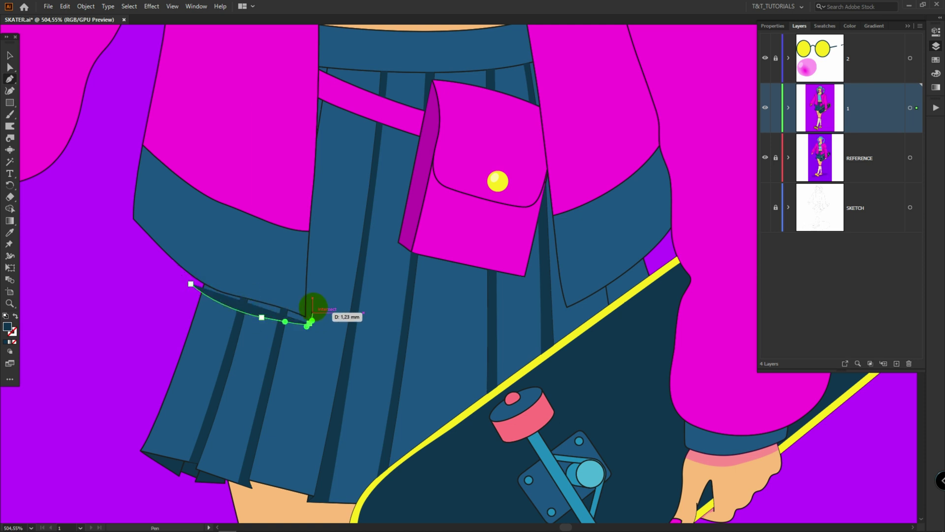
left_click_drag(316, 255, 317, 235)
left_click(323, 111)
left_click_drag(412, 141, 404, 167)
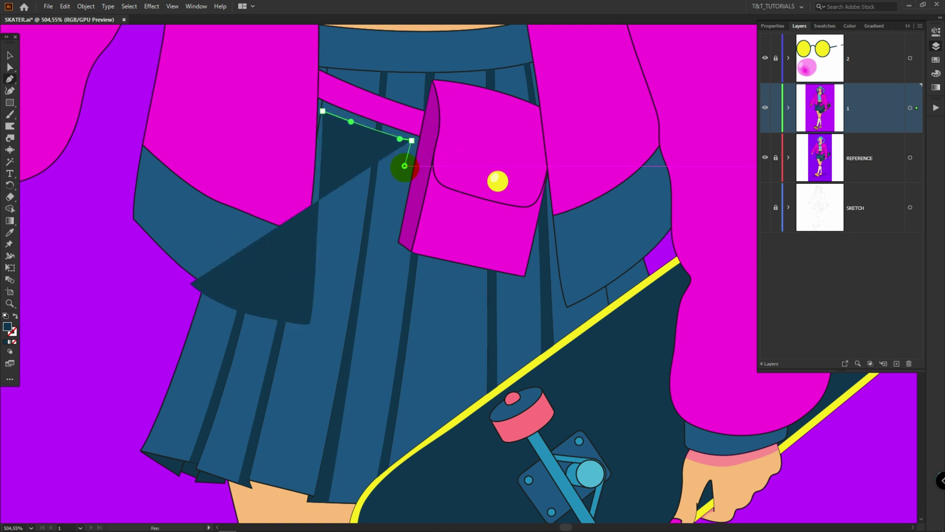
left_click(393, 247)
left_click_drag(411, 260, 420, 264)
left_click_drag(528, 284, 534, 280)
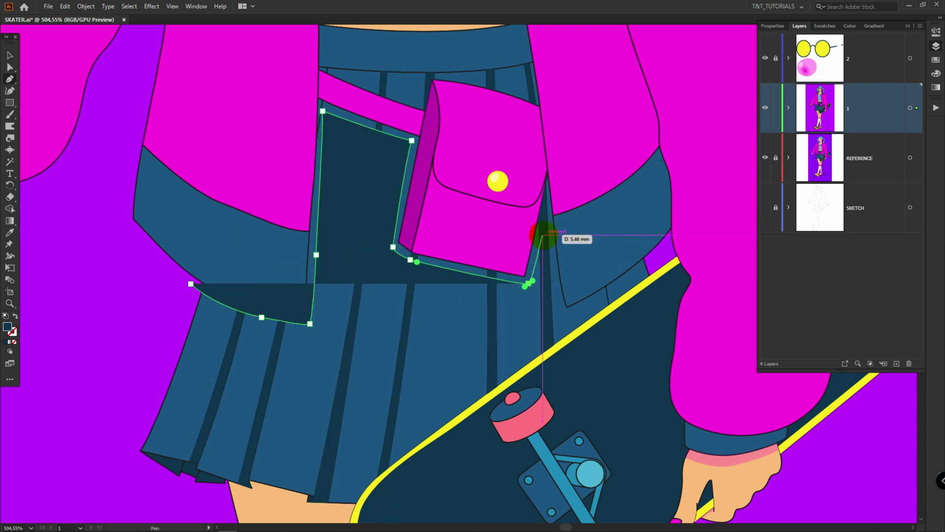
left_click_drag(556, 145, 555, 134)
left_click_drag(536, 111, 531, 108)
left_click_drag(522, 115, 536, 224)
left_click_drag(433, 227, 423, 224)
left_click(326, 185)
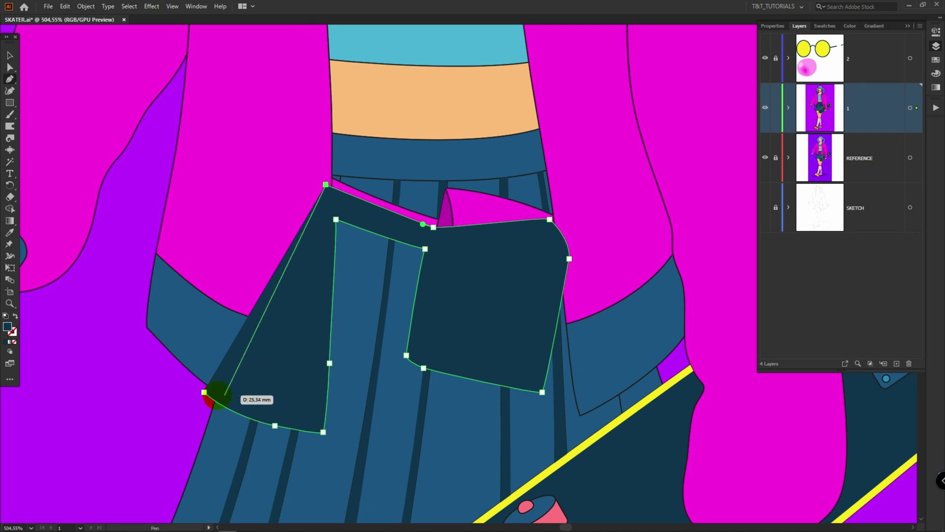
left_click(204, 392)
Bring the skirt compound path to the front and use it to clip the jacket and bag shadow
key("v")
left_click(331, 463)
key("ctrl+shift+bracketright")
left_click(279, 336, "shift")
right_click(280, 336)
left_click(310, 420)
Set the skirt shadow's blend mode to Multiply and reduce its opacity
left_click(764, 178)
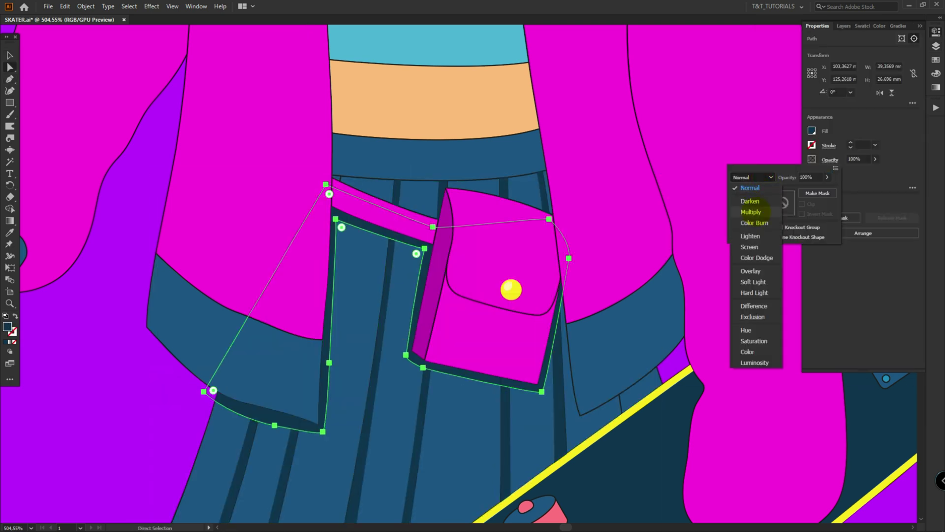
left_click(752, 212)
left_click(875, 158)
left_click_drag(878, 170, 860, 171)
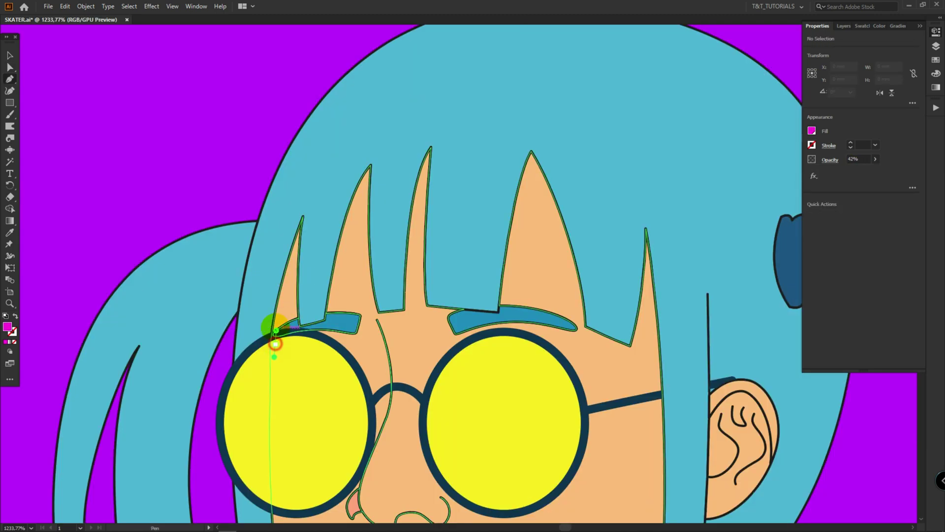
Draw a closed magenta shadow shape under the fringe, offset from the tips of the hair strands across the forehead
left_click(293, 269)
left_click(331, 320)
left_click(363, 185)
left_click(379, 313)
left_click(411, 310)
left_click(428, 147)
left_click(431, 307)
left_click(504, 315)
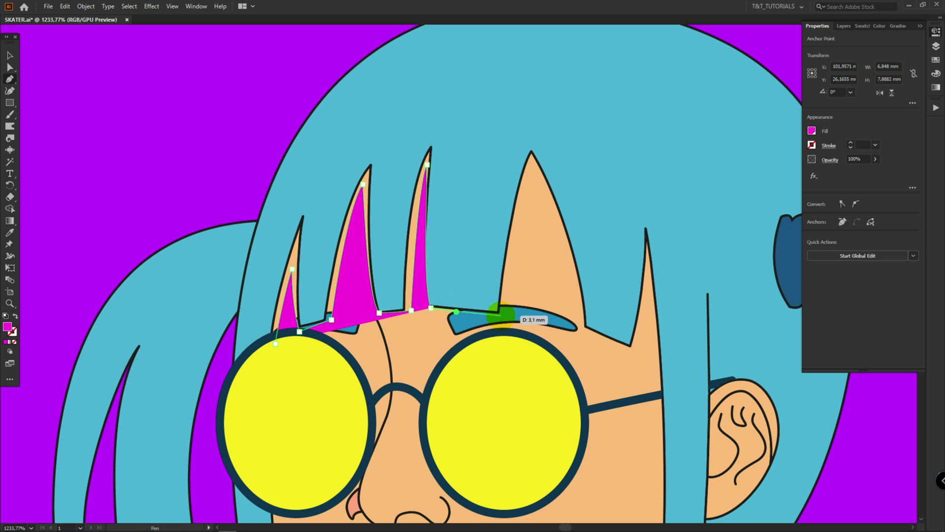
left_click(532, 165)
left_click(581, 334)
left_click(635, 350)
left_click_drag(655, 237, 654, 189)
left_click(547, 129)
left_click(327, 148)
left_click(269, 261)
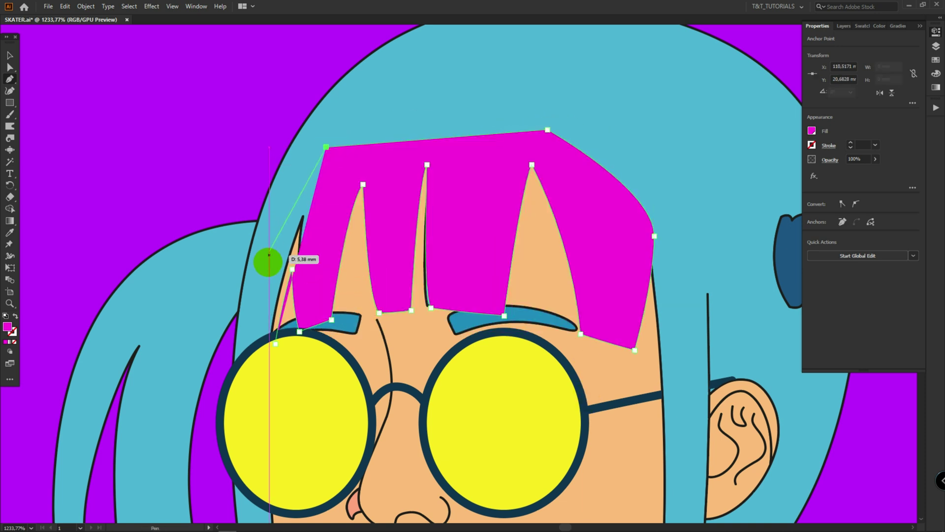
left_click(263, 336)
left_click(275, 344)
Bring the face shape to the front, clip the magenta fringe shadow to it and enter the clip group
key("v")
left_click(608, 361)
key("ctrl+shift+bracketright")
left_click(542, 135)
key("ctrl+bracketleft")
left_click(534, 162)
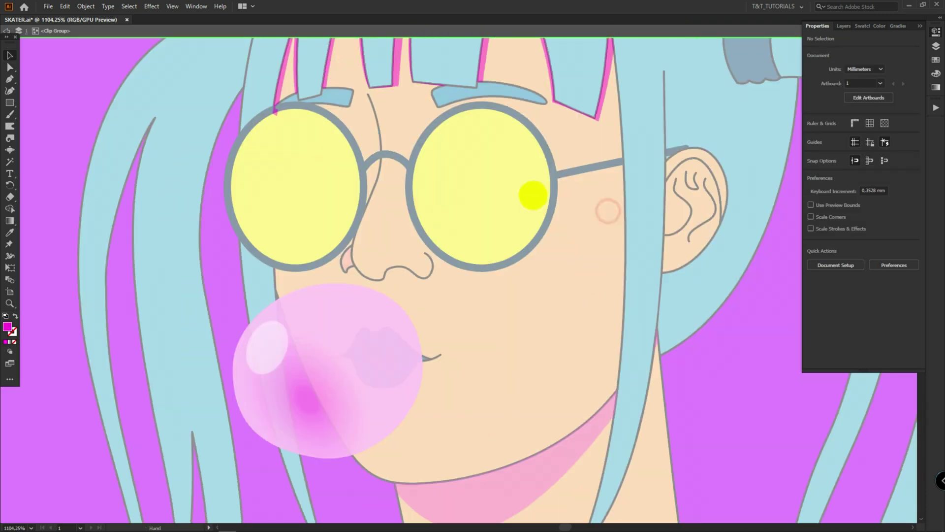
Inside the face's clip group, draw a closed magenta shadow shape around the outer side of the lens nearest the ear
key("p")
left_click_drag(443, 259, 460, 265)
left_click_drag(528, 258, 561, 241)
left_click_drag(562, 151, 548, 118)
left_click_drag(473, 114, 441, 128)
left_click(443, 257)
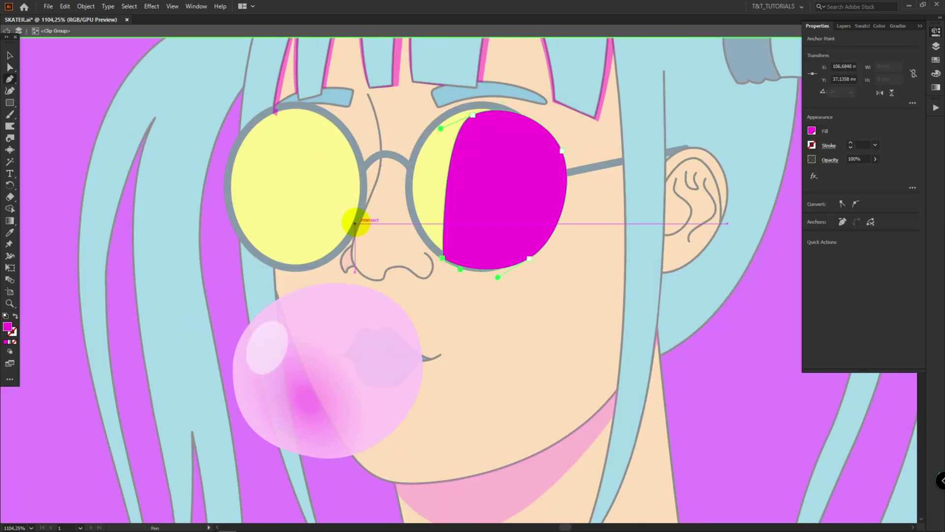
Draw a matching magenta shadow shape beside the other lens and refine the lens shadows' curves by moving their anchor points
left_click(357, 221)
left_click_drag(368, 142, 361, 120)
left_click_drag(299, 105, 272, 110)
left_click(357, 220)
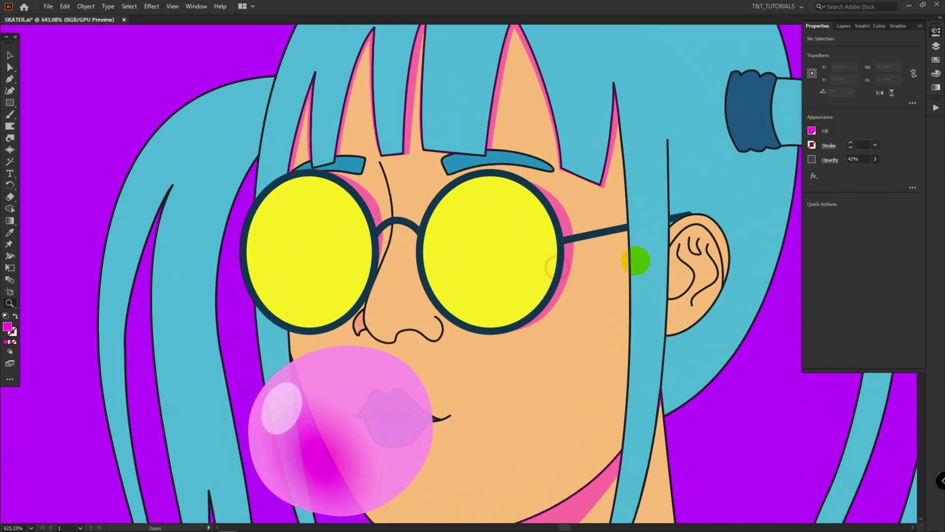
left_click_drag(569, 217, 569, 215)
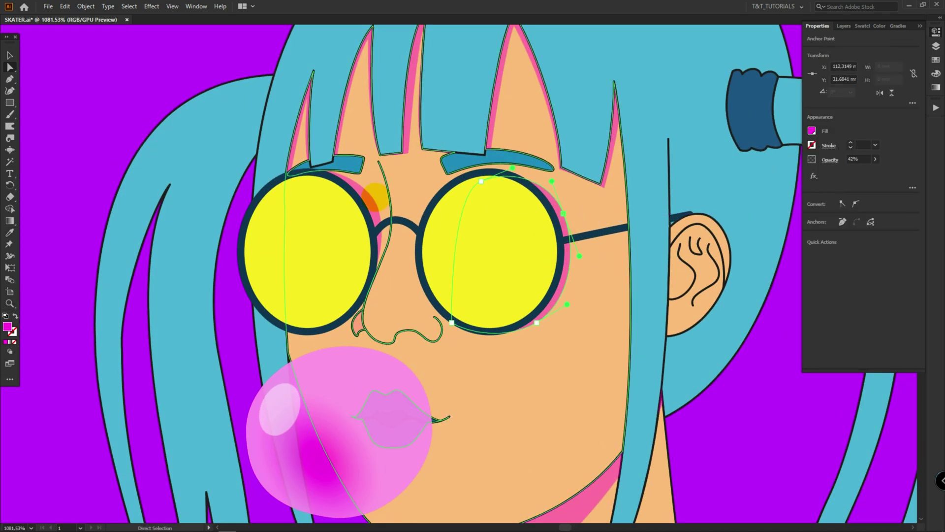
left_click_drag(375, 295, 390, 249)
Paste a copy of the light blue top in place and use it to clip the yellow rectangle across the chest
left_click(420, 174)
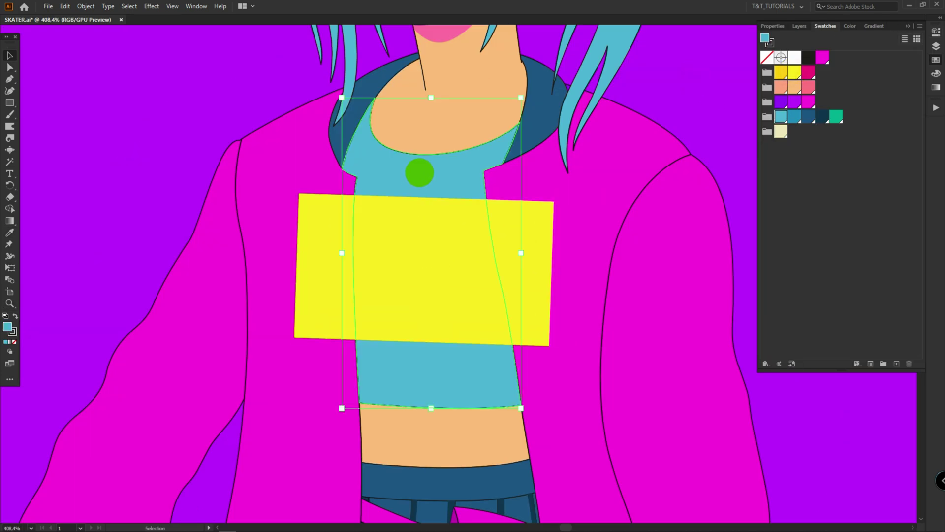
key("ctrl+c")
key("ctrl+shift+v")
left_click(536, 227, "shift")
right_click(536, 227)
left_click(579, 334)
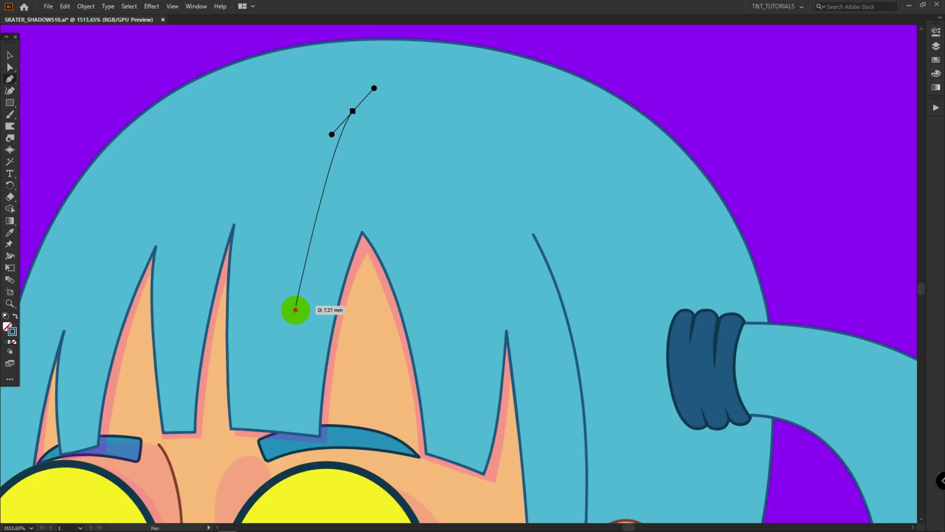
Finish a curved dark blue strand on the hair above the fringe and give its stroke Width Profile 1
left_click_drag(295, 309, 294, 394)
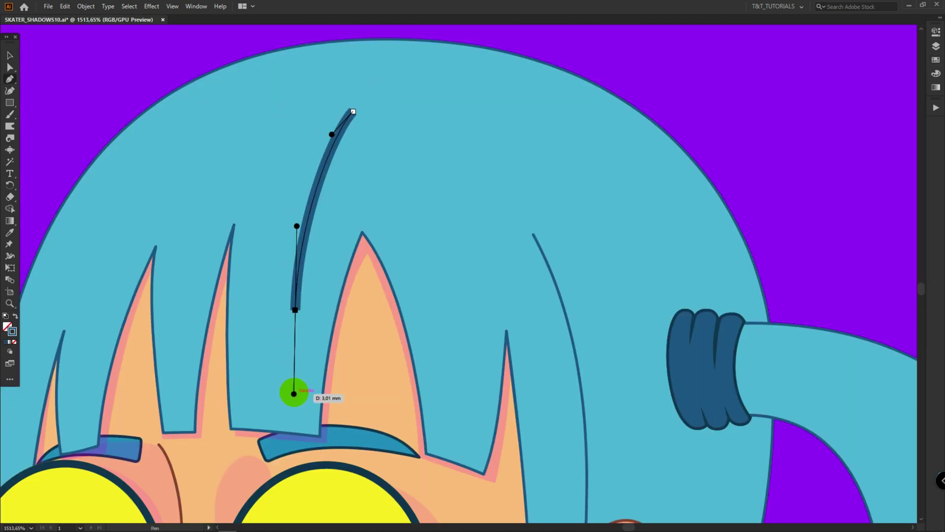
key("v")
left_click(936, 32)
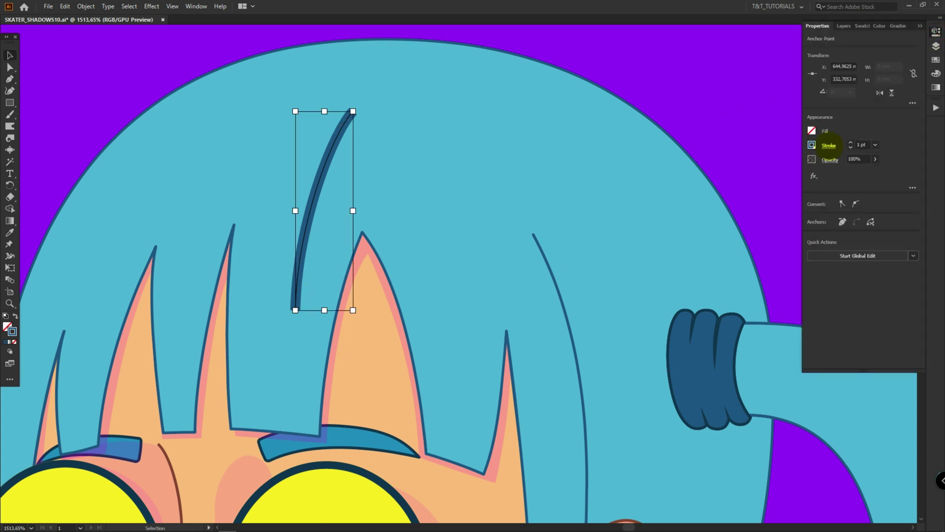
left_click(829, 146)
left_click(808, 298)
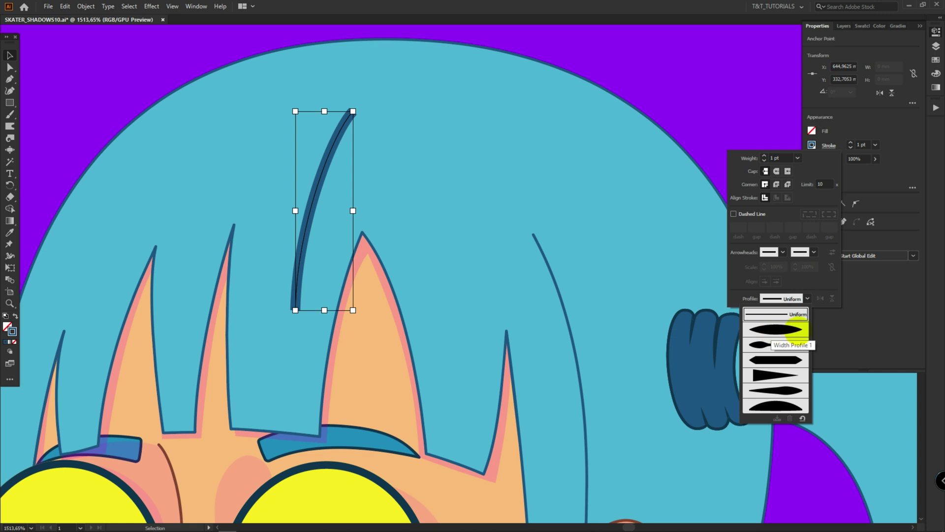
left_click(798, 332)
Place a second strand beside the dark blue one, colour its stroke bright cyan and move both strands down over the fringe
left_click_drag(269, 225, 310, 217)
left_click_drag(310, 217, 316, 217)
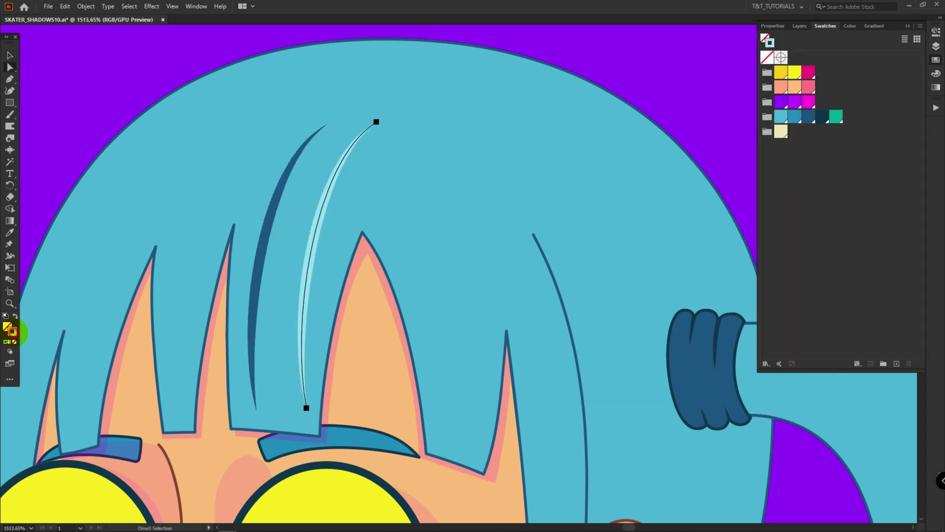
double_click(13, 332)
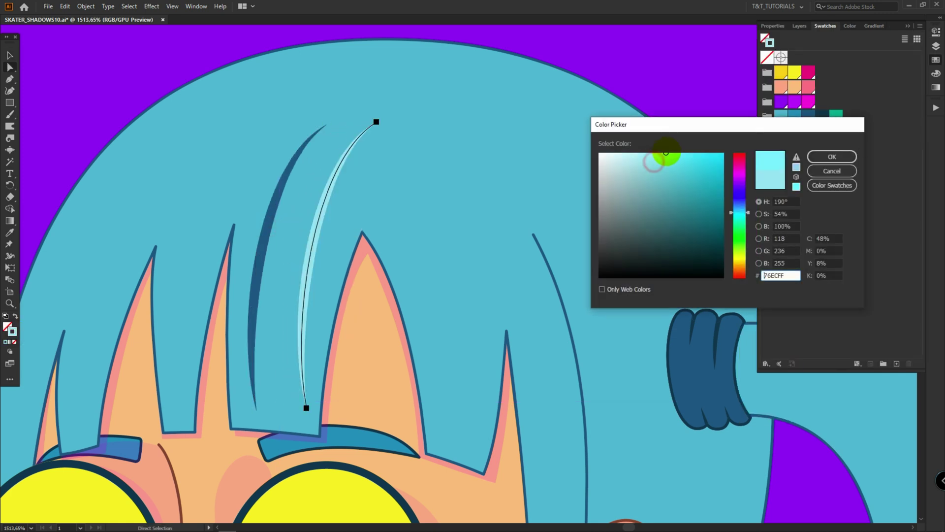
left_click(253, 277, "shift")
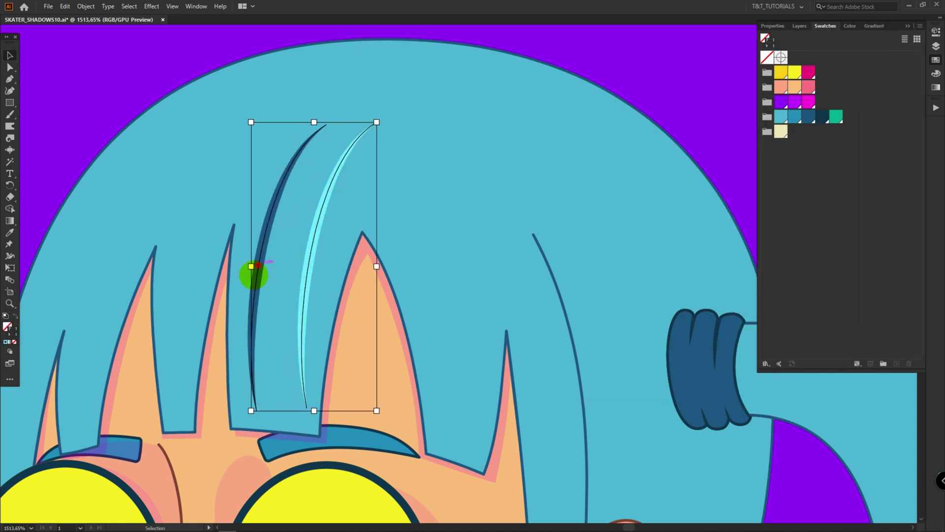
left_click_drag(253, 276, 218, 353)
Bring the light blue hair shape to the front and use it as a clipping mask for the two strands
left_click(460, 218)
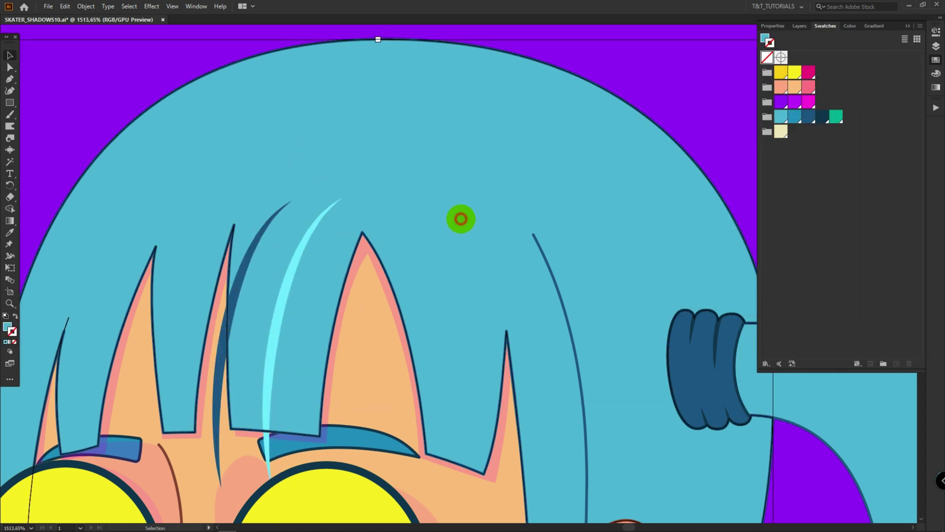
key("ctrl+shift+]")
left_click(217, 429, "shift")
left_click(266, 443, "shift")
right_click(285, 177)
left_click(315, 289)
key("ctrl+shift+a")
Enter the hair's clip group and fit a strand to a fringe lock by moving its anchor points and handles
double_click(251, 253)
left_click_drag(252, 253, 251, 192)
key("a")
left_click_drag(291, 140, 293, 127)
left_click_drag(227, 167, 226, 190)
mouse_move(343, 199)
left_mouse_down()
mouse_move(315, 154)
mouse_move(517, 88)
mouse_move(432, 118)
left_mouse_up()
Shape a bright cyan highlight along the hair's outer edge behind the ear and thicken its stroke
scroll(327, 167, "down", 1)
scroll(516, 101, "down", 1)
left_click_drag(280, 322, 440, 500)
left_click_drag(431, 458, 675, 304)
left_click_drag(398, 124, 505, 134)
left_click_drag(675, 304, 625, 342)
mouse_move(506, 133)
left_mouse_down()
mouse_move(534, 129)
mouse_move(542, 142)
left_mouse_up()
left_click(850, 142)
double_click(661, 121)
scroll(603, 143, "down", 2)
scroll(524, 155, "up", 2)
left_click(530, 198)
left_click_drag(626, 336, 617, 336)
Shape a bright cyan highlight along the hair's opposite outer edge, following the long front lock beside the face
key("v")
left_click(629, 207)
double_click(535, 205)
mouse_move(535, 205)
left_mouse_down()
mouse_move(598, 200)
mouse_move(338, 192)
left_mouse_up()
key("a")
left_click_drag(241, 90, 292, 116)
left_click_drag(376, 384, 477, 247)
left_click_drag(410, 289, 431, 448)
mouse_move(602, 311)
left_mouse_down()
mouse_move(352, 204)
mouse_move(245, 112)
left_mouse_up()
left_click_drag(433, 69, 455, 294)
left_click_drag(581, 192, 425, 202)
left_click_drag(267, 337, 316, 340)
Copy a strand within the fringe and reshape the copy's anchors and handles to follow the edge of another lock
key("v")
double_click(315, 197)
scroll(492, 222, "down", 2)
scroll(586, 108, "up", 3)
left_click_drag(578, 108, 592, 177)
double_click(591, 173)
left_click_drag(486, 150, 407, 139)
left_click_drag(316, 138, 512, 173, "alt")
key("a")
left_click_drag(553, 111, 416, 167)
left_click_drag(359, 220, 457, 204)
left_click_drag(494, 367, 470, 356)
left_click_drag(456, 289, 469, 291)
left_click_drag(456, 205, 330, 226)
Refine the curve of a fringe strand by moving its end points and handles along the lock's edge
key("v")
left_click(478, 230)
key("a")
left_click_drag(289, 170, 376, 176)
left_click_drag(343, 360, 382, 336)
left_click_drag(416, 222, 369, 214)
left_click_drag(382, 273, 376, 279)
Copy a strand to the long side lock in front of the ear and reshape it as a cyan highlight along the lock's edge
key("v")
double_click(256, 100)
key("z")
left_click_drag(487, 119, 433, 120)
double_click(348, 205)
left_click_drag(348, 205, 540, 263, "alt")
key("a")
left_click_drag(463, 77, 478, 77)
left_click_drag(426, 305, 525, 203)
scroll(507, 315, "down", 2)
left_click_drag(515, 188, 461, 431)
left_click_drag(456, 384, 580, 195)
left_click_drag(580, 195, 557, 343)
left_click_drag(495, 167, 504, 165)
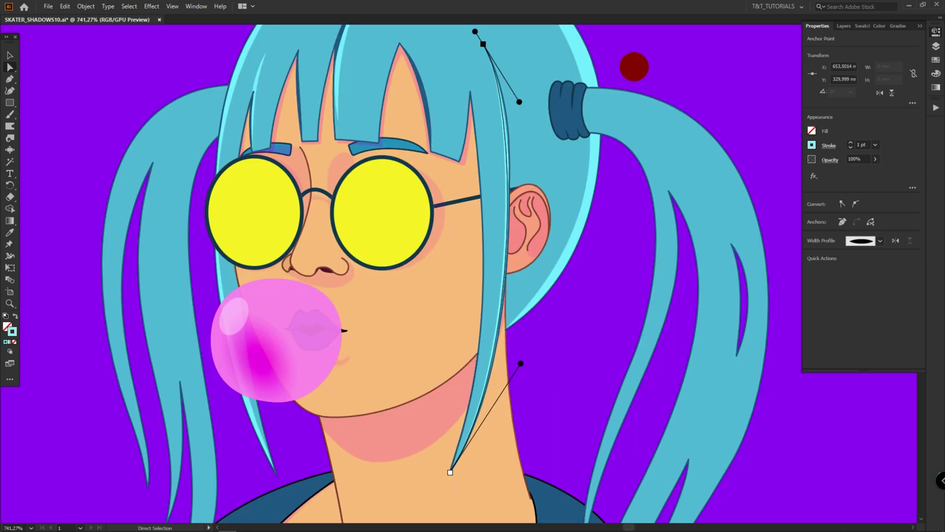
left_click(634, 66)
Copy the dark blue fringe strand twice into the hair around the ear and bend the copies into curved hair lines
key("z")
left_click_drag(535, 104, 473, 118)
left_click_drag(416, 84, 487, 86)
double_click(404, 180)
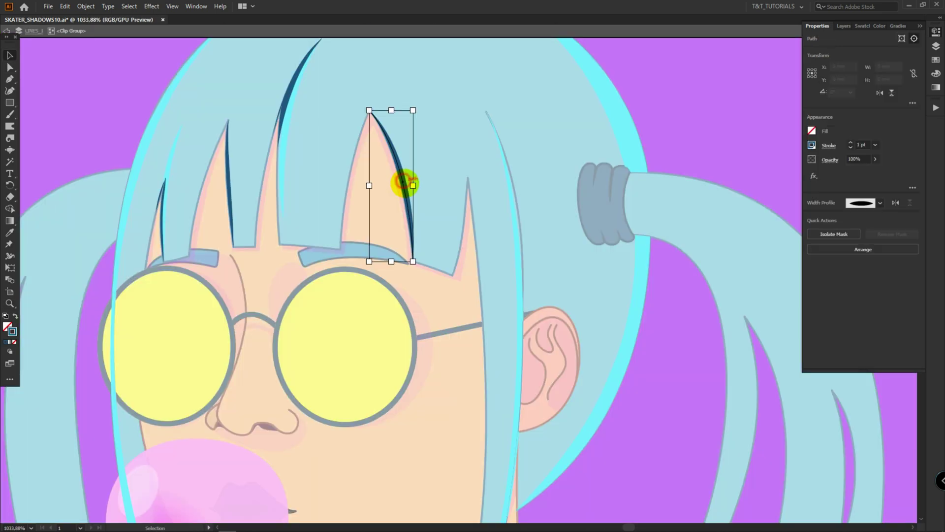
left_click_drag(404, 179, 590, 309, "alt")
key("a")
left_click(514, 200)
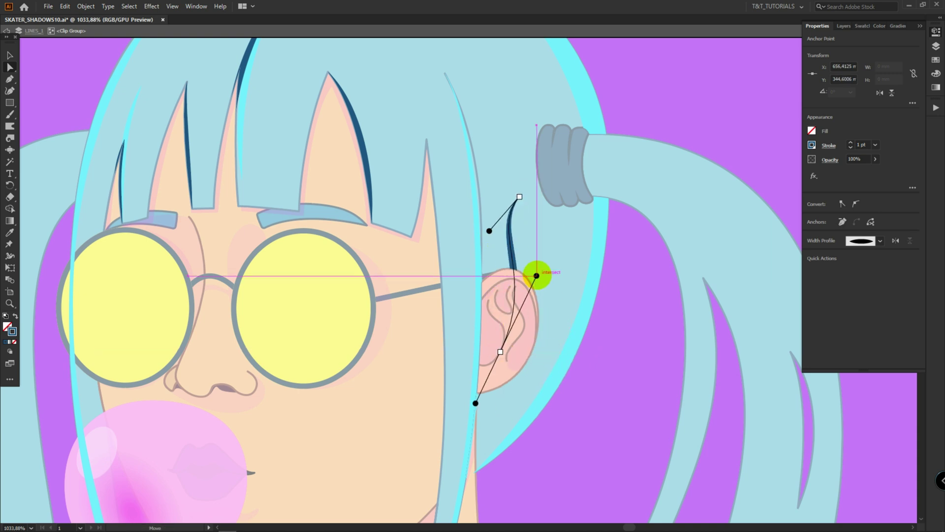
left_click_drag(544, 253, 536, 254, "alt")
left_click_drag(548, 215, 542, 219)
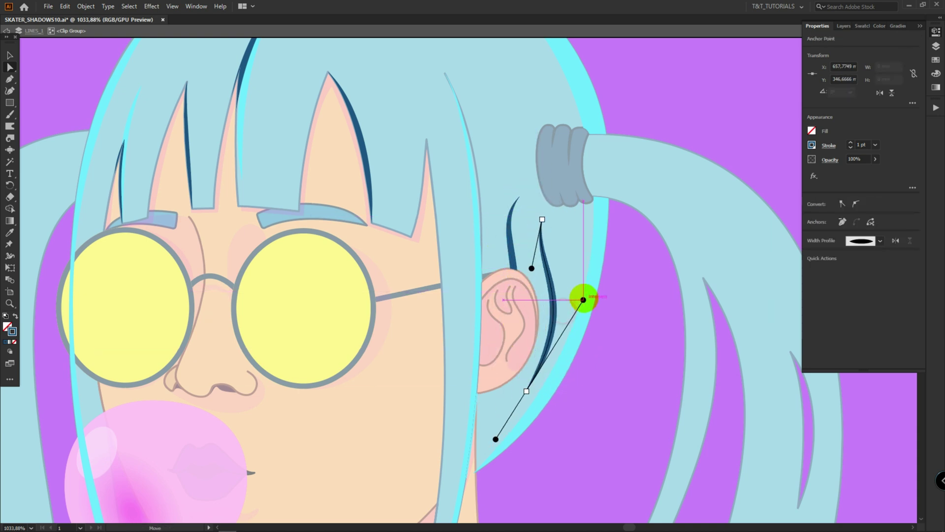
left_click_drag(582, 297, 583, 304)
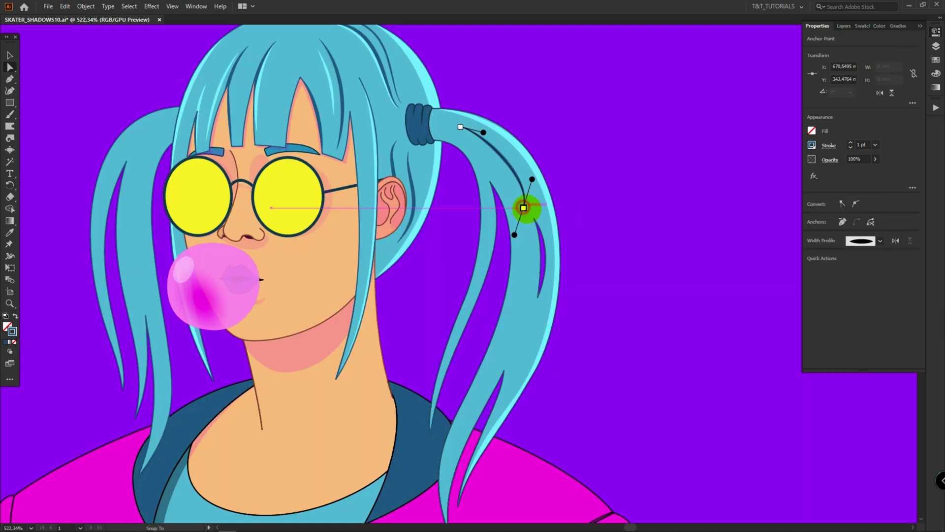
Add dark blue strands inside the ponytail behind the ear, shaping them along its upper curve, inner lock and outer edge
left_click_drag(523, 207, 520, 162)
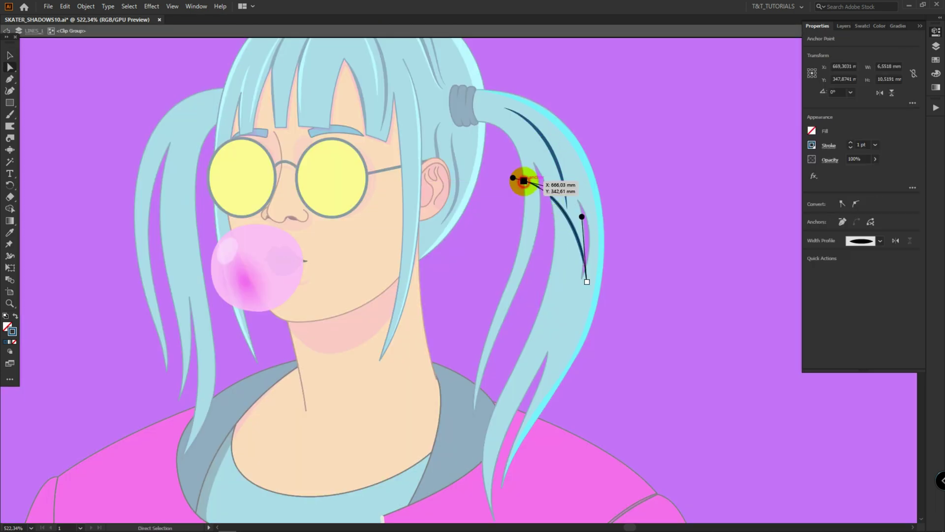
left_click_drag(521, 179, 555, 183)
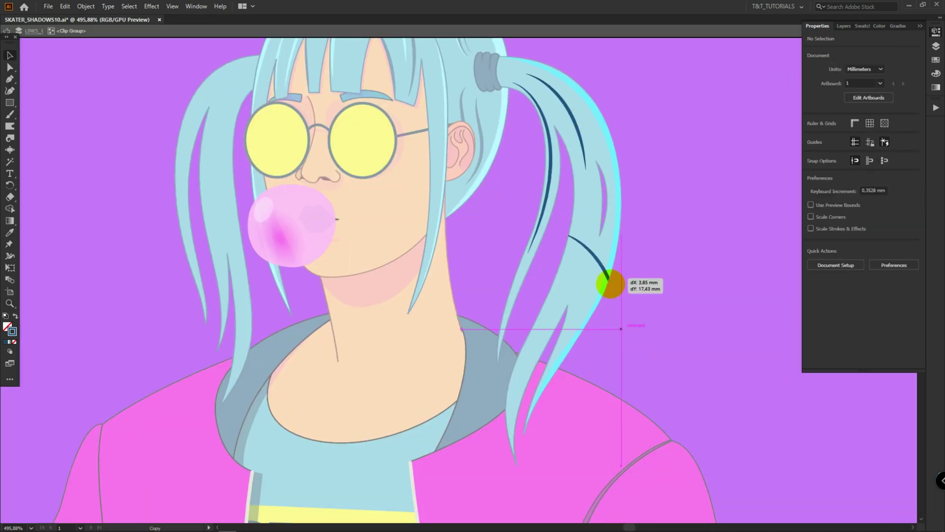
left_click_drag(612, 285, 601, 156)
Shape a bright cyan highlight along the edge of the same ponytail's thin inner lock by adjusting its anchors and handles
key("a")
left_click_drag(494, 93, 555, 126)
key("p")
left_click(602, 320)
key("a")
left_click_drag(518, 471, 498, 364)
left_click_drag(674, 136, 582, 181)
left_click_drag(525, 282, 502, 294)
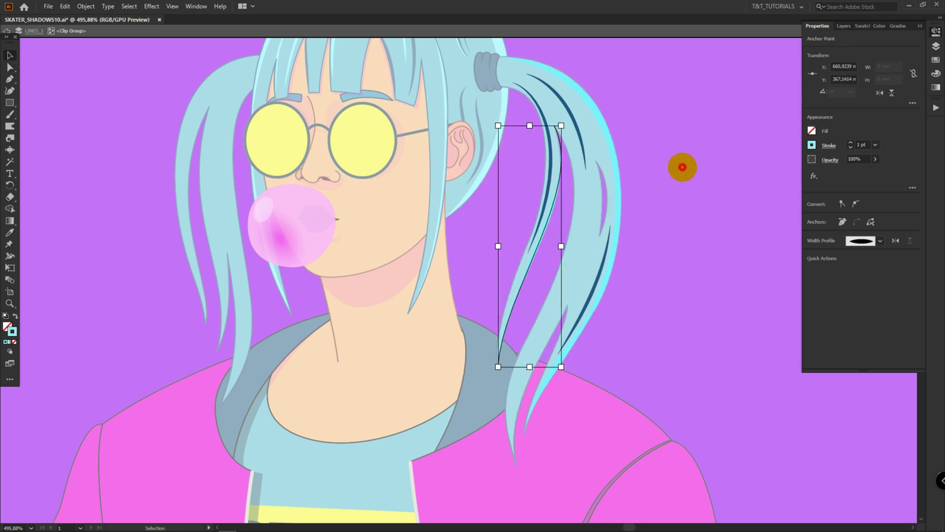